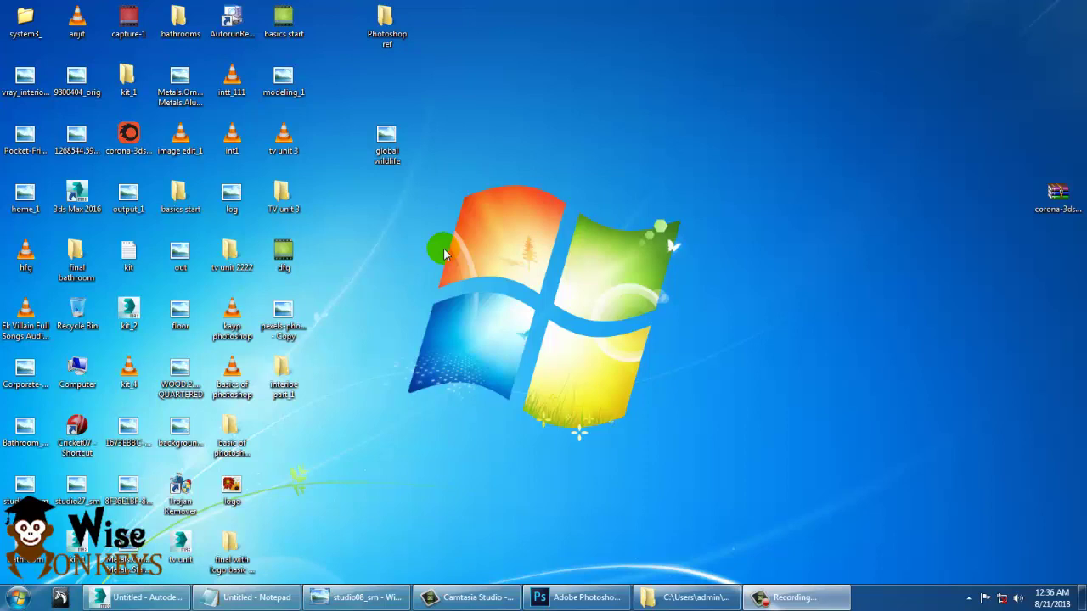
# Switch to Photoshop and open the photo 1192051_44434983.jpg from the hair mask folder inside the desktop's Photoshop ref folder.
pyautogui.click(589, 601)
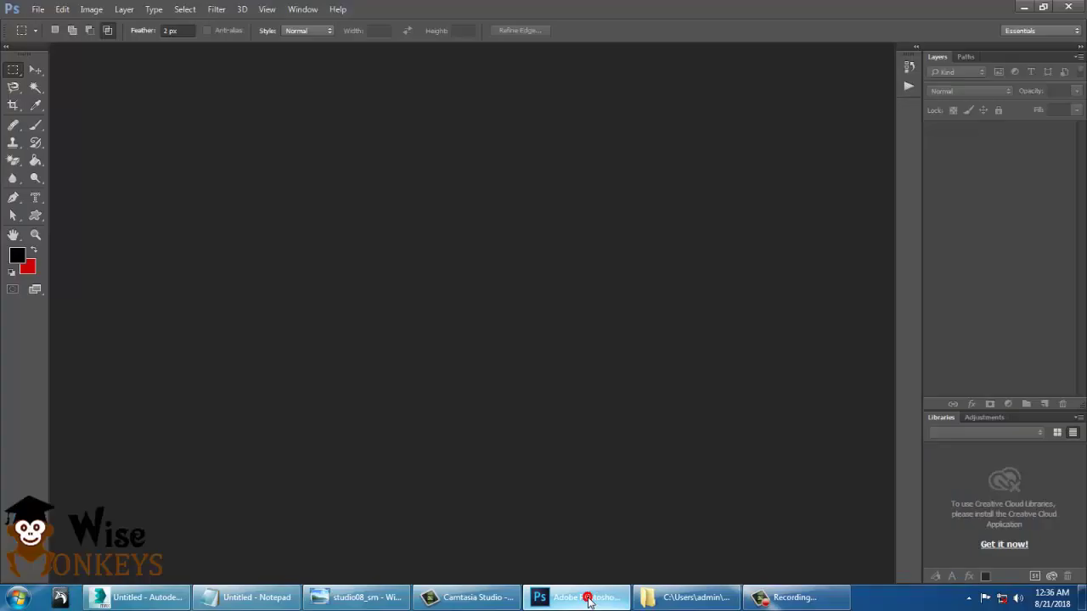
pyautogui.click(39, 10)
pyautogui.click(72, 37)
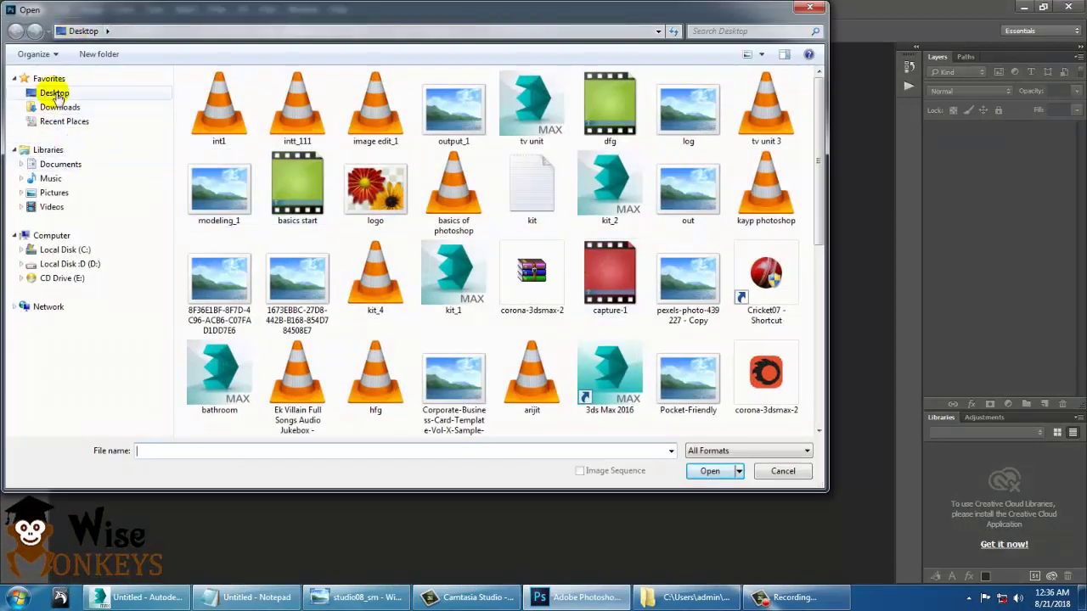
pyautogui.click(58, 96)
pyautogui.click(461, 190)
pyautogui.press('p')
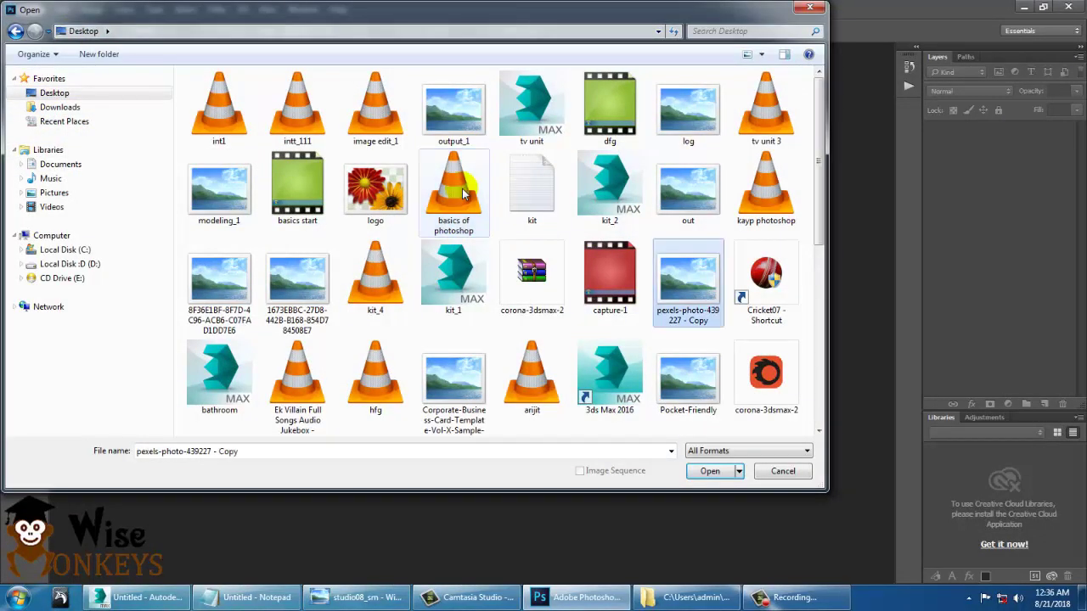
pyautogui.press('p')
pyautogui.press('p')
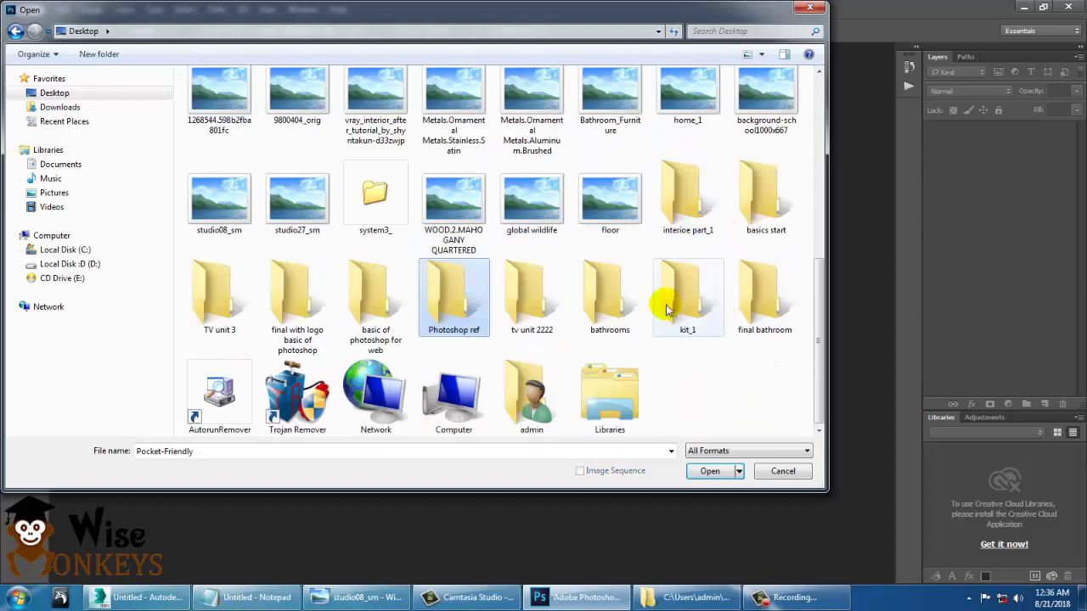
pyautogui.doubleClick(448, 288)
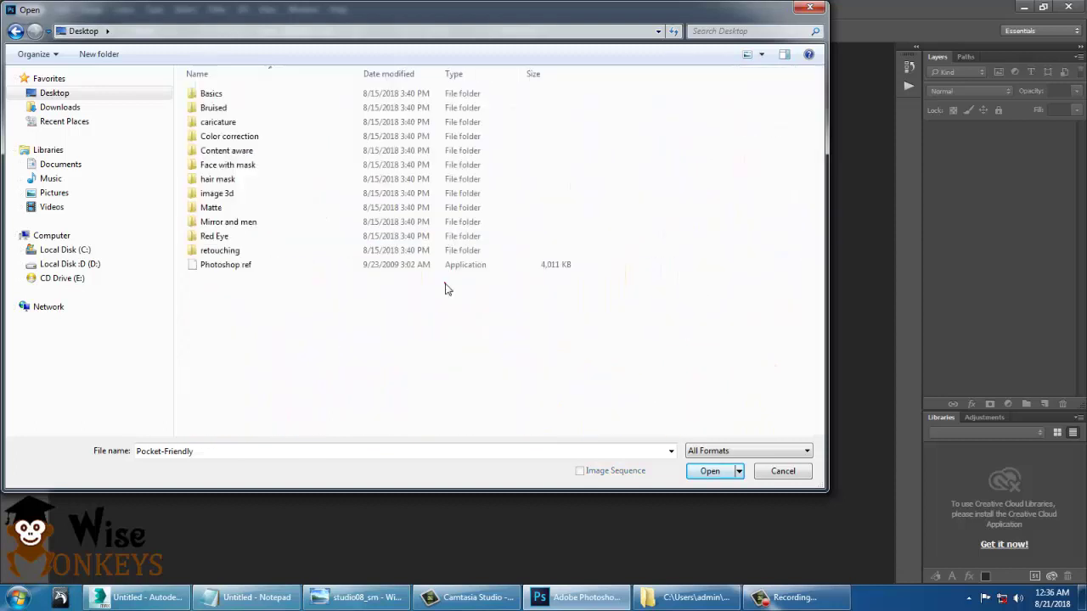
pyautogui.doubleClick(246, 180)
pyautogui.doubleClick(239, 132)
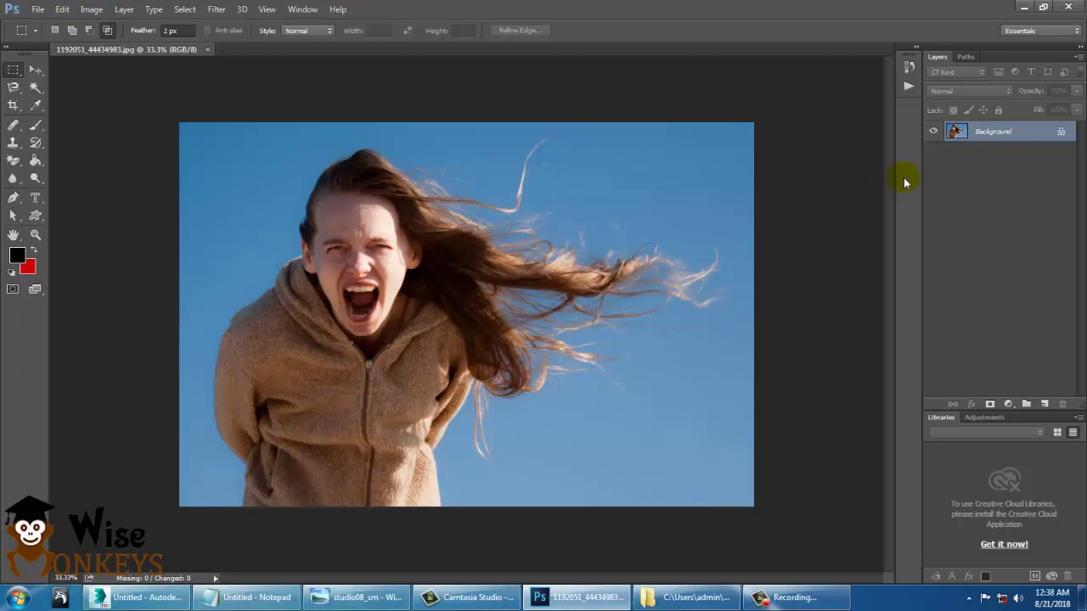
# Convert the locked Background into a regular layer, keeping the default name and settings.
pyautogui.doubleClick(991, 134)
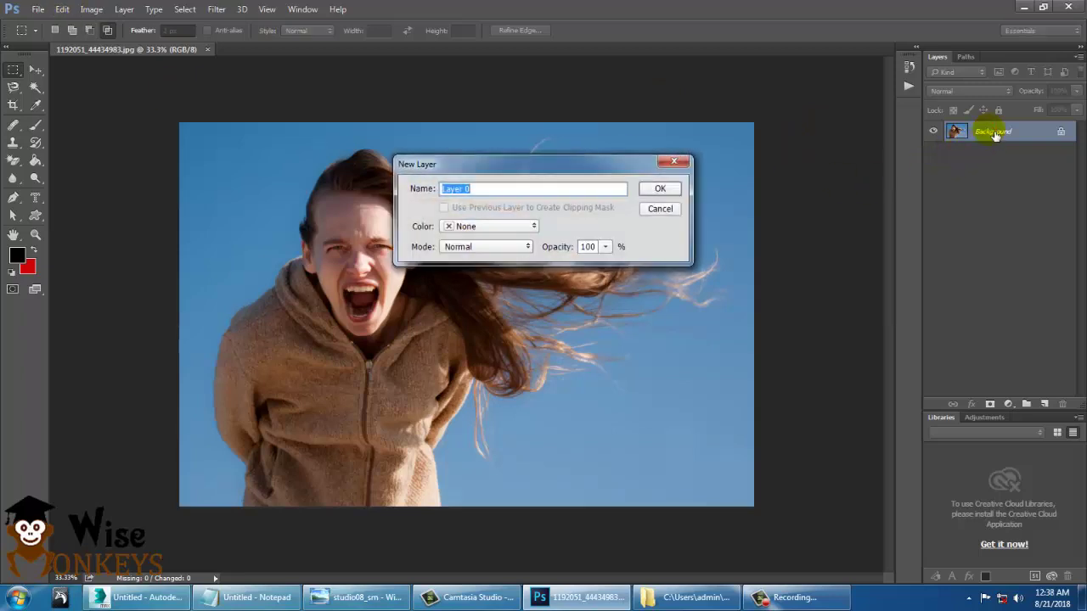
pyautogui.click(666, 189)
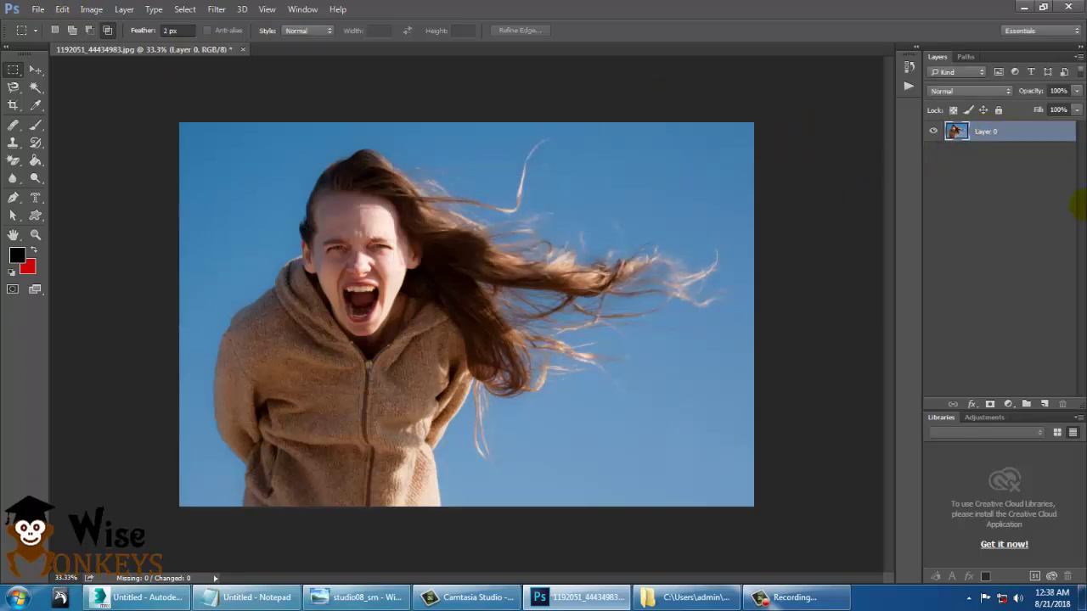
# Duplicate Layer 0 as Layer 0 copy and hide the original layer.
pyautogui.rightClick(990, 134)
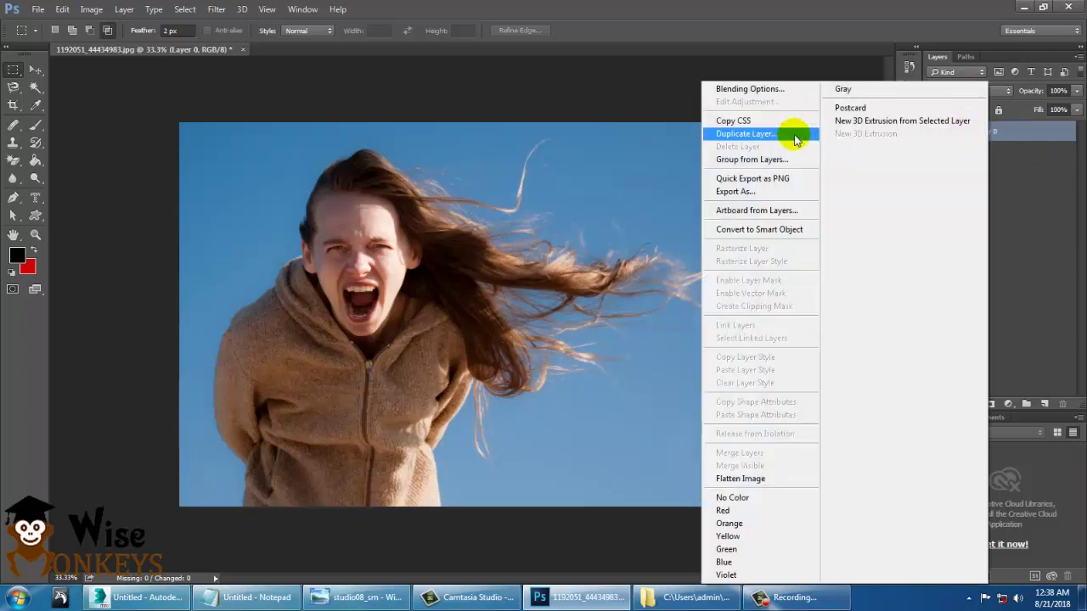
pyautogui.click(796, 139)
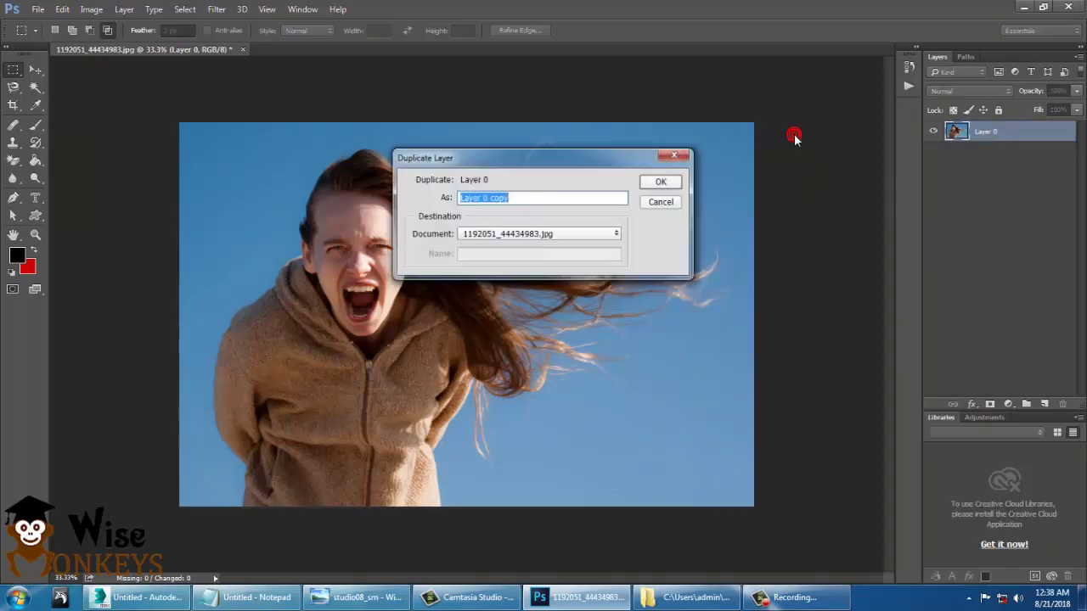
pyautogui.click(654, 180)
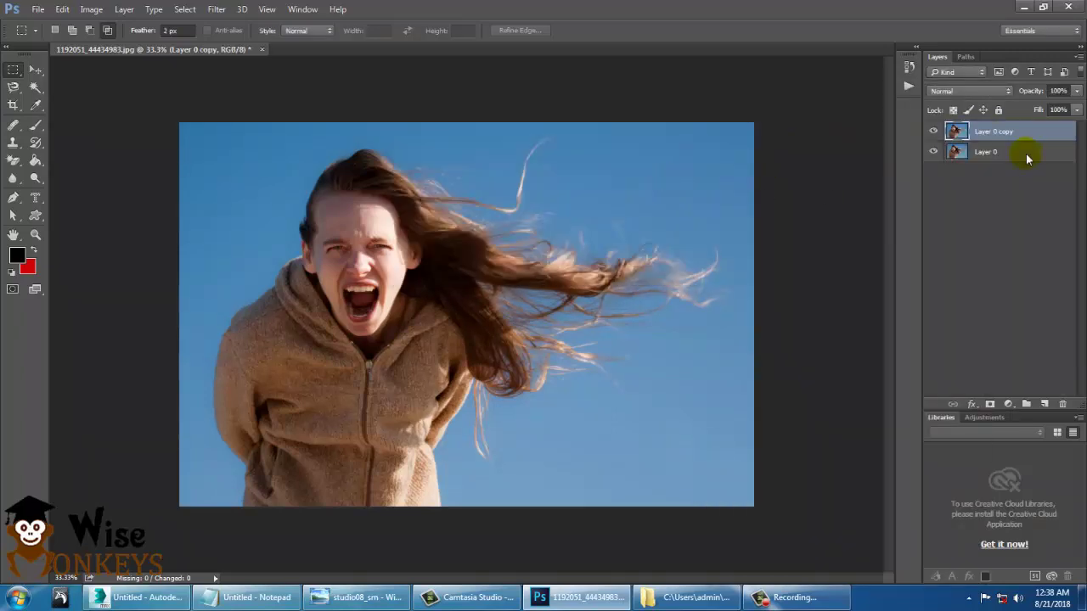
pyautogui.click(934, 152)
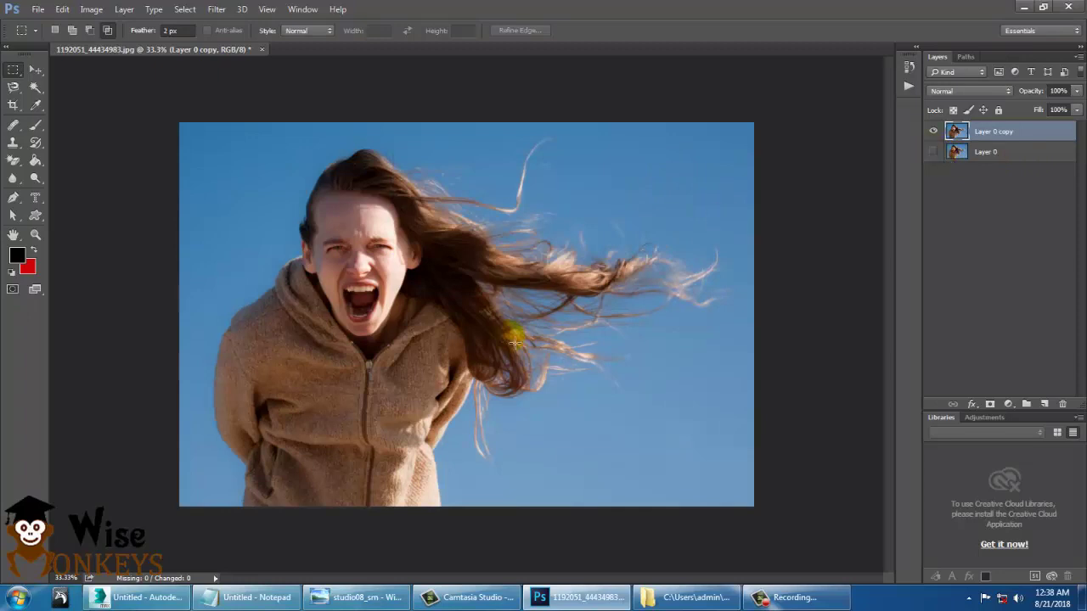
# Draw a loose Lasso selection around the woman and her flying hair, using a 3 px feather and Add to Selection mode.
pyautogui.moveTo(13, 86); pyautogui.dragTo(66, 86)
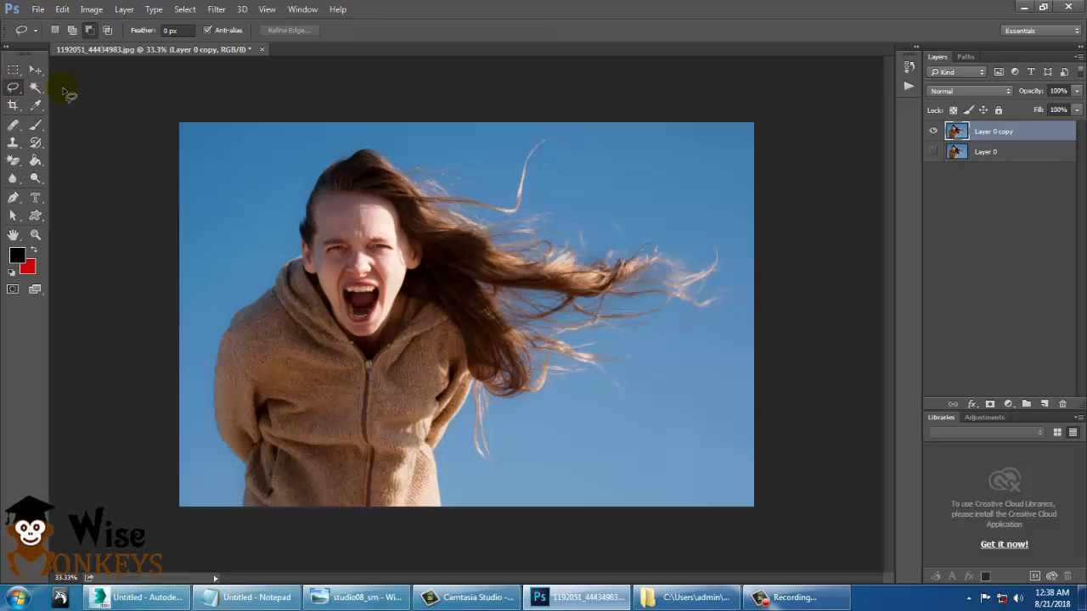
pyautogui.click(174, 31)
pyautogui.click(102, 34)
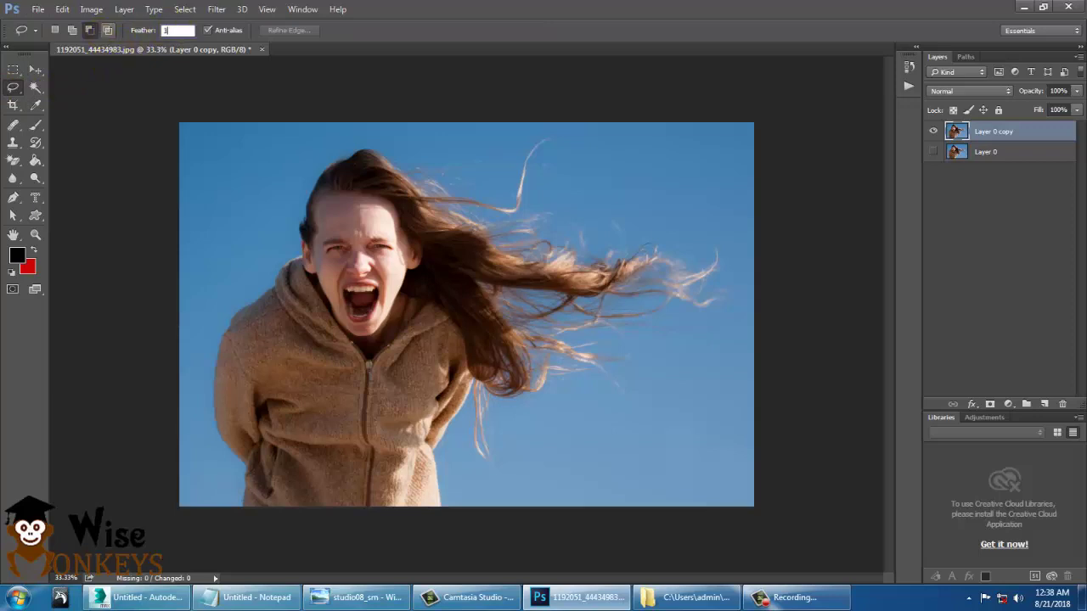
pyautogui.click(73, 30)
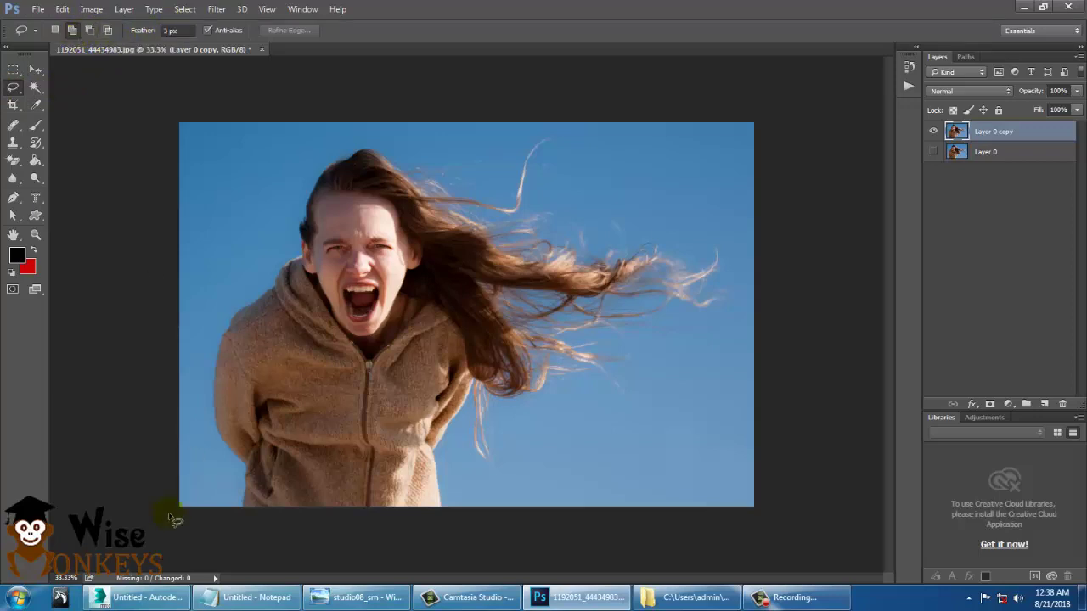
pyautogui.moveTo(225, 504)
pyautogui.mouseDown()
pyautogui.moveTo(199, 377)
pyautogui.moveTo(206, 328)
pyautogui.moveTo(329, 136)
pyautogui.moveTo(352, 129)
pyautogui.moveTo(450, 162)
pyautogui.moveTo(482, 155)
pyautogui.moveTo(508, 191)
pyautogui.moveTo(520, 144)
pyautogui.moveTo(545, 122)
pyautogui.moveTo(563, 143)
pyautogui.moveTo(539, 207)
pyautogui.moveTo(583, 217)
pyautogui.moveTo(621, 200)
pyautogui.moveTo(629, 221)
pyautogui.moveTo(681, 246)
pyautogui.moveTo(707, 230)
pyautogui.moveTo(731, 246)
pyautogui.moveTo(732, 267)
pyautogui.moveTo(713, 290)
pyautogui.moveTo(743, 289)
pyautogui.moveTo(740, 312)
pyautogui.moveTo(679, 322)
pyautogui.moveTo(698, 336)
pyautogui.moveTo(662, 339)
pyautogui.moveTo(661, 367)
pyautogui.moveTo(624, 372)
pyautogui.moveTo(649, 398)
pyautogui.moveTo(629, 409)
pyautogui.moveTo(585, 396)
pyautogui.moveTo(517, 433)
pyautogui.moveTo(503, 418)
pyautogui.moveTo(505, 463)
pyautogui.moveTo(482, 476)
pyautogui.moveTo(461, 448)
pyautogui.moveTo(453, 517)
pyautogui.moveTo(412, 532)
pyautogui.moveTo(238, 540)
pyautogui.mouseUp()
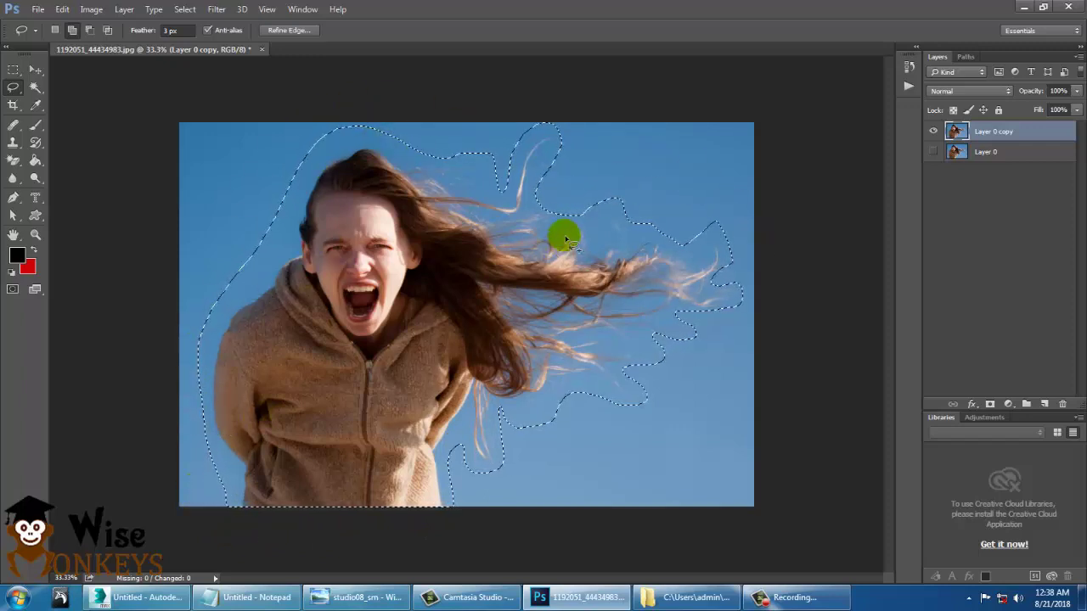
# Open Refine Edge for the selection and set its view mode to Overlay.
pyautogui.click(289, 31)
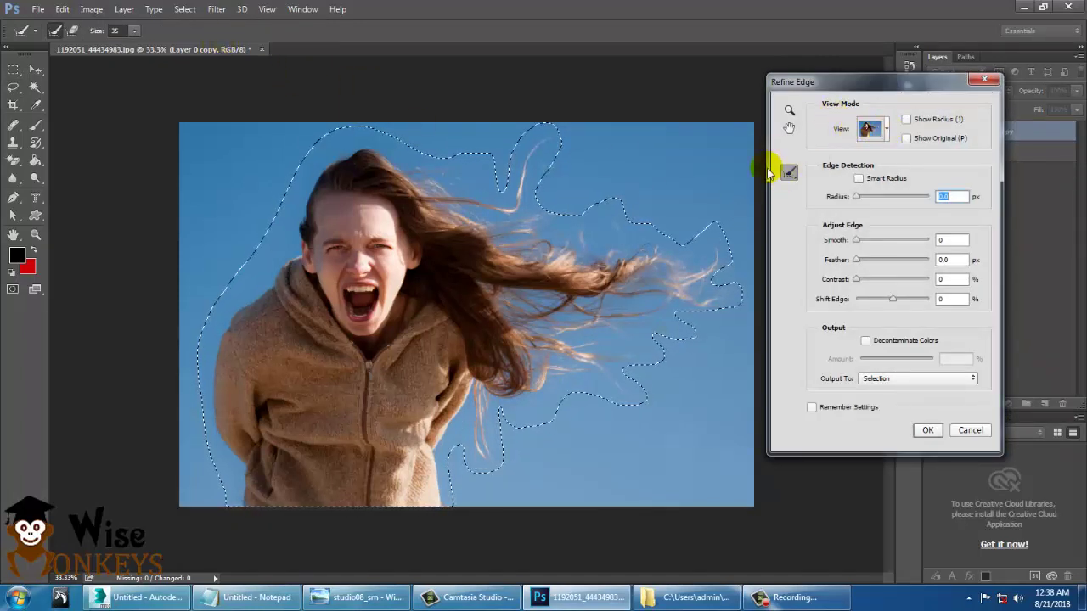
pyautogui.click(886, 128)
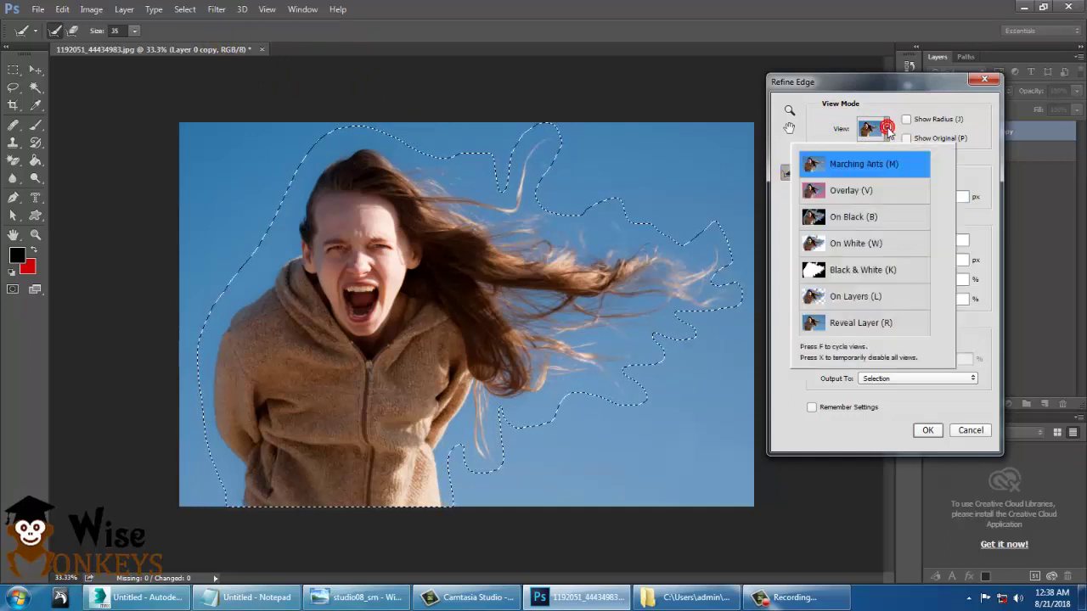
pyautogui.click(887, 197)
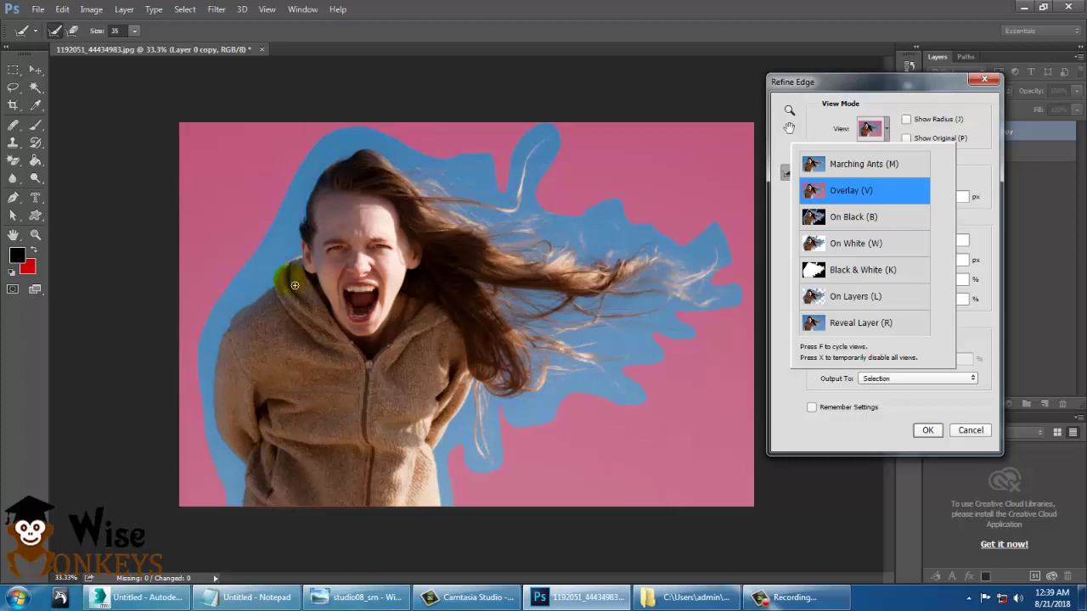
pyautogui.click(977, 167)
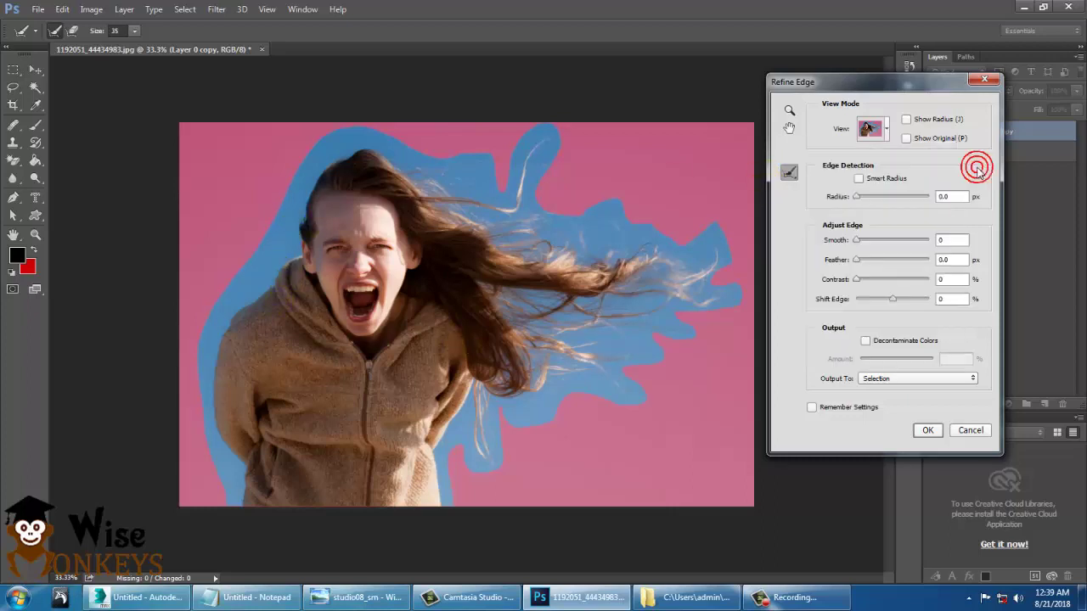
# In Refine Edge, enable Smart Radius, Decontaminate Colors and Remember Settings, with Smooth at 15 and Feather at 2.9 px.
pyautogui.click(860, 180)
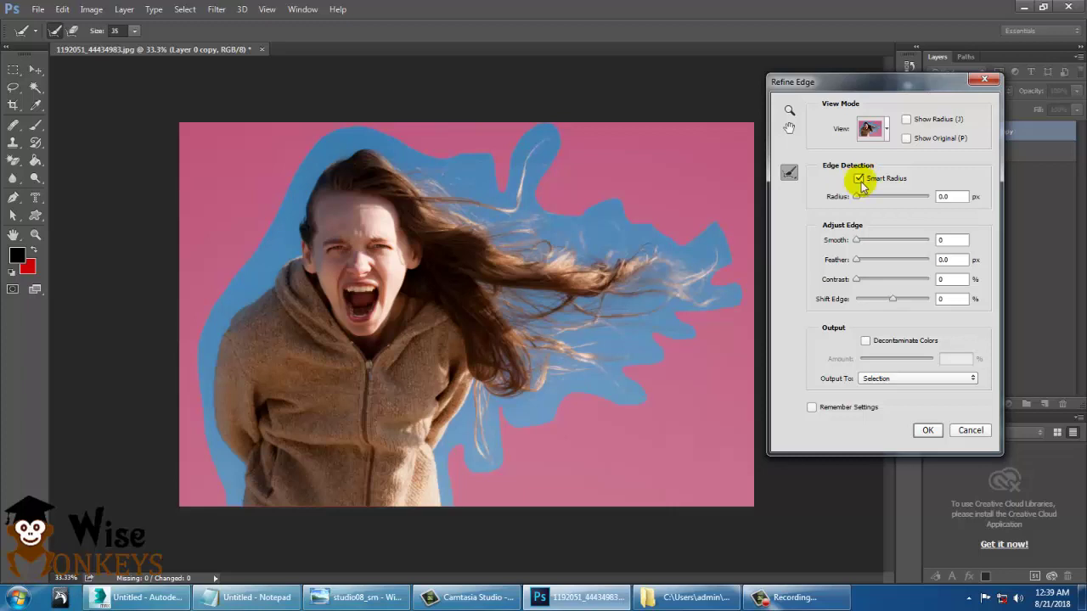
pyautogui.click(866, 241)
pyautogui.moveTo(862, 244); pyautogui.dragTo(870, 265)
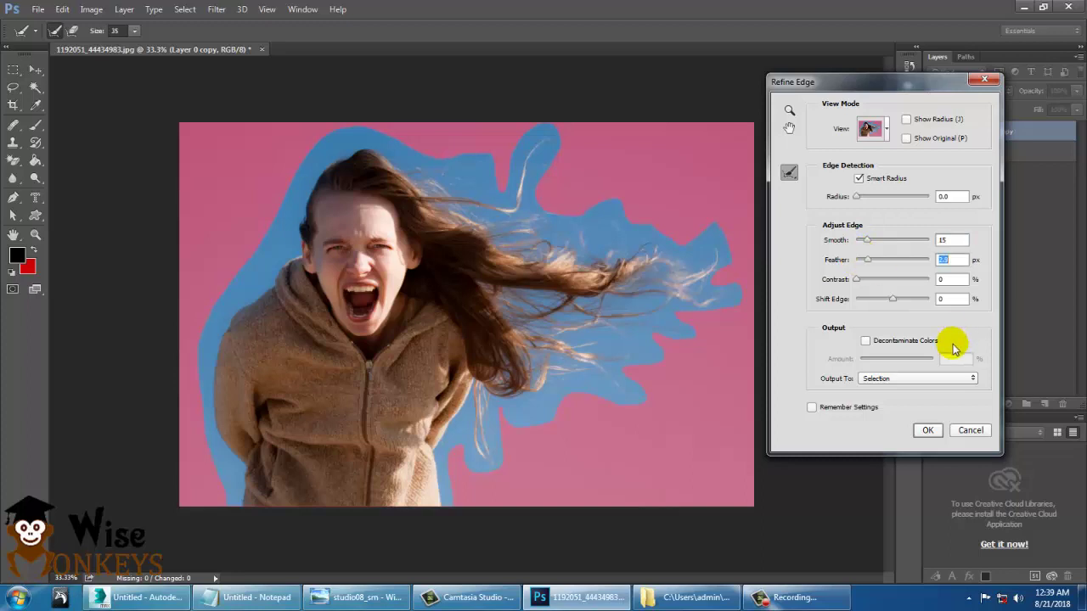
pyautogui.click(876, 344)
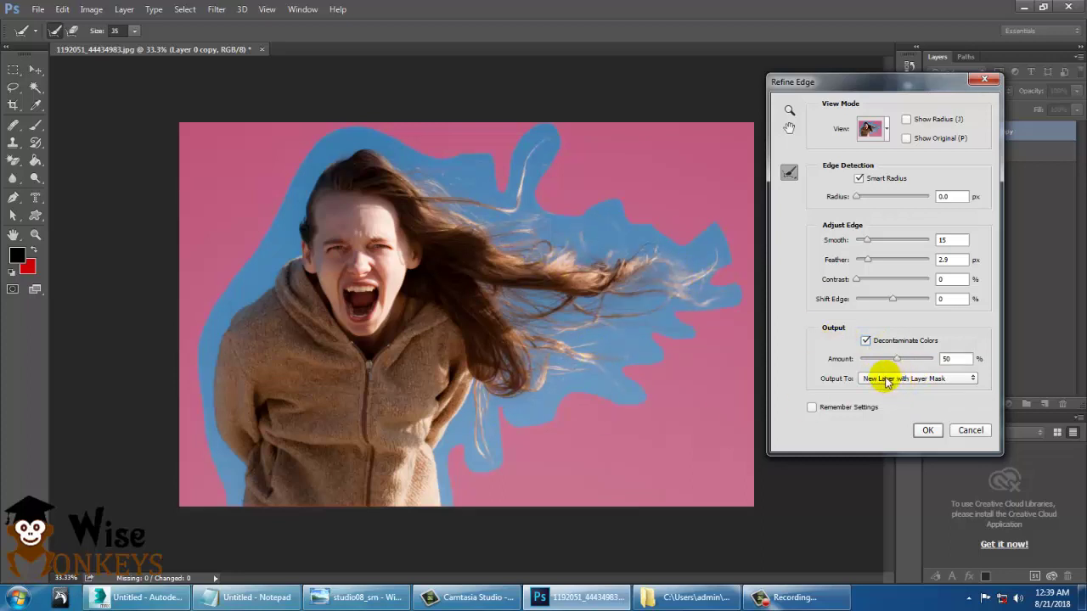
pyautogui.click(812, 408)
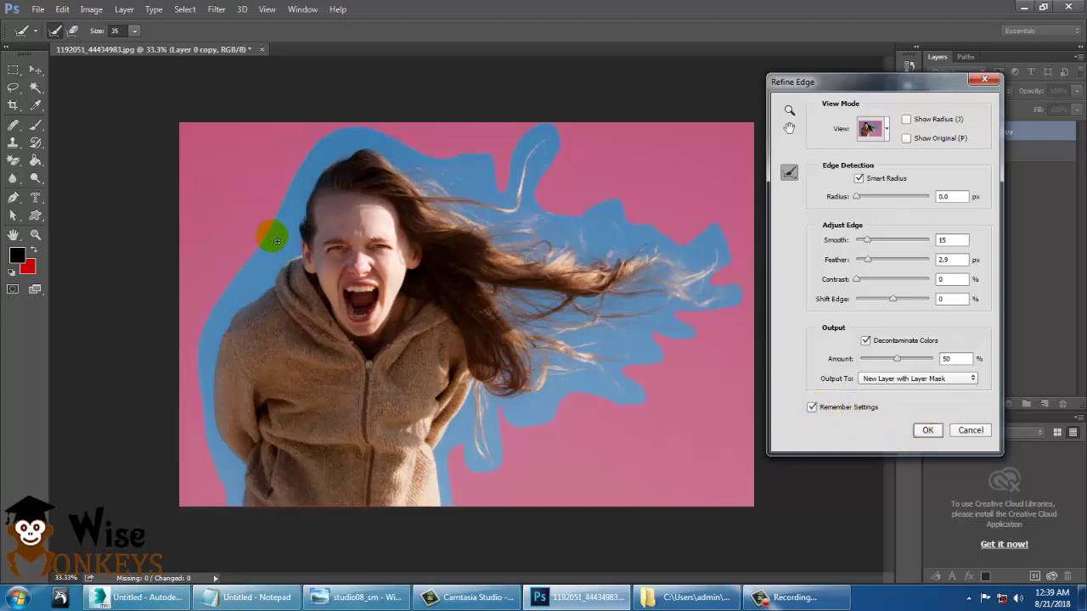
# Set the Refine Radius brush size to 300 and paint along the selection edge beside the jacket and face on the photo's left side.
pyautogui.moveTo(271, 245)
pyautogui.mouseDown()
pyautogui.moveTo(243, 281)
pyautogui.moveTo(270, 264)
pyautogui.moveTo(260, 259)
pyautogui.mouseUp()
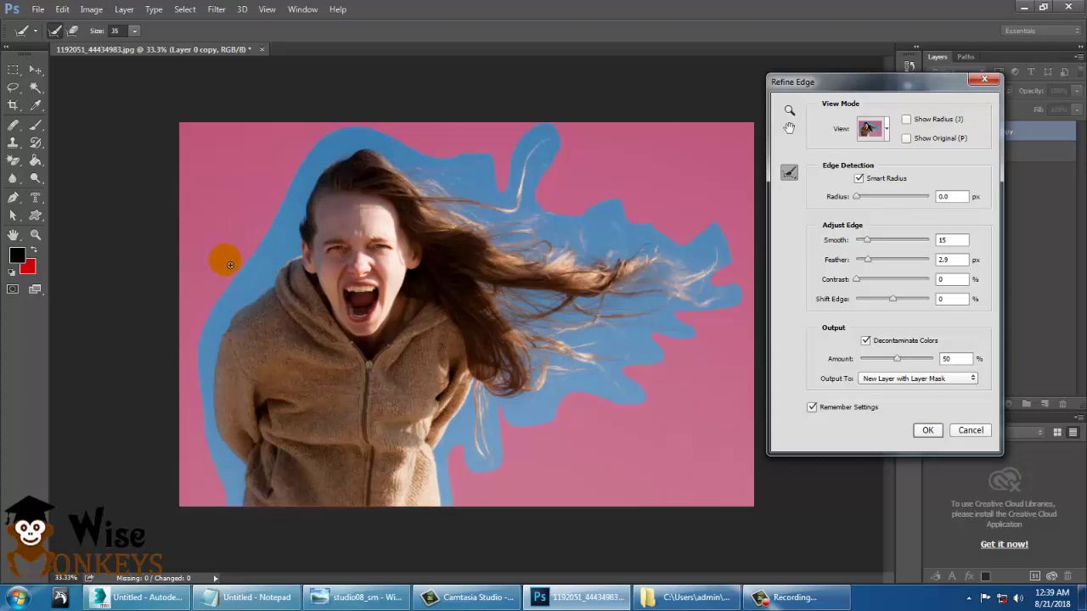
pyautogui.press(']')
pyautogui.press(']')
pyautogui.press(']')
pyautogui.moveTo(239, 265); pyautogui.dragTo(243, 278)
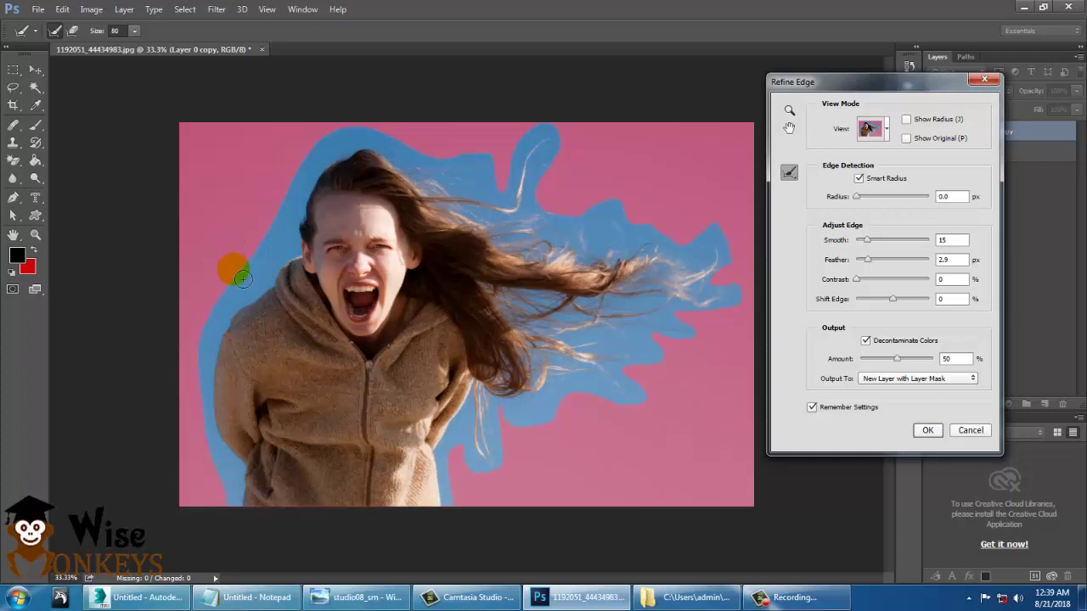
pyautogui.press(']')
pyautogui.press(']')
pyautogui.press(']')
pyautogui.press(']')
pyautogui.press(']')
pyautogui.press(']')
pyautogui.press(']')
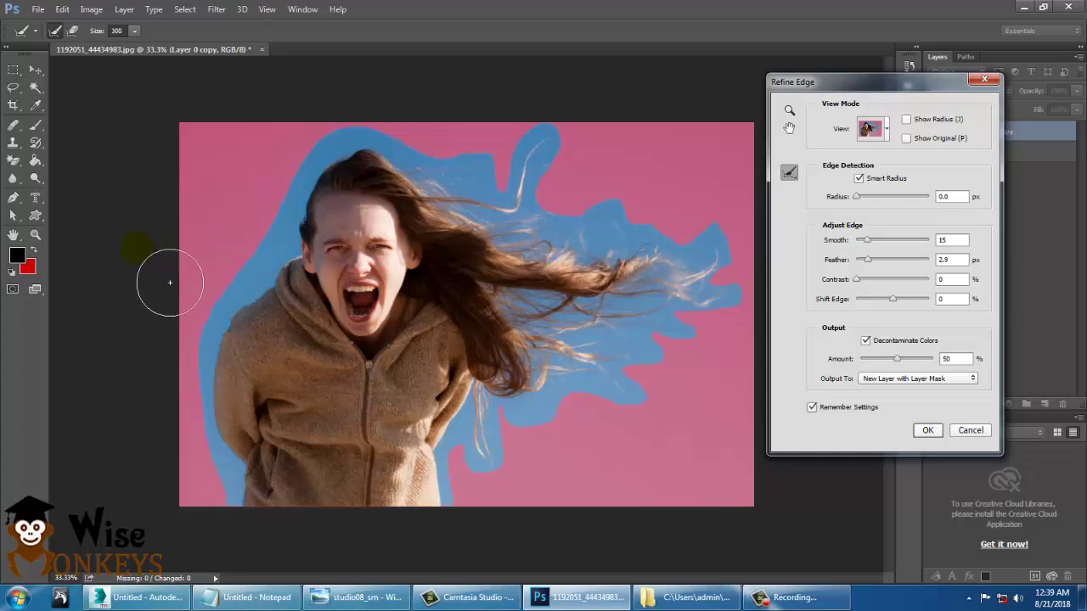
pyautogui.press('[')
pyautogui.press('[')
pyautogui.press(']')
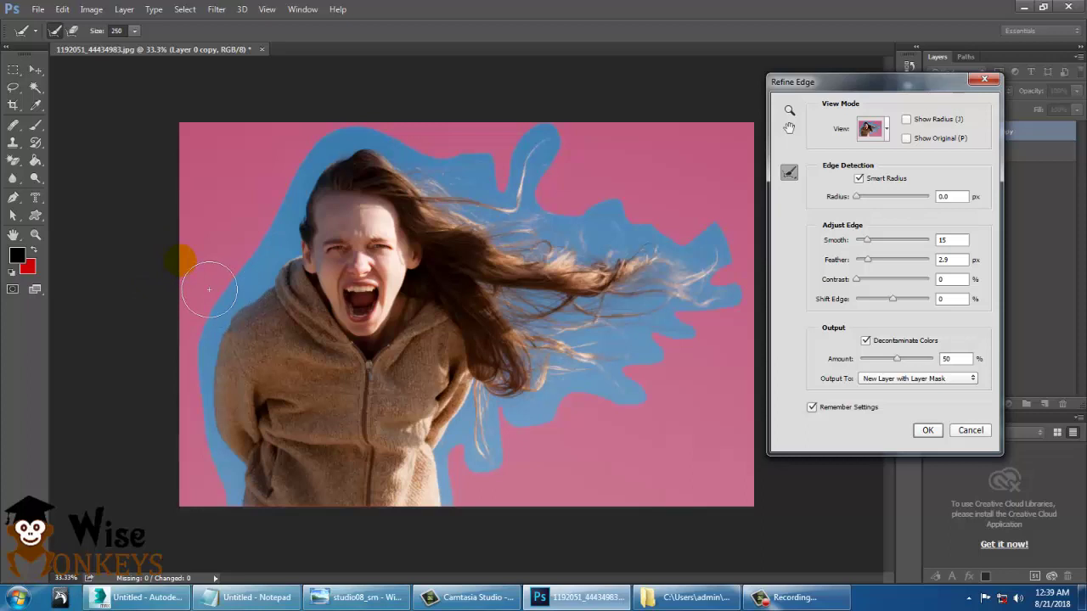
pyautogui.press('[')
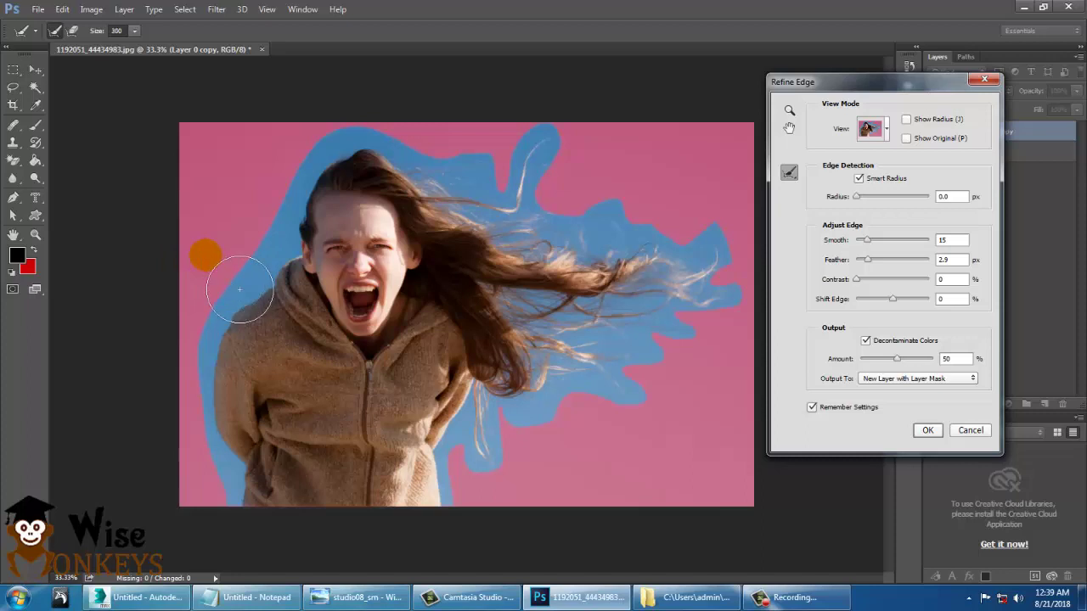
pyautogui.press('[')
pyautogui.moveTo(239, 291)
pyautogui.mouseDown()
pyautogui.moveTo(237, 266)
pyautogui.moveTo(279, 242)
pyautogui.moveTo(281, 226)
pyautogui.mouseUp()
pyautogui.moveTo(290, 298)
pyautogui.mouseDown()
pyautogui.moveTo(218, 311)
pyautogui.moveTo(194, 388)
pyautogui.moveTo(226, 444)
pyautogui.moveTo(234, 497)
pyautogui.mouseUp()
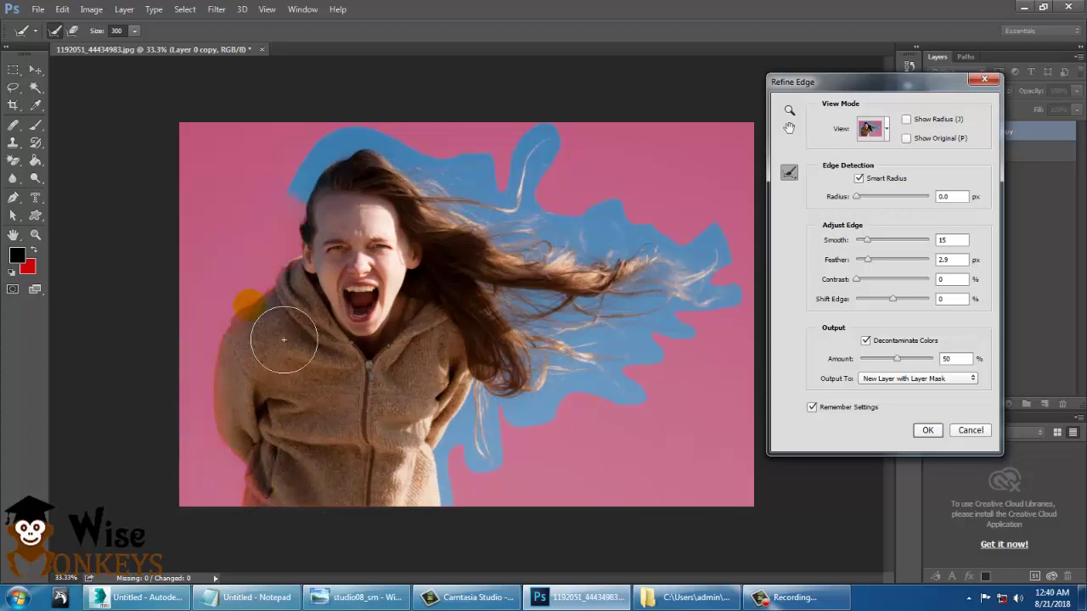
# Paint with the Refine Radius brush at size 300 over the blue sky above the head and around all the flying hair.
pyautogui.moveTo(311, 207)
pyautogui.mouseDown()
pyautogui.moveTo(342, 163)
pyautogui.moveTo(407, 166)
pyautogui.moveTo(496, 206)
pyautogui.moveTo(518, 177)
pyautogui.moveTo(552, 160)
pyautogui.moveTo(588, 164)
pyautogui.moveTo(604, 246)
pyautogui.mouseUp()
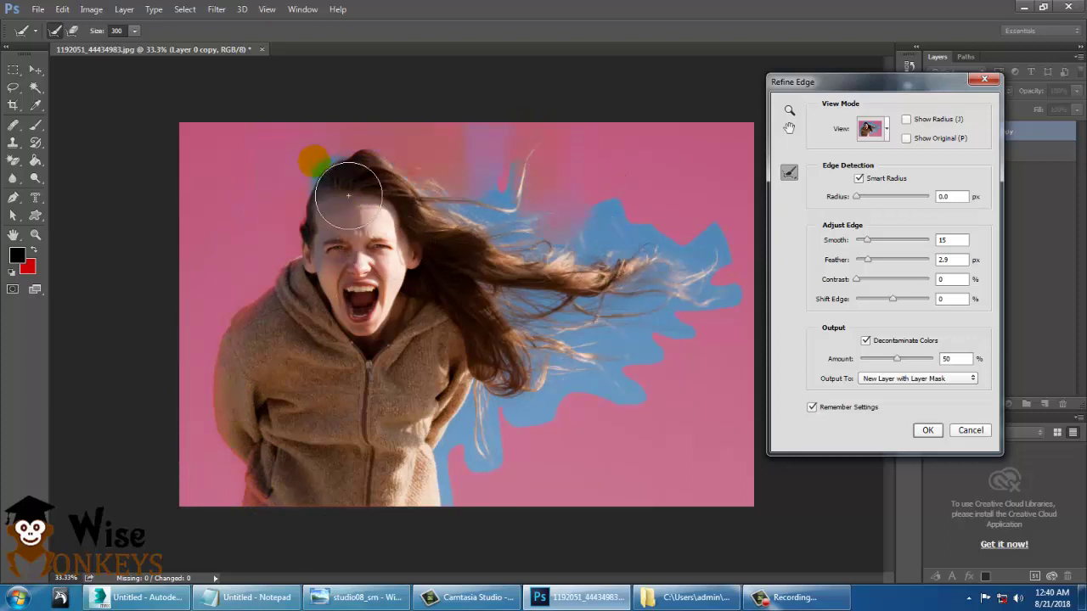
pyautogui.moveTo(315, 160); pyautogui.dragTo(292, 182)
pyautogui.click(507, 241)
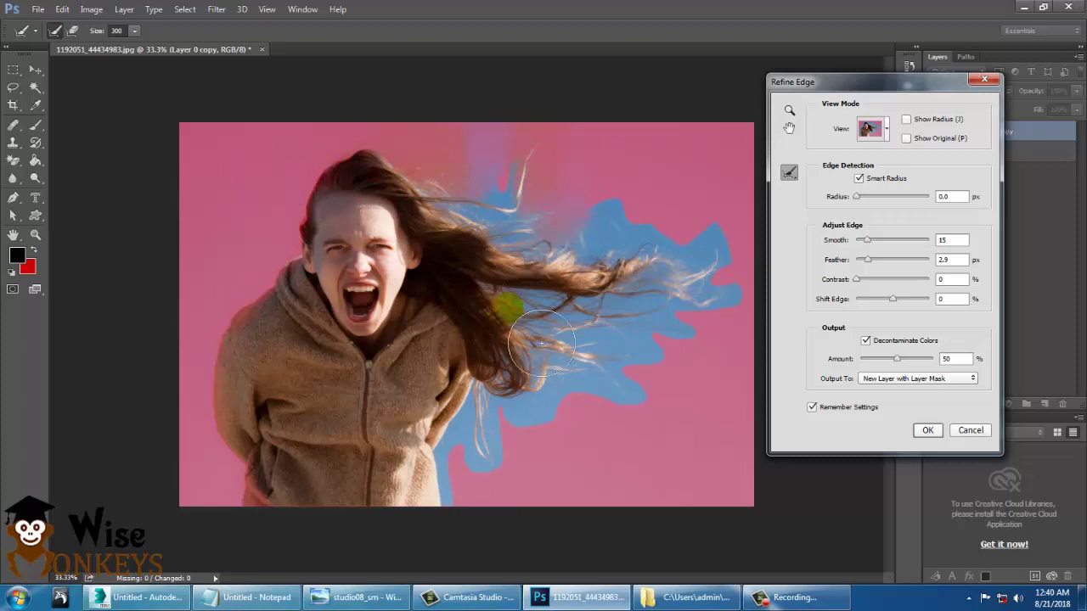
pyautogui.click(564, 269)
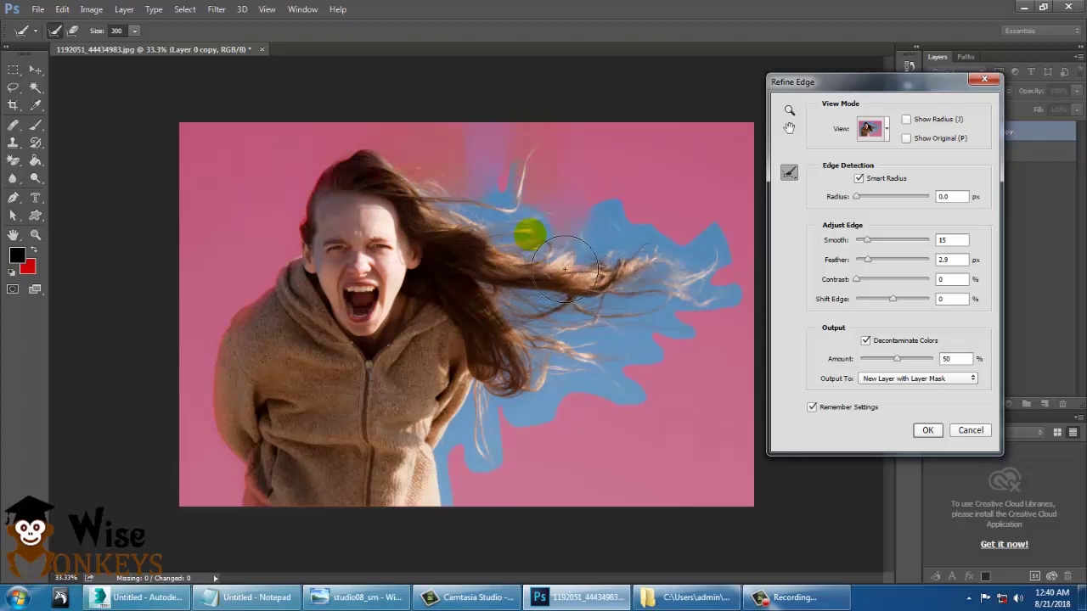
pyautogui.moveTo(564, 269)
pyautogui.mouseDown()
pyautogui.moveTo(598, 396)
pyautogui.moveTo(594, 354)
pyautogui.moveTo(635, 371)
pyautogui.moveTo(653, 395)
pyautogui.moveTo(602, 374)
pyautogui.moveTo(696, 408)
pyautogui.moveTo(477, 491)
pyautogui.moveTo(505, 438)
pyautogui.moveTo(488, 507)
pyautogui.moveTo(561, 488)
pyautogui.moveTo(552, 451)
pyautogui.moveTo(615, 424)
pyautogui.moveTo(567, 340)
pyautogui.moveTo(568, 317)
pyautogui.moveTo(576, 325)
pyautogui.moveTo(562, 327)
pyautogui.moveTo(632, 285)
pyautogui.moveTo(659, 235)
pyautogui.moveTo(678, 264)
pyautogui.moveTo(741, 273)
pyautogui.moveTo(721, 283)
pyautogui.moveTo(739, 294)
pyautogui.moveTo(755, 335)
pyautogui.moveTo(682, 362)
pyautogui.moveTo(655, 336)
pyautogui.mouseUp()
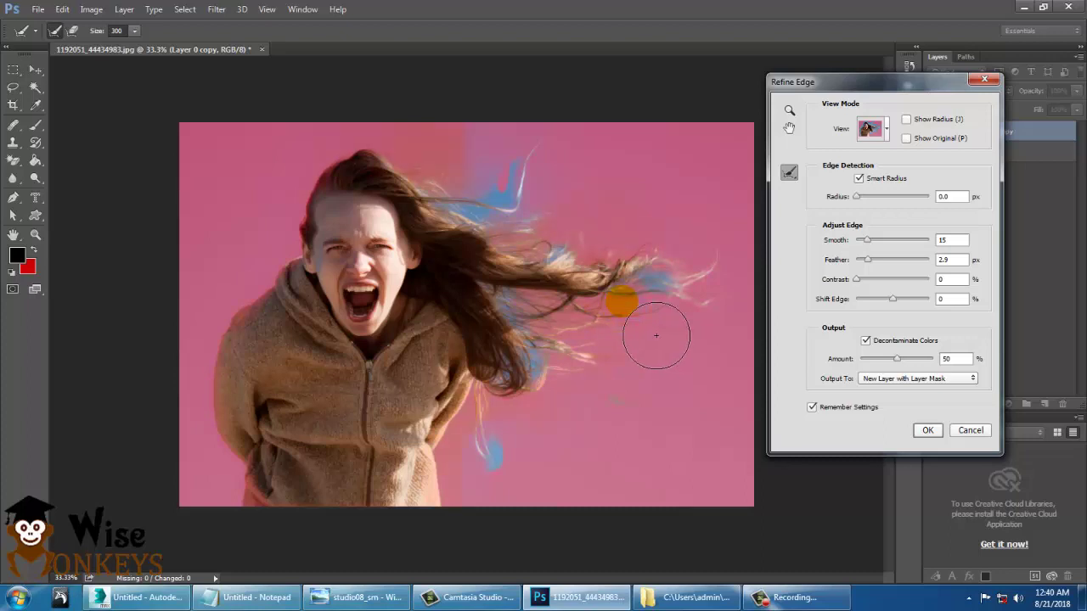
pyautogui.moveTo(472, 211); pyautogui.dragTo(501, 198)
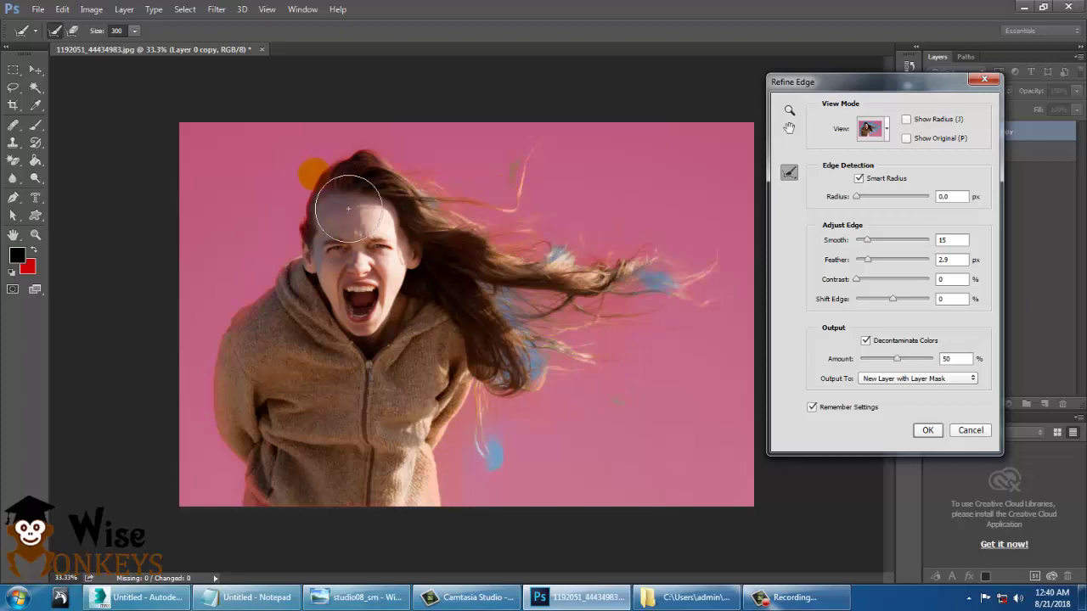
# With Erase Refinements at brush size 125, paint along the crown, the side of the face and the jacket shoulder to restore their edges.
pyautogui.click(74, 33)
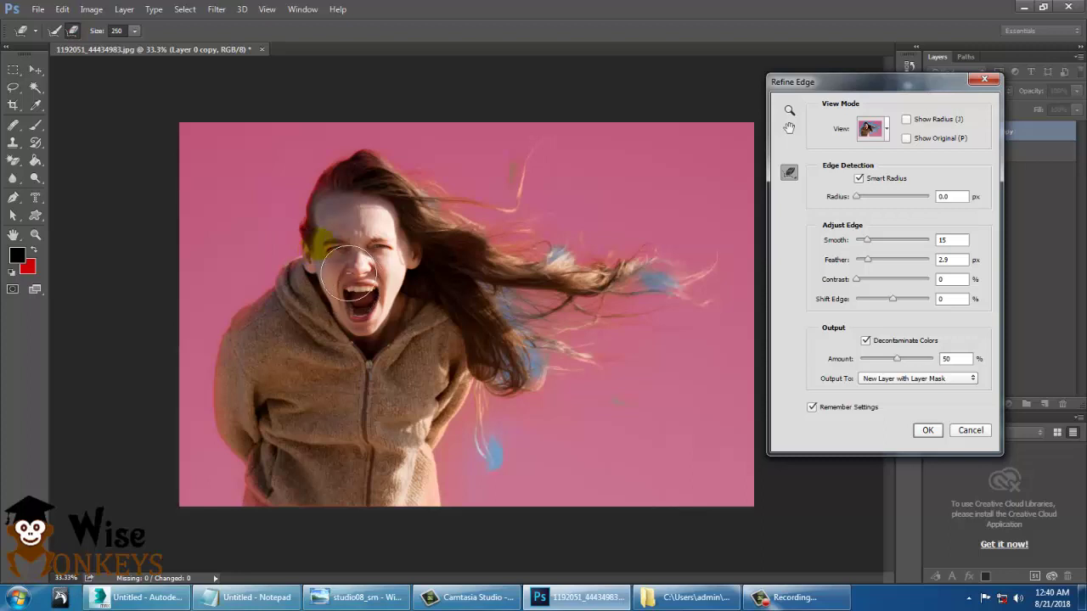
pyautogui.press('[')
pyautogui.press('[')
pyautogui.press('[')
pyautogui.moveTo(390, 184); pyautogui.dragTo(372, 183)
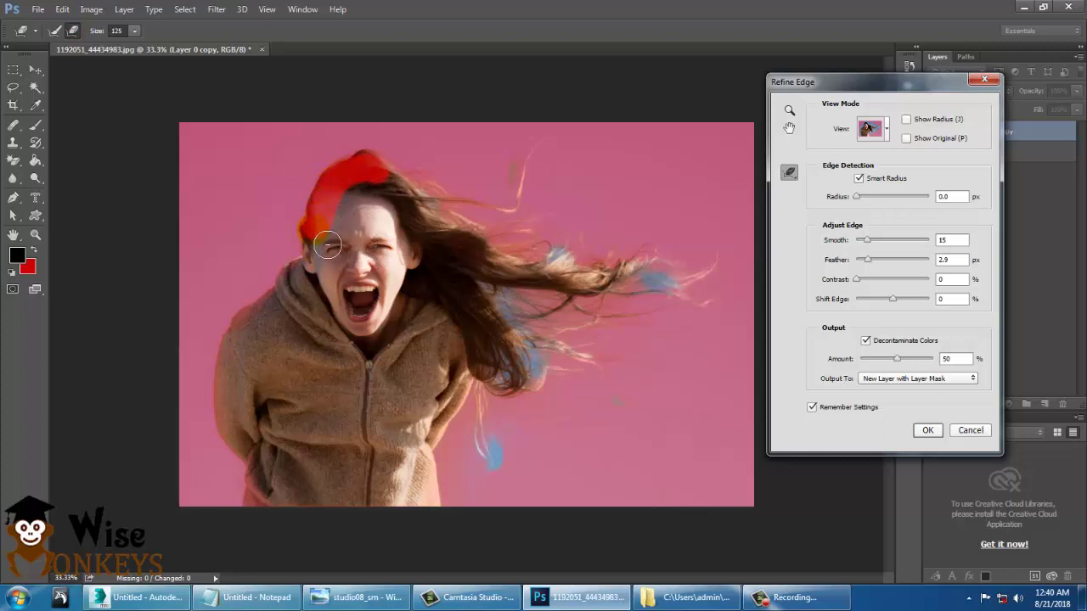
pyautogui.moveTo(327, 268); pyautogui.dragTo(308, 298)
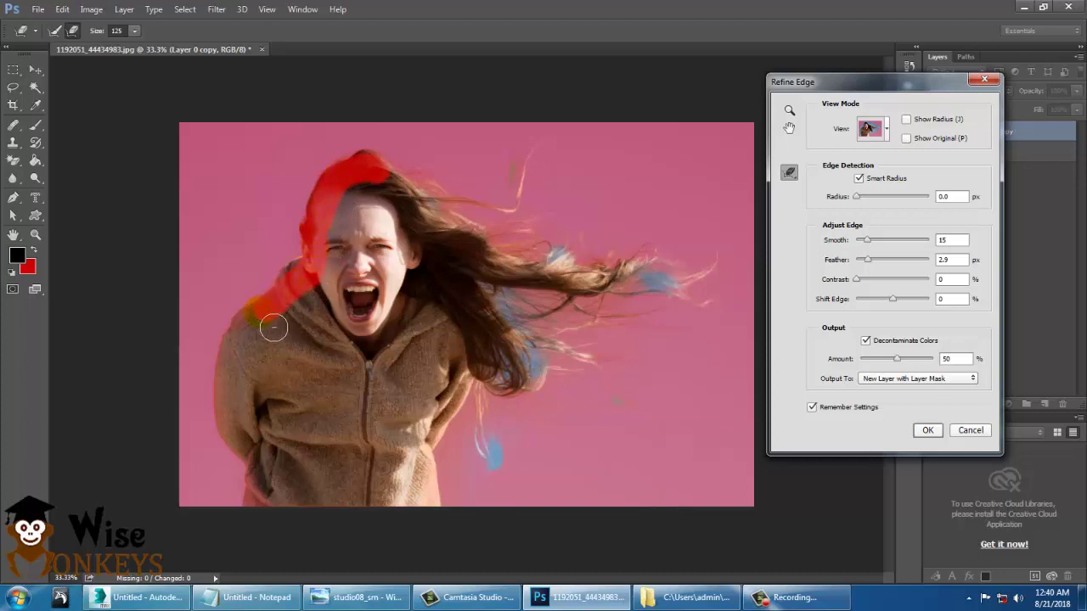
pyautogui.moveTo(245, 403); pyautogui.dragTo(258, 401)
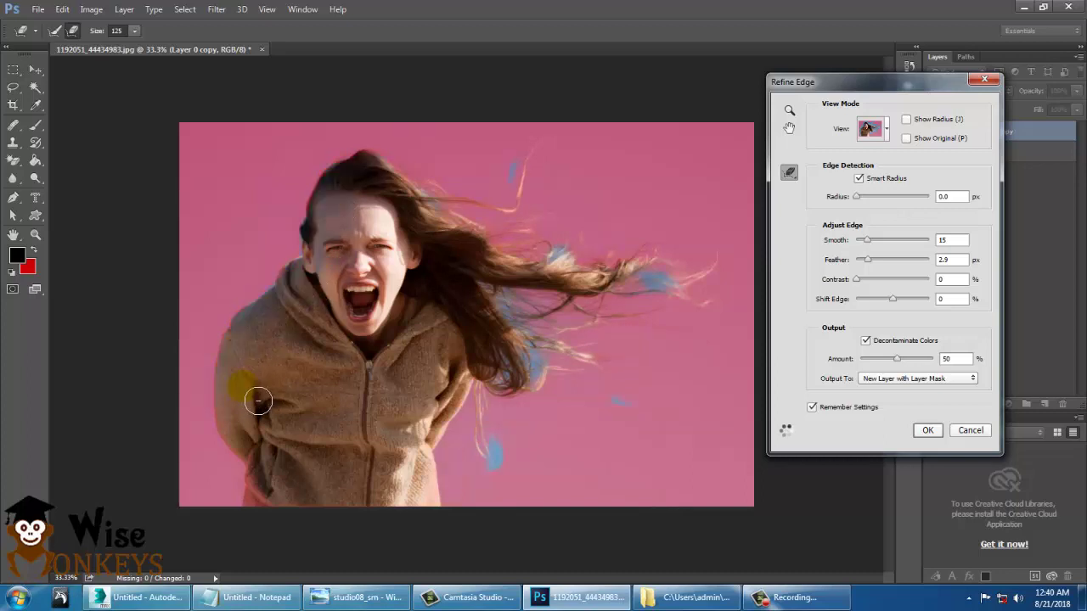
# With the Refine Radius brush at size 125, paint over the blue patches beside the lower hair, beneath it and around the far hair tips.
pyautogui.click(55, 31)
pyautogui.moveTo(290, 191)
pyautogui.mouseDown()
pyautogui.moveTo(302, 255)
pyautogui.moveTo(227, 306)
pyautogui.mouseUp()
pyautogui.moveTo(514, 344); pyautogui.dragTo(547, 387)
pyautogui.moveTo(499, 446)
pyautogui.mouseDown()
pyautogui.moveTo(485, 467)
pyautogui.moveTo(496, 478)
pyautogui.mouseUp()
pyautogui.moveTo(605, 421); pyautogui.dragTo(620, 437)
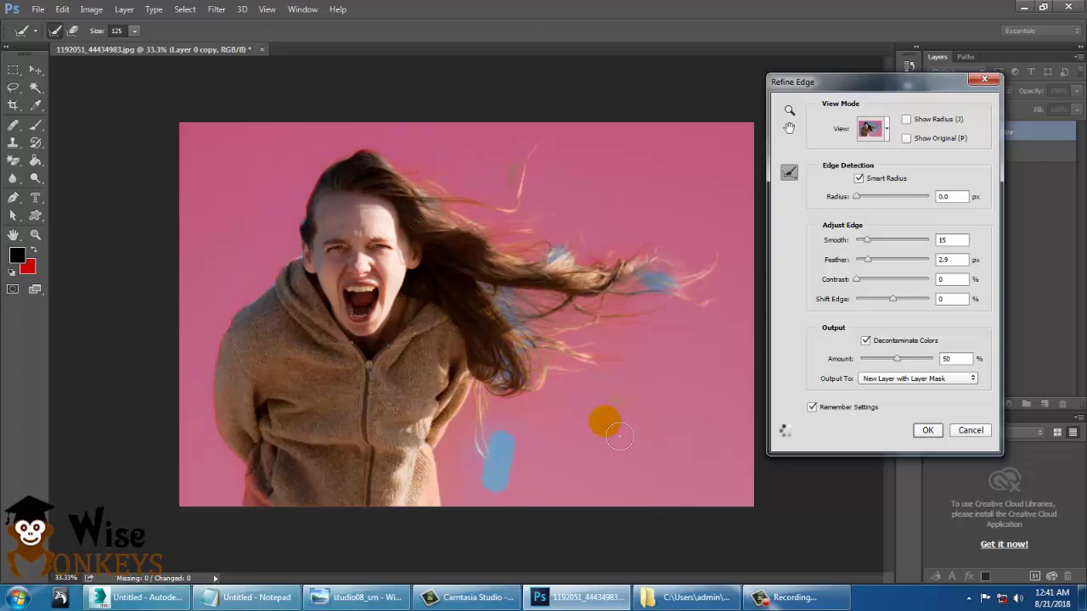
pyautogui.click(717, 315)
pyautogui.click(646, 278)
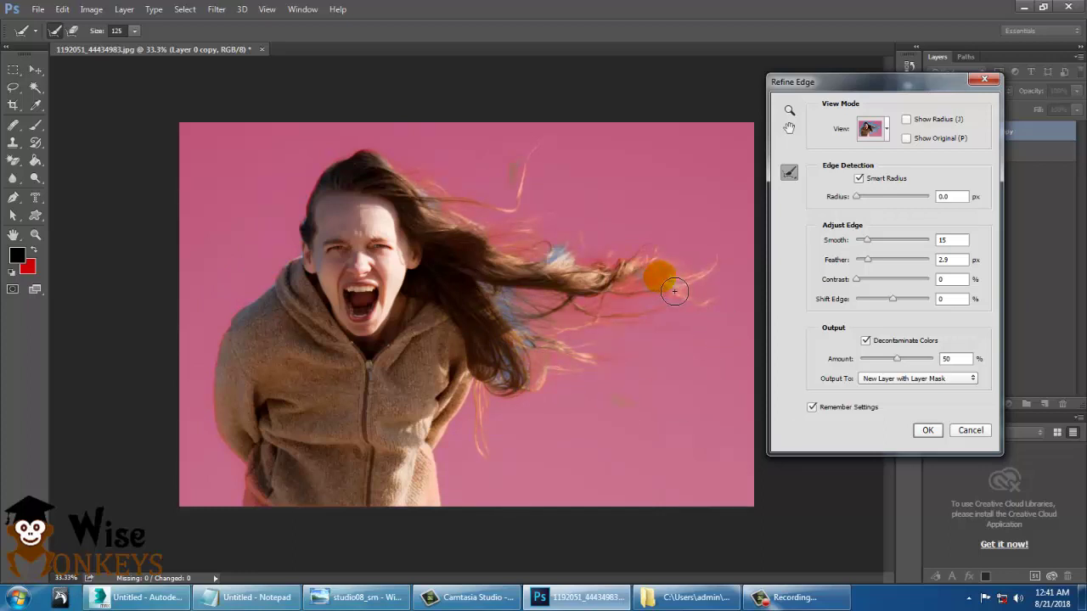
pyautogui.click(620, 307)
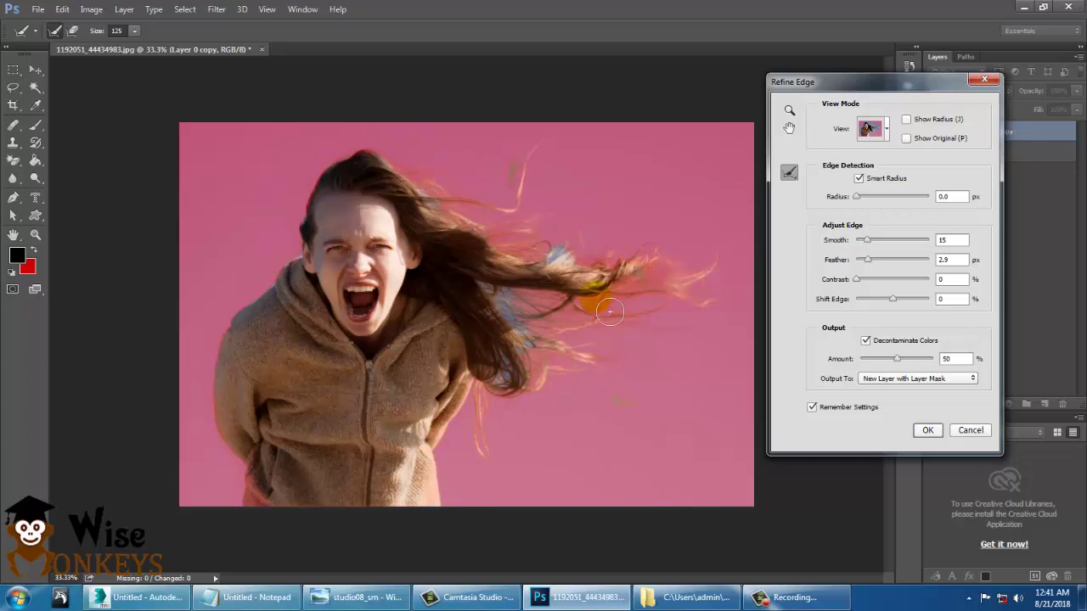
pyautogui.hotkey('ctrl', '+')
pyautogui.moveTo(646, 309); pyautogui.dragTo(590, 321)
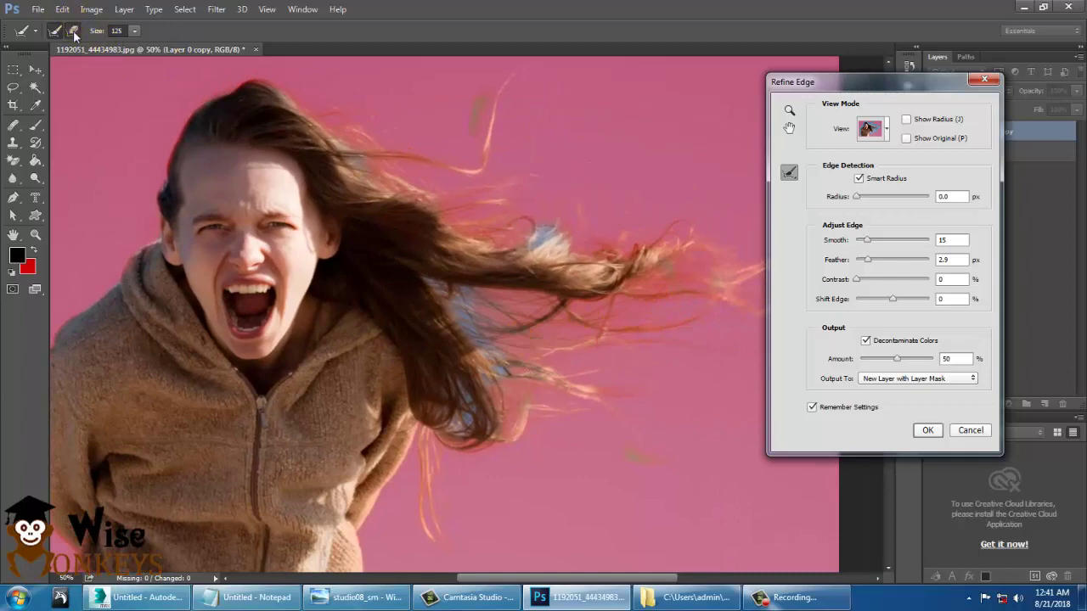
# Erase refinements over the thick hair locks at brush size 50, and along the thin upper strand and the main lock's tip at size 40.
pyautogui.press('[')
pyautogui.press('[')
pyautogui.press('[')
pyautogui.press('[')
pyautogui.click(371, 178)
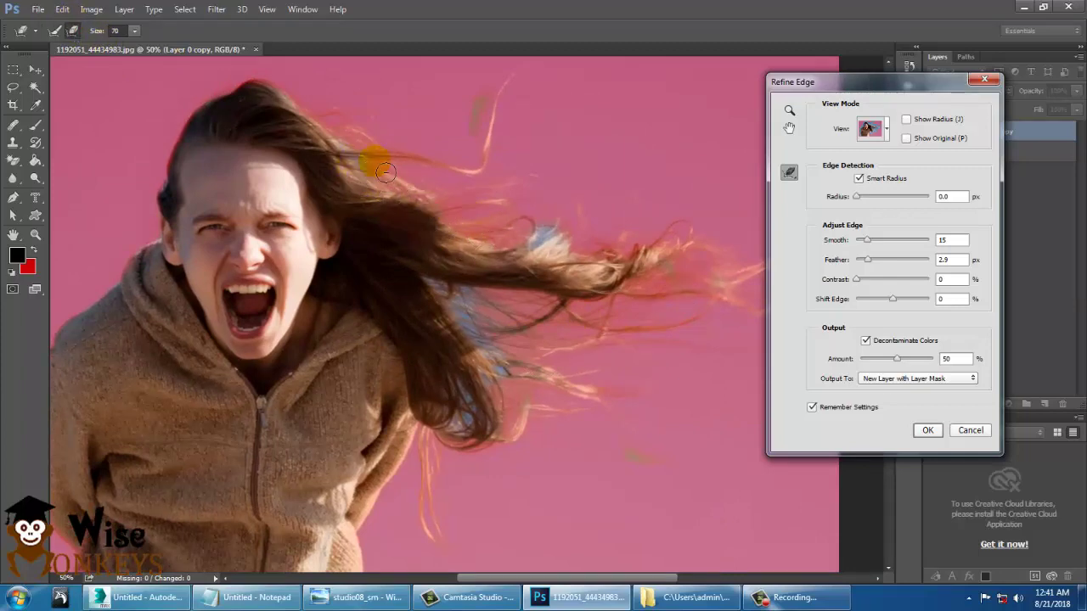
pyautogui.moveTo(467, 269); pyautogui.dragTo(625, 285)
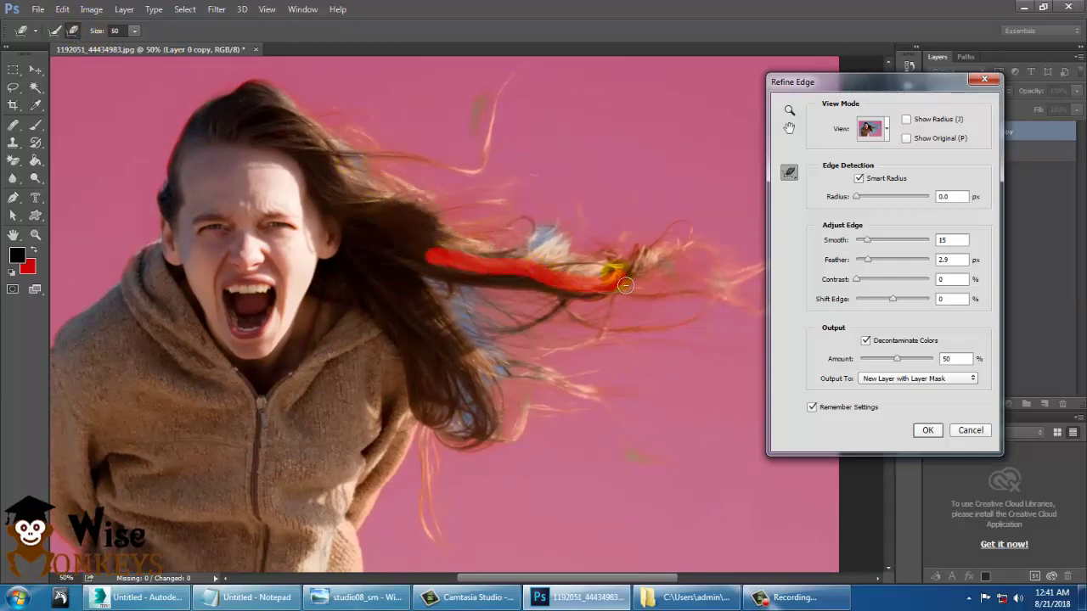
pyautogui.click(584, 336)
pyautogui.moveTo(451, 349); pyautogui.dragTo(476, 389)
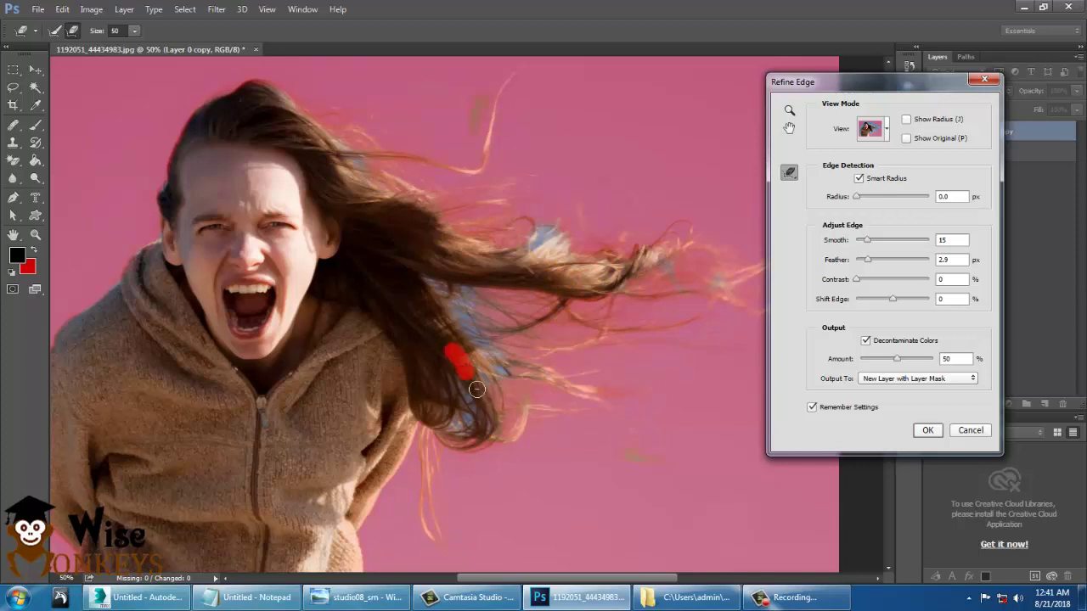
pyautogui.moveTo(509, 429); pyautogui.dragTo(512, 427)
pyautogui.click(389, 161)
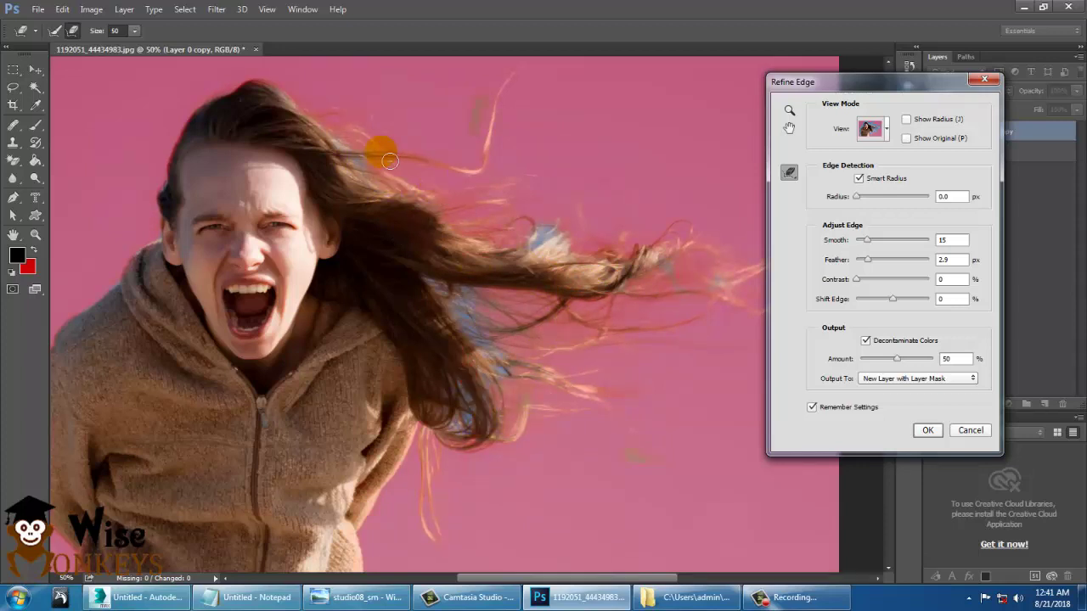
pyautogui.moveTo(371, 159)
pyautogui.mouseDown()
pyautogui.moveTo(467, 169)
pyautogui.moveTo(488, 160)
pyautogui.moveTo(508, 98)
pyautogui.mouseUp()
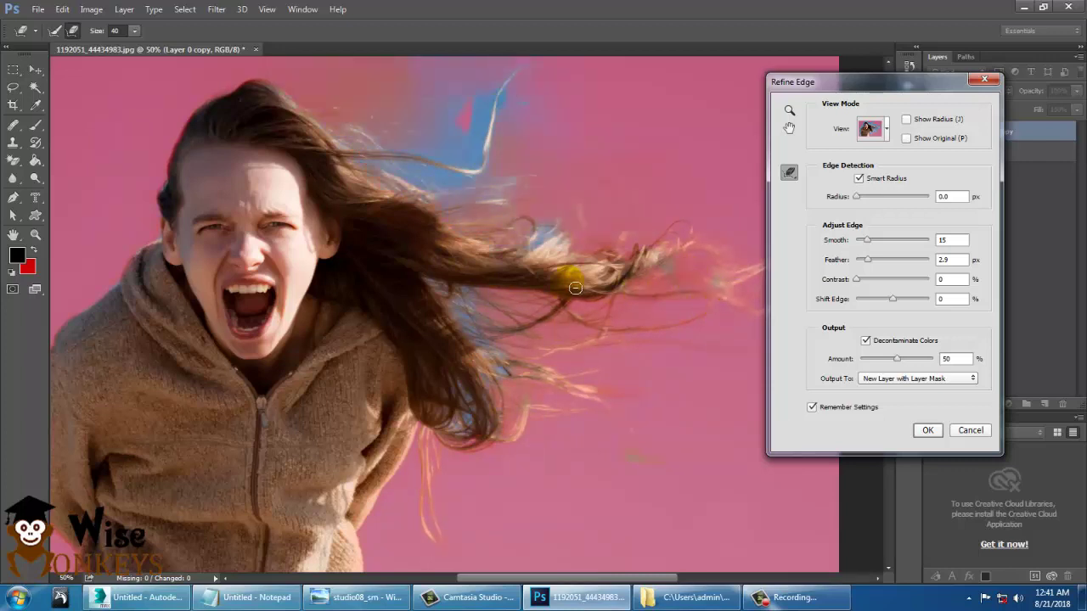
pyautogui.moveTo(647, 256); pyautogui.dragTo(637, 250)
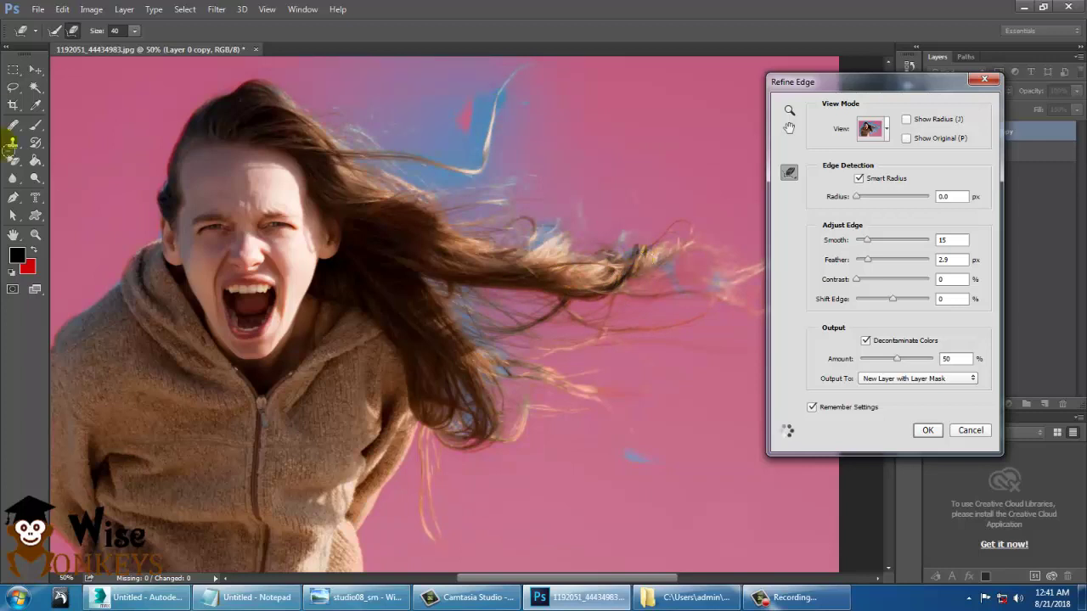
# With the Refine Radius brush at size 125, paint out the blue sky around the thin upper strand and in the gap below the main lock.
pyautogui.click(56, 30)
pyautogui.click(473, 164)
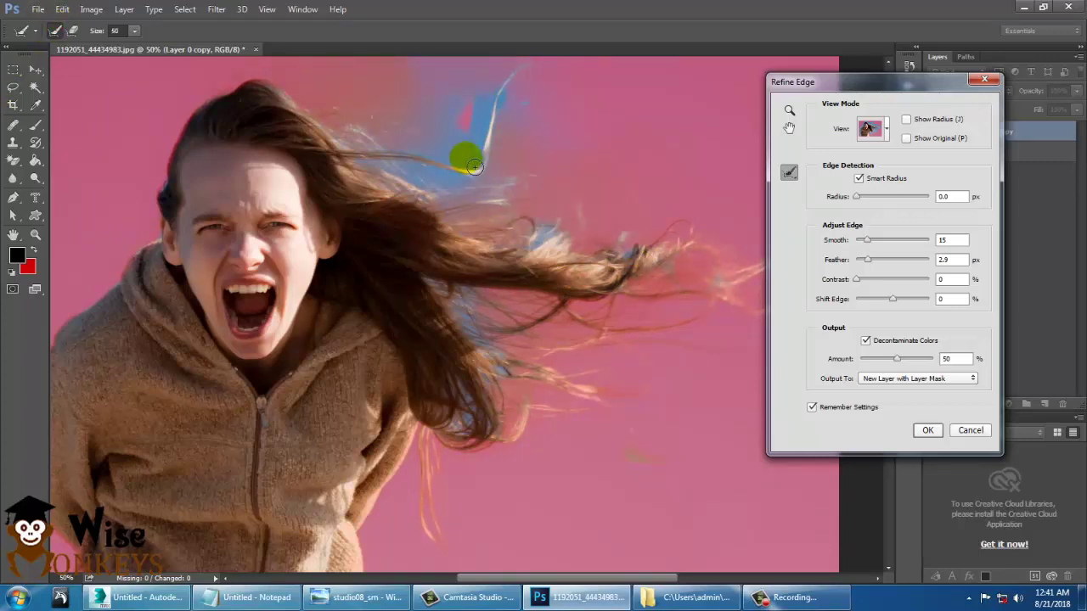
pyautogui.press(']')
pyautogui.press(']')
pyautogui.press(']')
pyautogui.press(']')
pyautogui.press(']')
pyautogui.press(']')
pyautogui.moveTo(450, 123)
pyautogui.mouseDown()
pyautogui.moveTo(477, 94)
pyautogui.moveTo(471, 123)
pyautogui.moveTo(437, 159)
pyautogui.moveTo(464, 198)
pyautogui.moveTo(454, 201)
pyautogui.mouseUp()
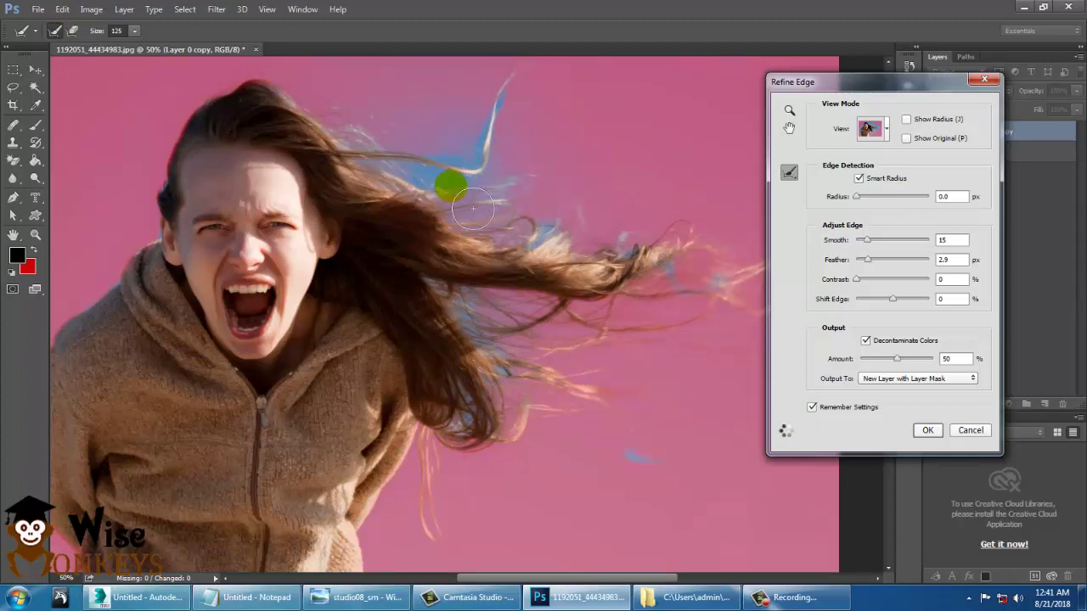
pyautogui.moveTo(481, 132); pyautogui.dragTo(475, 149)
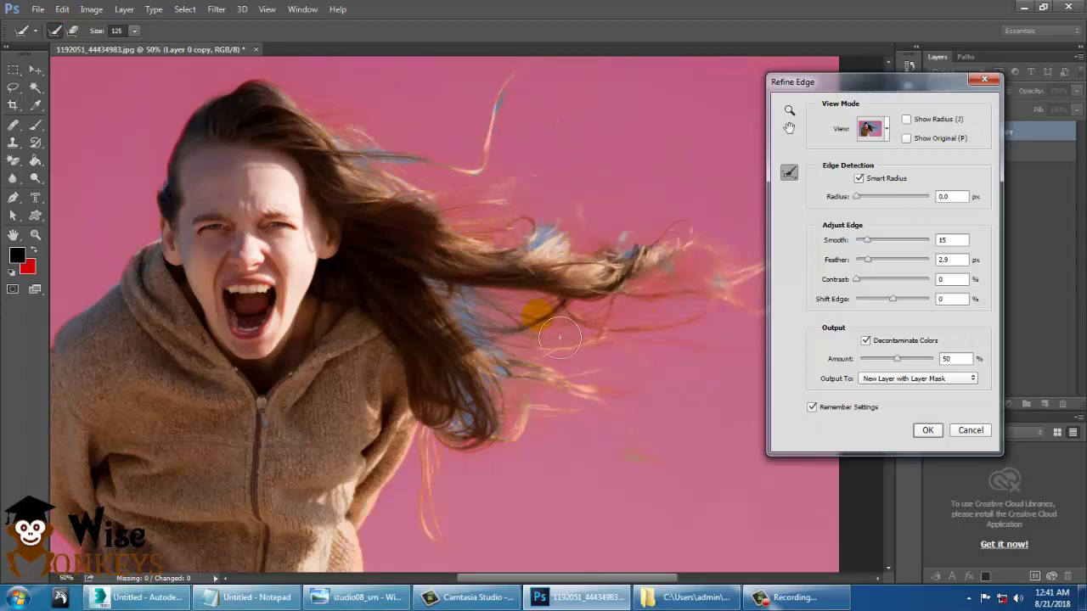
pyautogui.moveTo(559, 338); pyautogui.dragTo(494, 342)
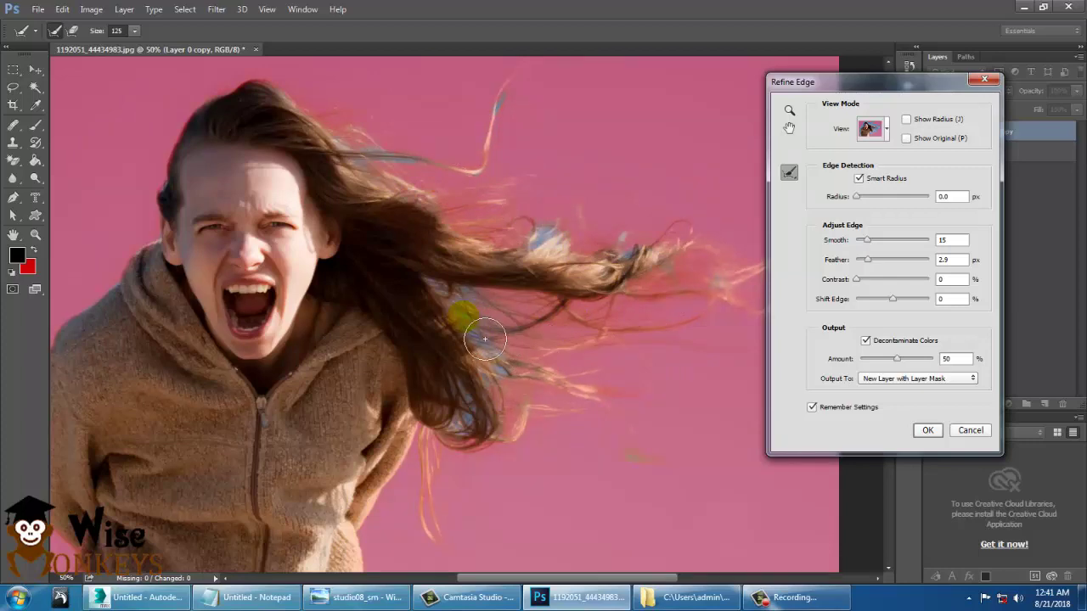
pyautogui.press('super+plus')
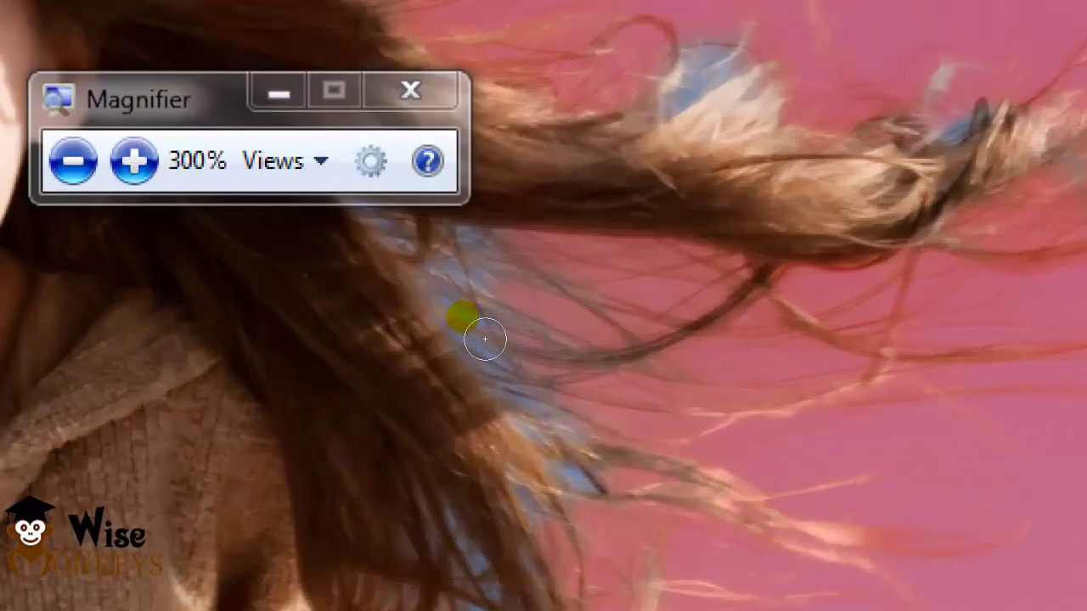
pyautogui.press('super+minus')
pyautogui.press('super+minus')
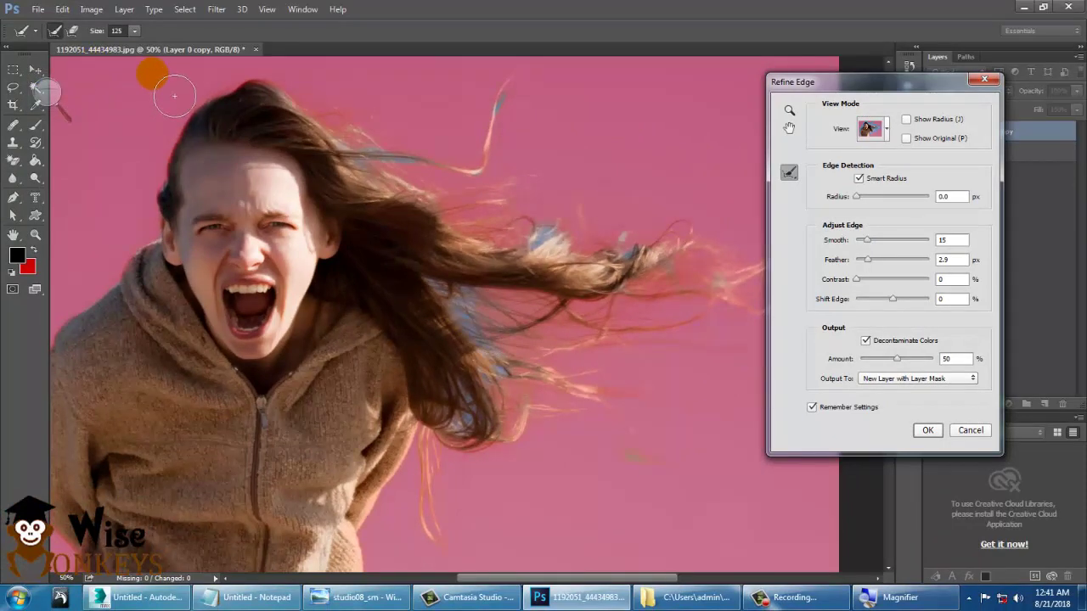
pyautogui.click(46, 95)
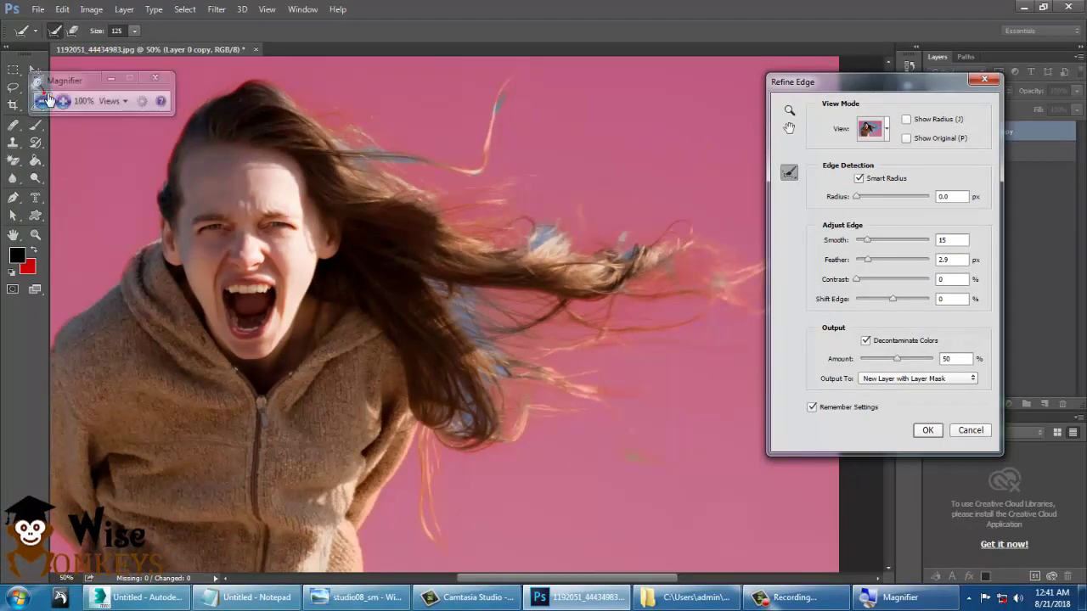
pyautogui.click(164, 79)
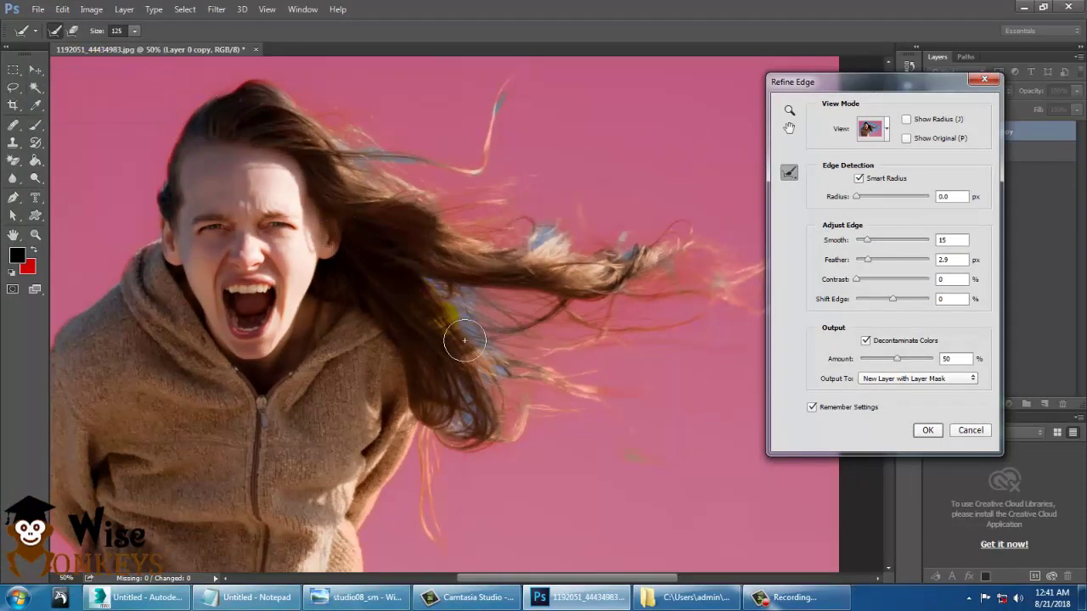
# At 100% zoom, paint with the Refine Radius brush at size 90 over the blue gaps among the strands of the lower hair lock.
pyautogui.hotkey('ctrl', '+')
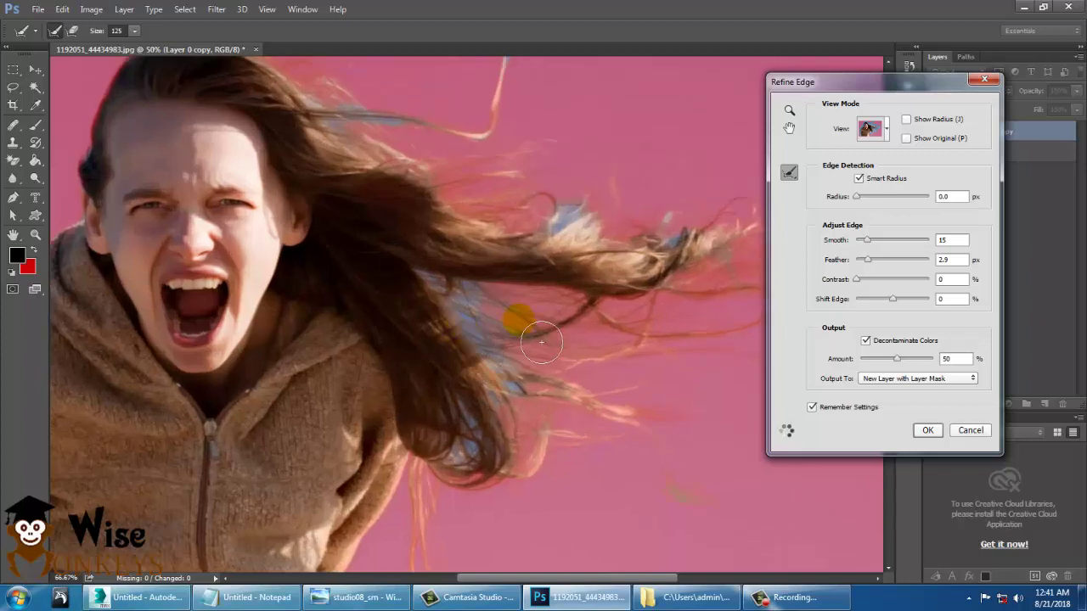
pyautogui.scroll(2, 483, 354)
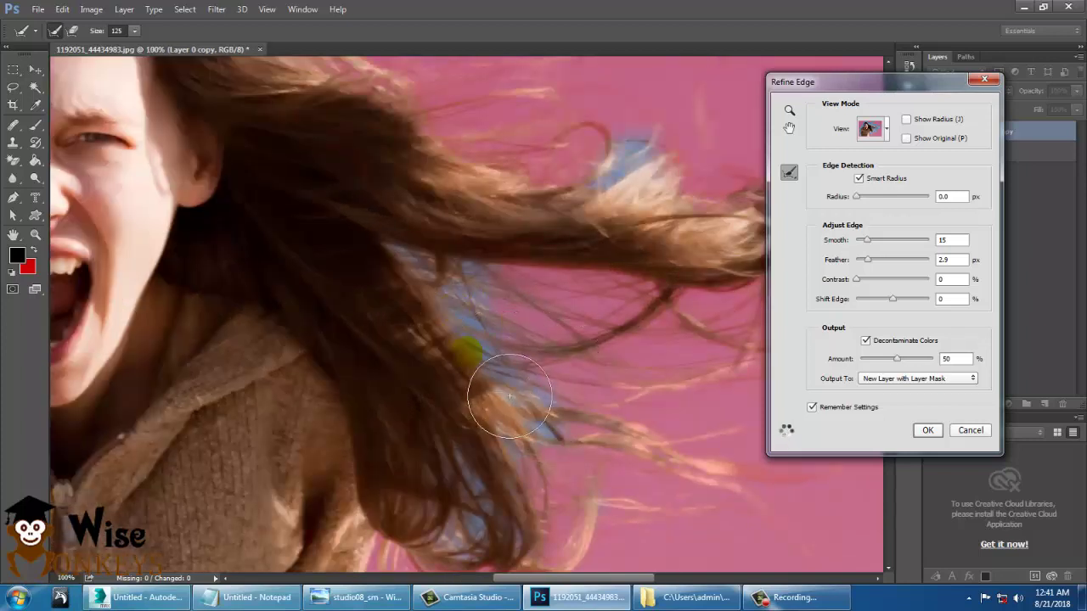
pyautogui.press('[')
pyautogui.press('[')
pyautogui.moveTo(496, 351)
pyautogui.mouseDown()
pyautogui.moveTo(544, 416)
pyautogui.moveTo(578, 437)
pyautogui.moveTo(587, 471)
pyautogui.moveTo(563, 462)
pyautogui.moveTo(572, 453)
pyautogui.moveTo(544, 468)
pyautogui.moveTo(564, 501)
pyautogui.mouseUp()
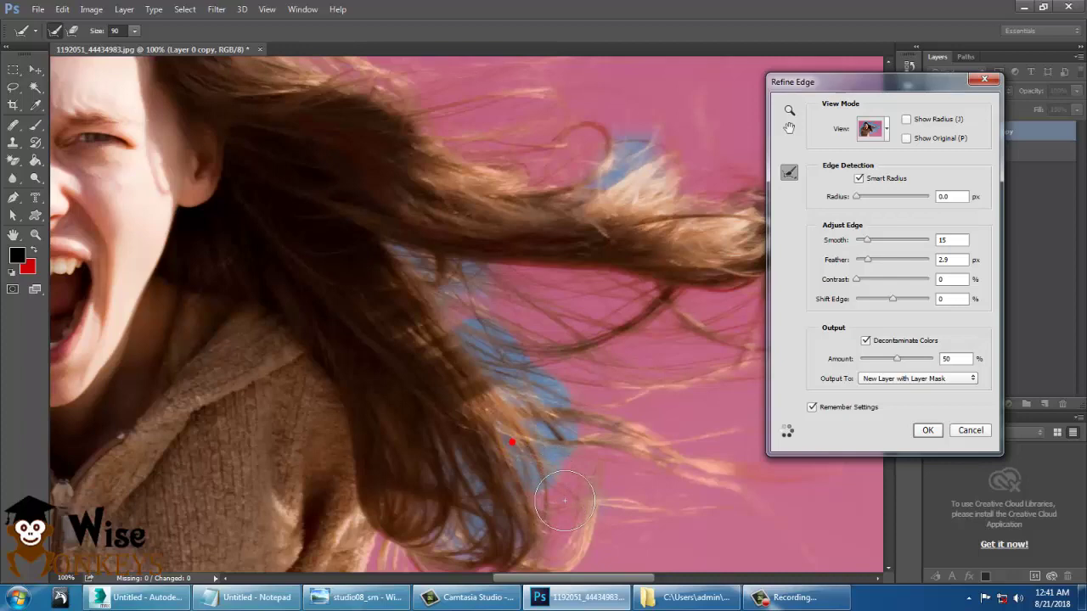
pyautogui.click(506, 555)
pyautogui.click(500, 365)
pyautogui.moveTo(500, 363)
pyautogui.mouseDown()
pyautogui.moveTo(562, 411)
pyautogui.moveTo(550, 411)
pyautogui.moveTo(506, 373)
pyautogui.moveTo(601, 403)
pyautogui.mouseUp()
# Paint the Refine Radius brush over the blue spots beneath the hair, above the main lock and in the gap between the two locks.
pyautogui.hotkey('ctrl', '-')
pyautogui.hotkey('ctrl', '-')
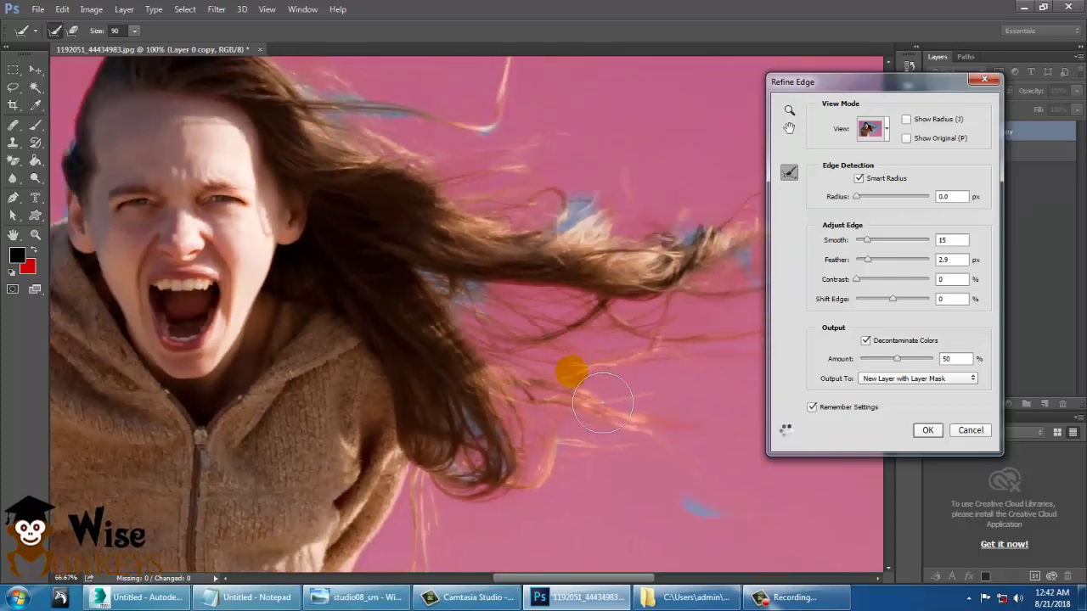
pyautogui.moveTo(642, 507); pyautogui.dragTo(652, 463)
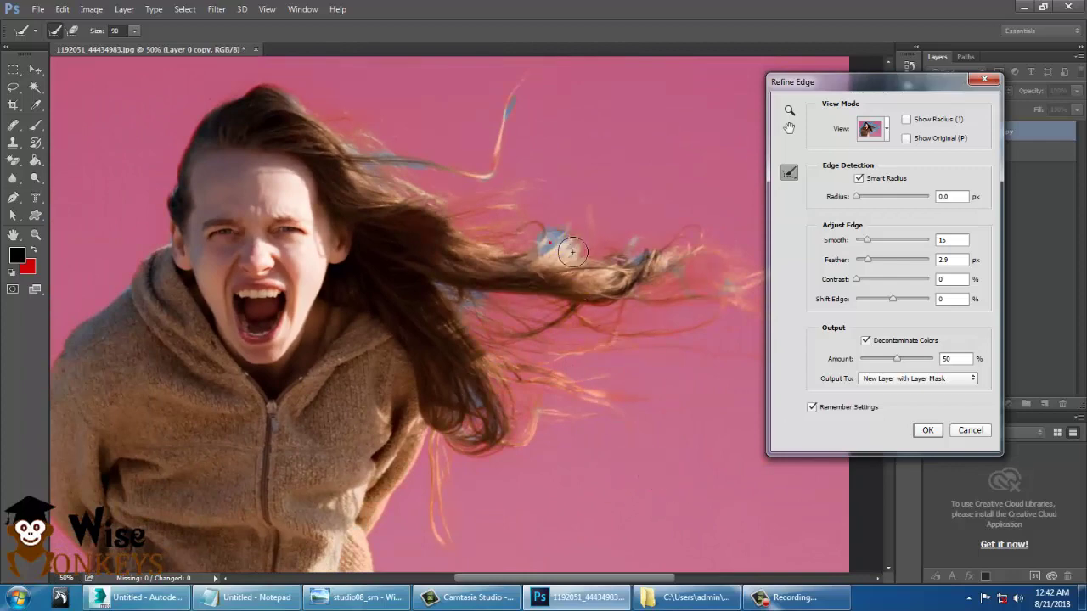
pyautogui.moveTo(576, 244); pyautogui.dragTo(562, 242)
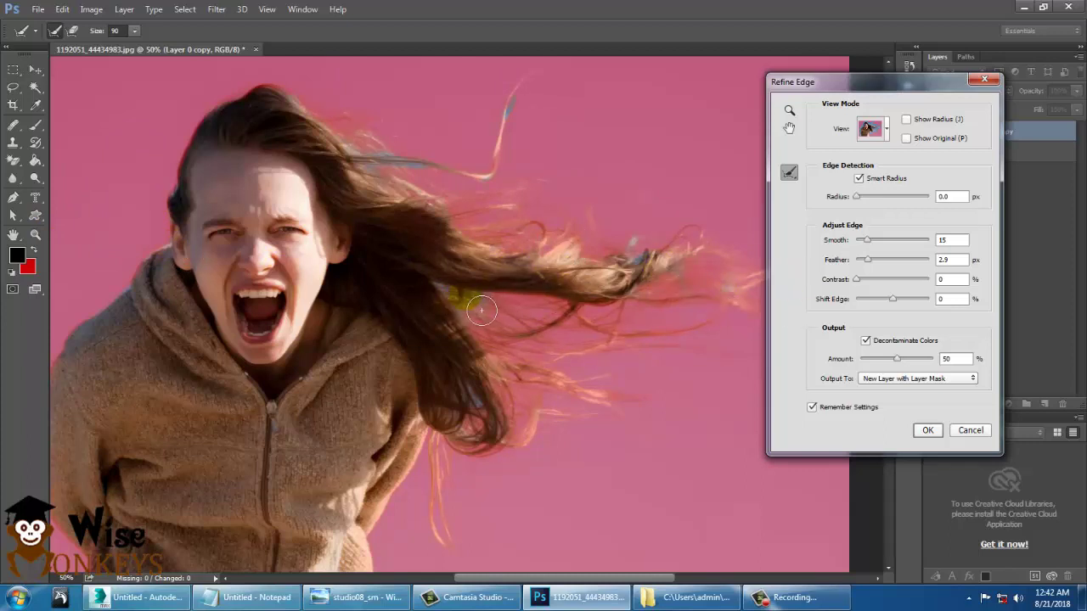
pyautogui.moveTo(486, 316)
pyautogui.mouseDown()
pyautogui.moveTo(530, 417)
pyautogui.moveTo(491, 413)
pyautogui.moveTo(607, 459)
pyautogui.mouseUp()
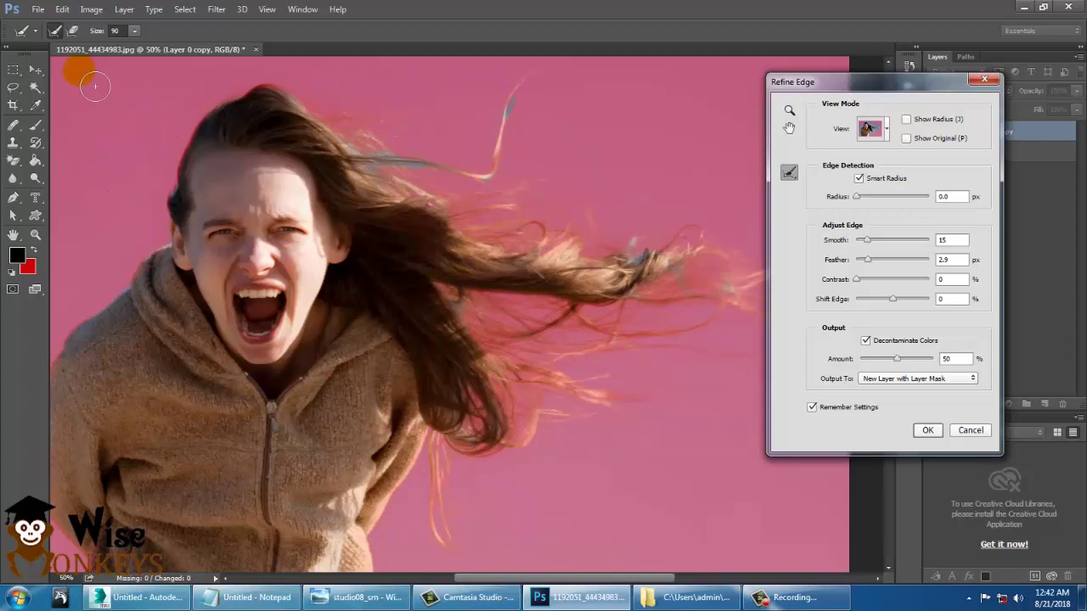
# Erase refinements at brush size 40 over the gap below the main lock and the wisps trailing from the lower lock.
pyautogui.click(74, 33)
pyautogui.press('[')
pyautogui.press('[')
pyautogui.press('[')
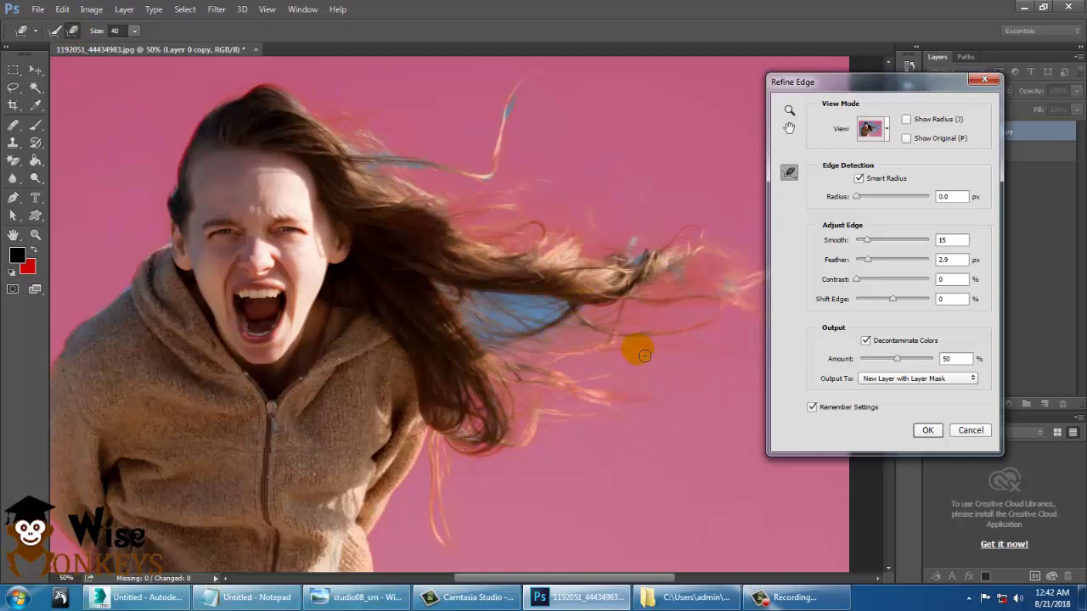
pyautogui.moveTo(558, 347)
pyautogui.mouseDown()
pyautogui.moveTo(533, 383)
pyautogui.moveTo(623, 405)
pyautogui.mouseUp()
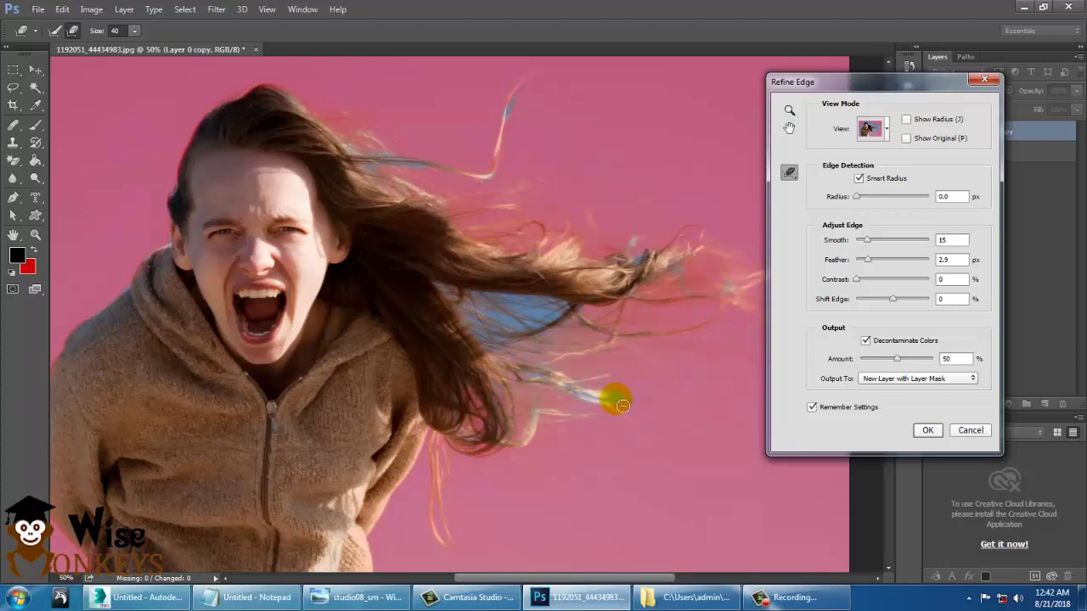
# Paint the Refine Radius brush at size 60 over the blue gap between the main lock and the lower lock.
pyautogui.click(55, 31)
pyautogui.moveTo(595, 376); pyautogui.dragTo(594, 375)
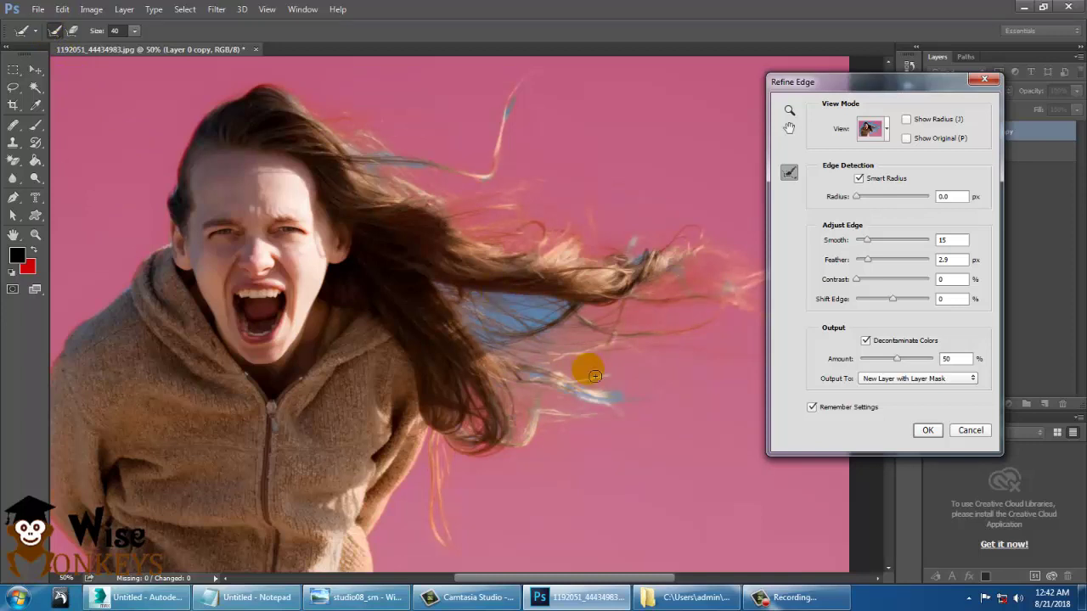
pyautogui.press(']')
pyautogui.press(']')
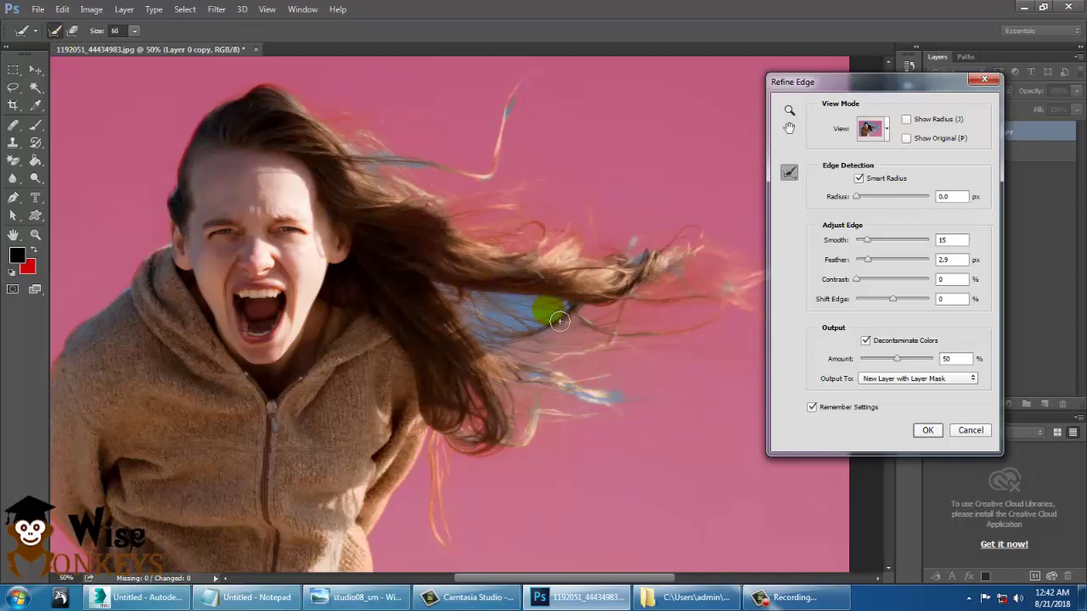
pyautogui.moveTo(555, 319)
pyautogui.mouseDown()
pyautogui.moveTo(523, 310)
pyautogui.moveTo(528, 334)
pyautogui.moveTo(554, 322)
pyautogui.moveTo(516, 314)
pyautogui.moveTo(495, 329)
pyautogui.moveTo(493, 312)
pyautogui.moveTo(535, 334)
pyautogui.moveTo(500, 342)
pyautogui.mouseUp()
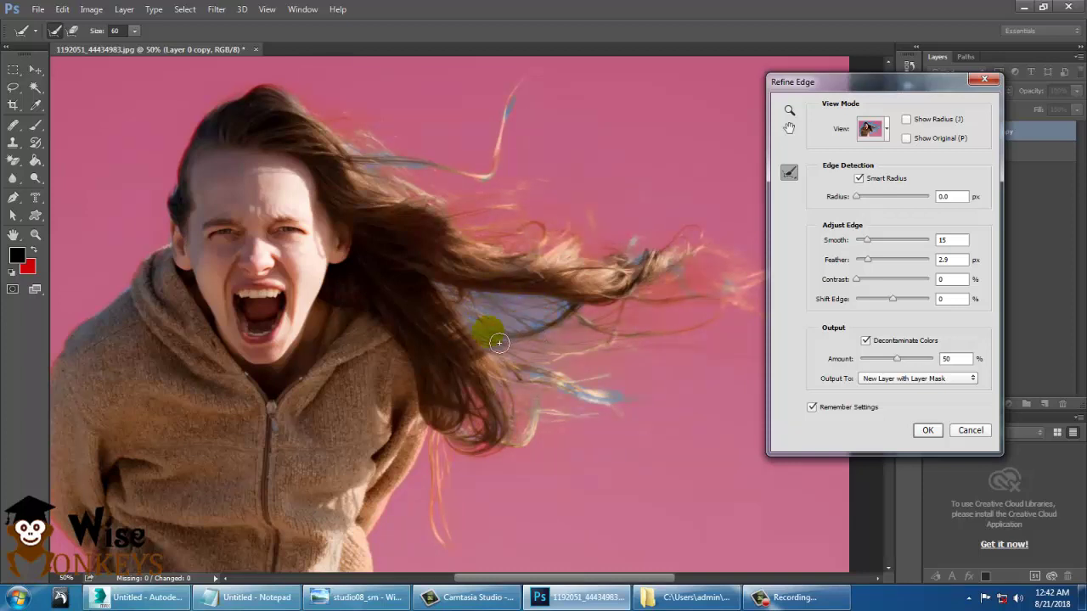
pyautogui.moveTo(559, 310); pyautogui.dragTo(574, 323)
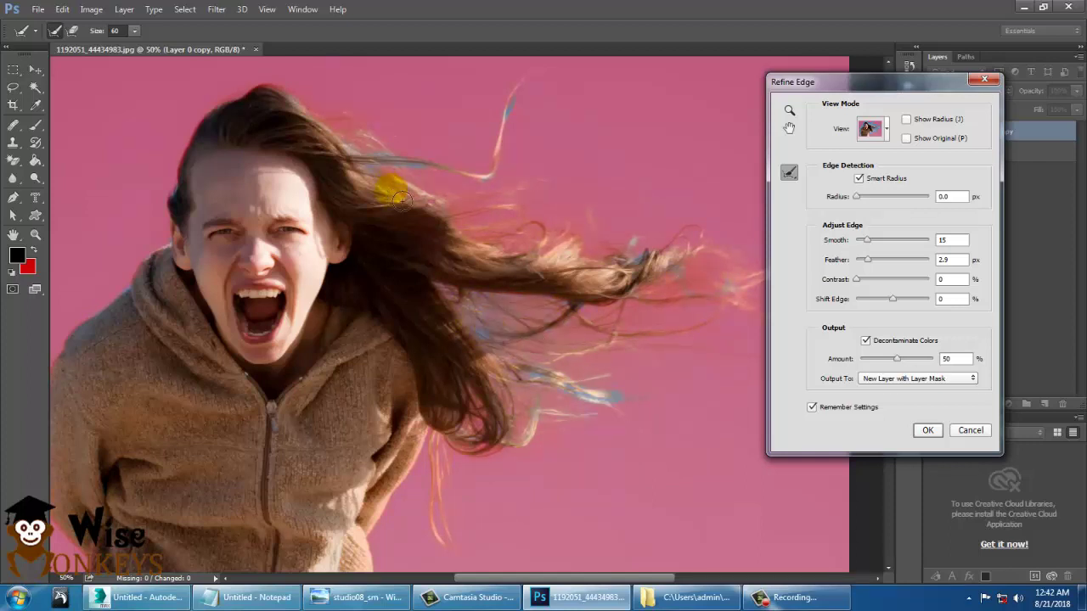
# Paint the Refine Radius brush over the blue wisps trailing from the lower hair lock.
pyautogui.moveTo(441, 197); pyautogui.dragTo(458, 258)
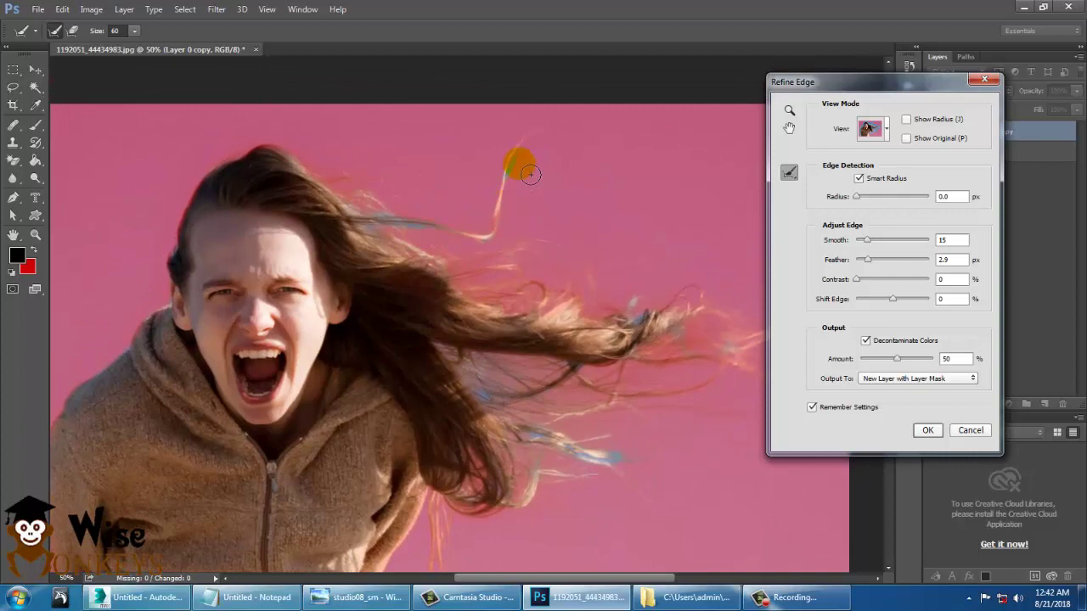
pyautogui.moveTo(544, 443)
pyautogui.mouseDown()
pyautogui.moveTo(624, 471)
pyautogui.moveTo(613, 454)
pyautogui.moveTo(546, 452)
pyautogui.moveTo(582, 449)
pyautogui.moveTo(624, 469)
pyautogui.mouseUp()
pyautogui.hotkey('ctrl', '-')
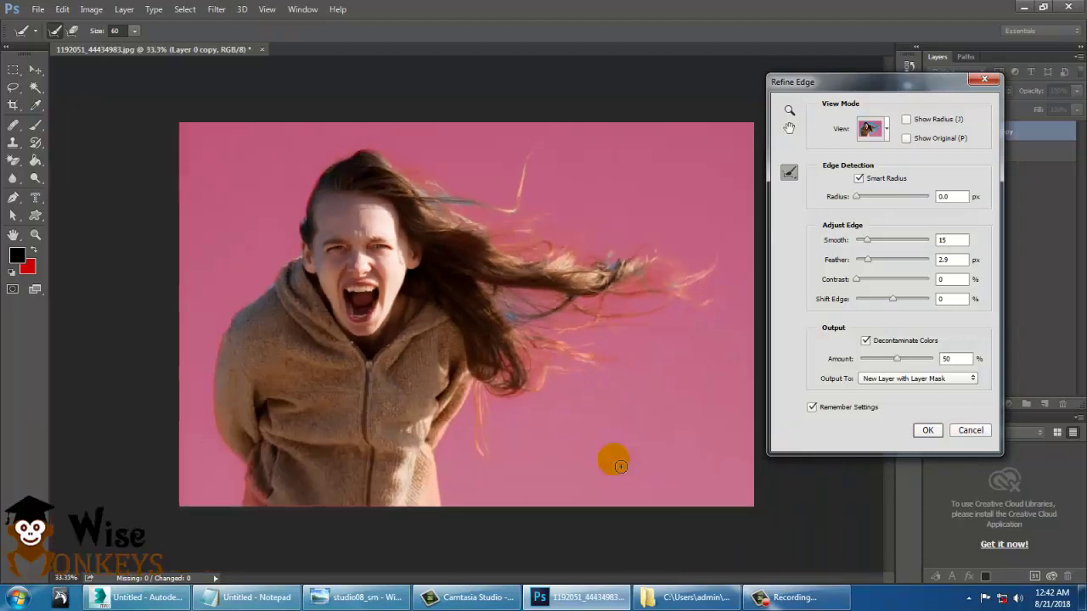
# Paint the Refine Radius brush over the thin upper strand, at size 40 near its tip and size 30 along its bend and base.
pyautogui.hotkey('ctrl', '+')
pyautogui.hotkey('ctrl', '+')
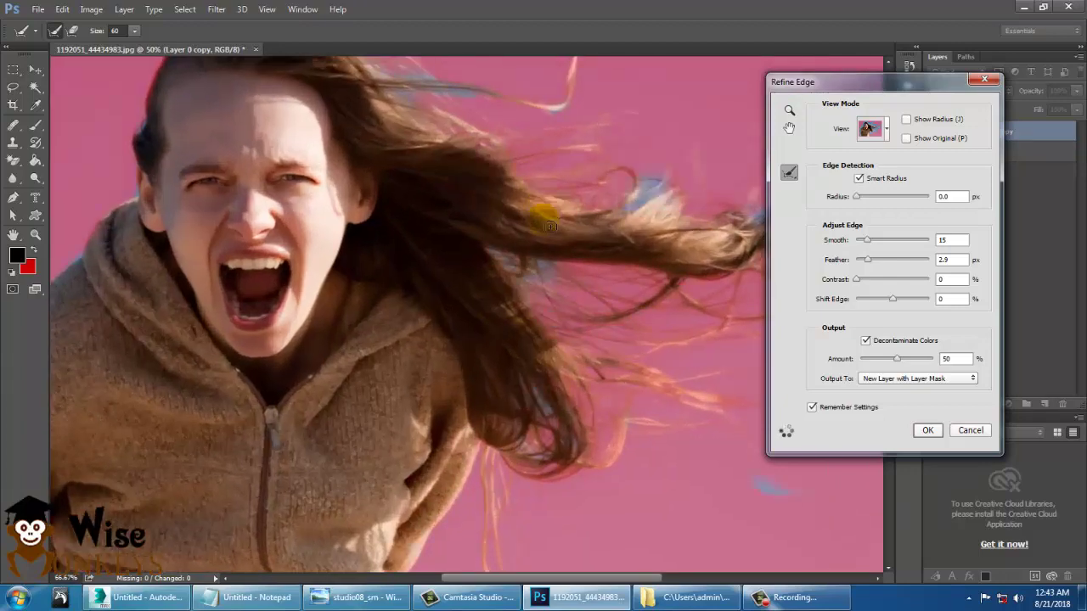
pyautogui.hotkey('ctrl', '+')
pyautogui.moveTo(567, 222); pyautogui.dragTo(501, 492)
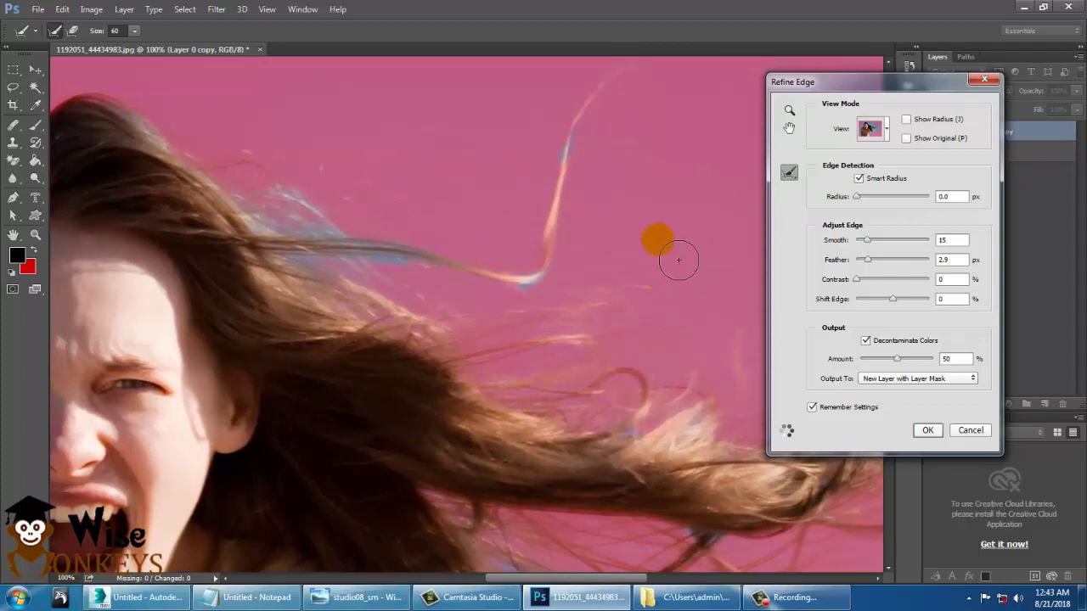
pyautogui.press('[')
pyautogui.press('[')
pyautogui.press('[')
pyautogui.moveTo(581, 134); pyautogui.dragTo(573, 157)
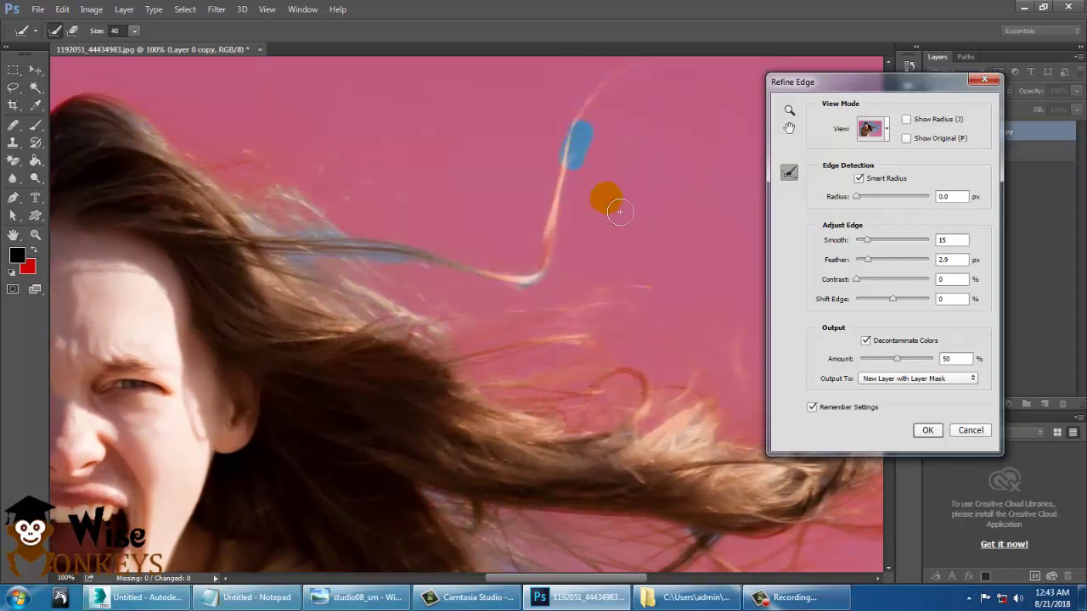
pyautogui.press('[')
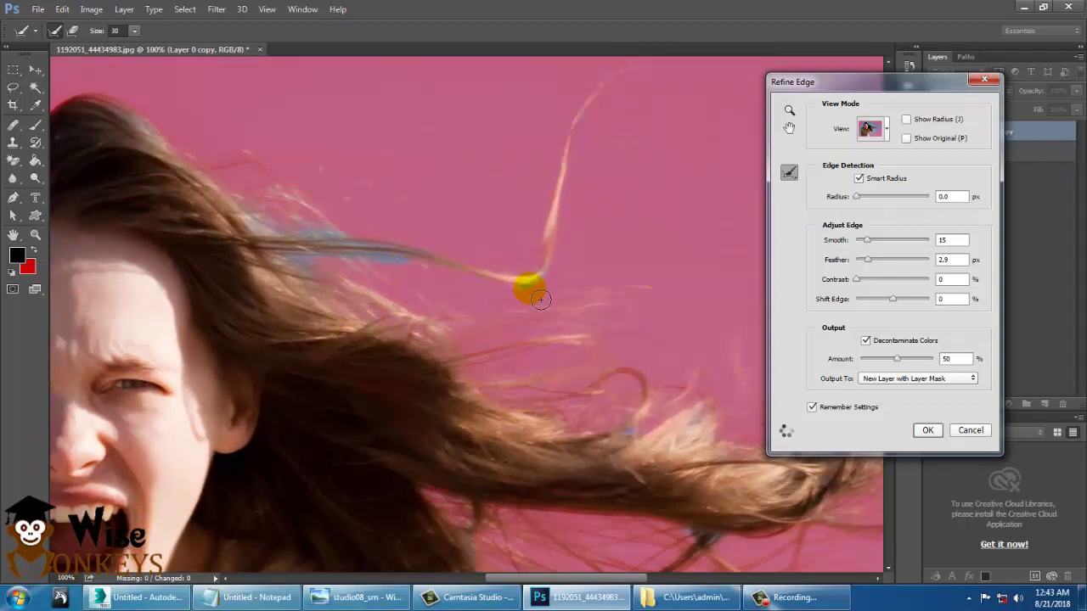
pyautogui.moveTo(529, 304)
pyautogui.mouseDown()
pyautogui.moveTo(333, 246)
pyautogui.moveTo(403, 283)
pyautogui.moveTo(352, 271)
pyautogui.moveTo(572, 323)
pyautogui.moveTo(331, 240)
pyautogui.moveTo(347, 226)
pyautogui.moveTo(291, 230)
pyautogui.moveTo(503, 340)
pyautogui.mouseUp()
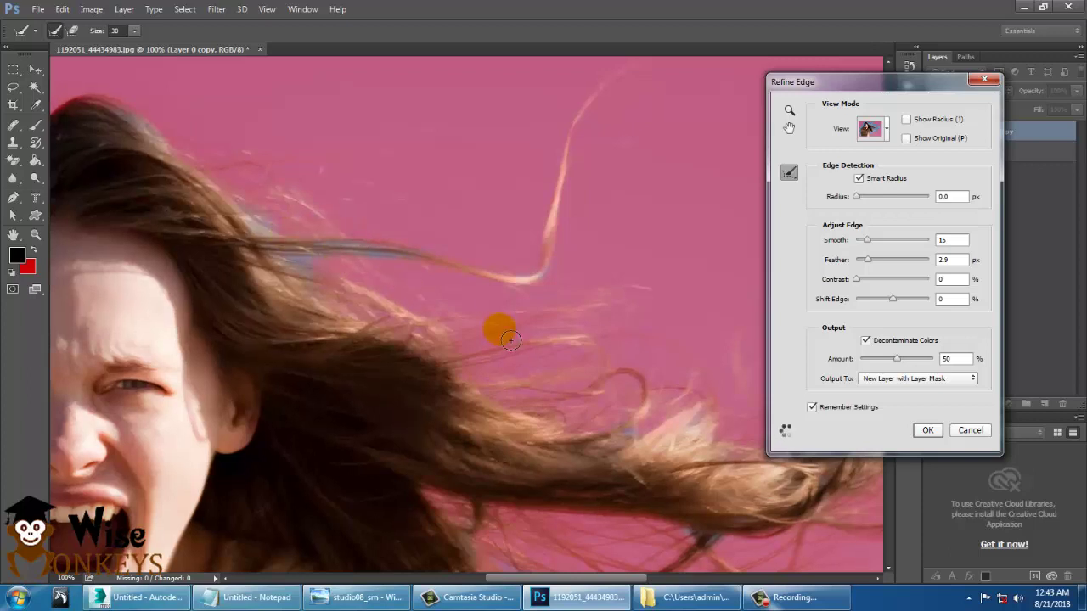
# With the Refine Radius brush at size 30, paint along the hair edge and ear on the side away from the blowing hair.
pyautogui.hotkey('ctrl', '-')
pyautogui.moveTo(312, 207); pyautogui.dragTo(393, 146)
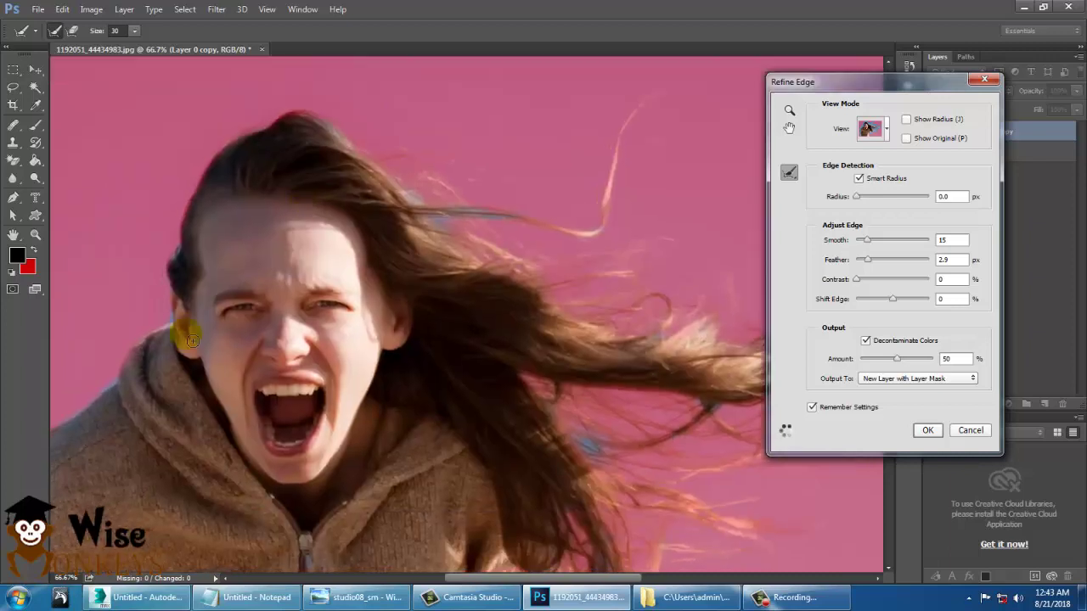
pyautogui.moveTo(182, 260)
pyautogui.mouseDown()
pyautogui.moveTo(167, 267)
pyautogui.moveTo(162, 336)
pyautogui.mouseUp()
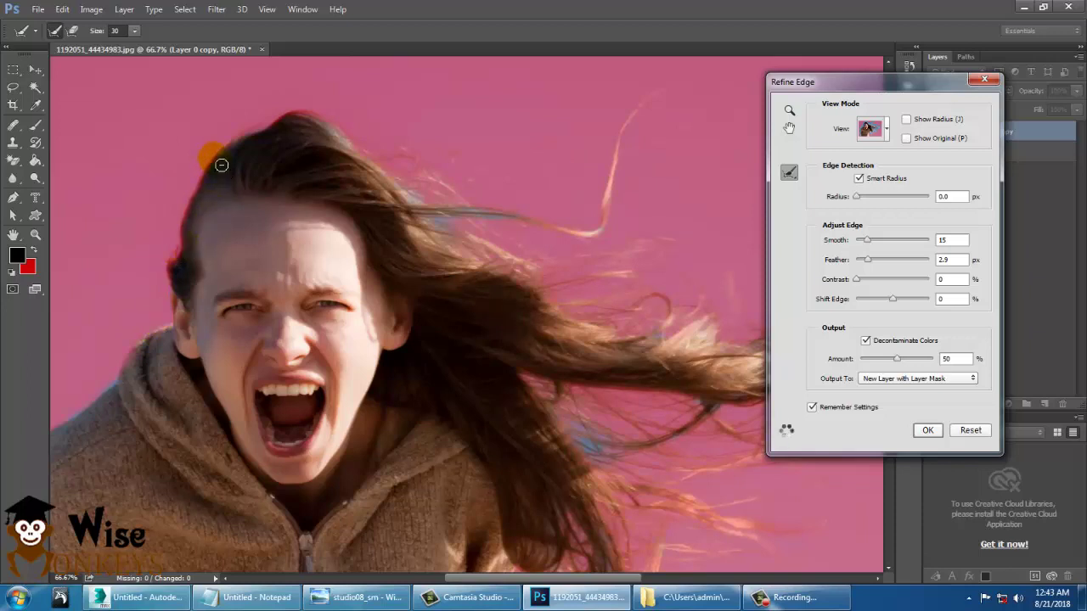
# Erase refinements along the hair edge behind the forehead at size 30, and repaint that edge with the Refine Radius brush at size 80.
pyautogui.moveTo(206, 198)
pyautogui.mouseDown()
pyautogui.moveTo(175, 287)
pyautogui.moveTo(189, 291)
pyautogui.mouseUp()
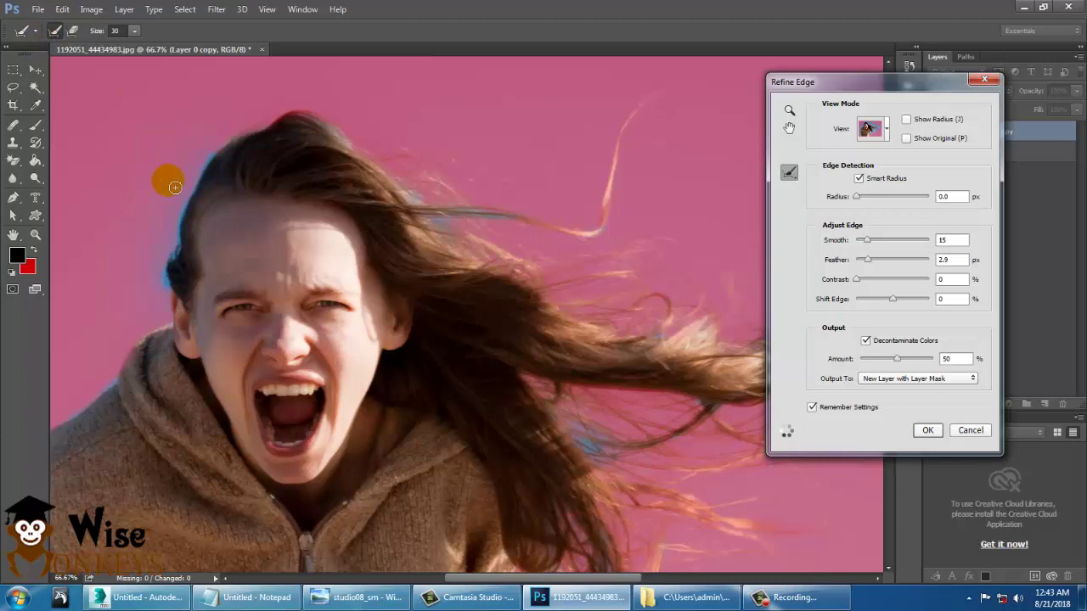
pyautogui.press(']')
pyautogui.press(']')
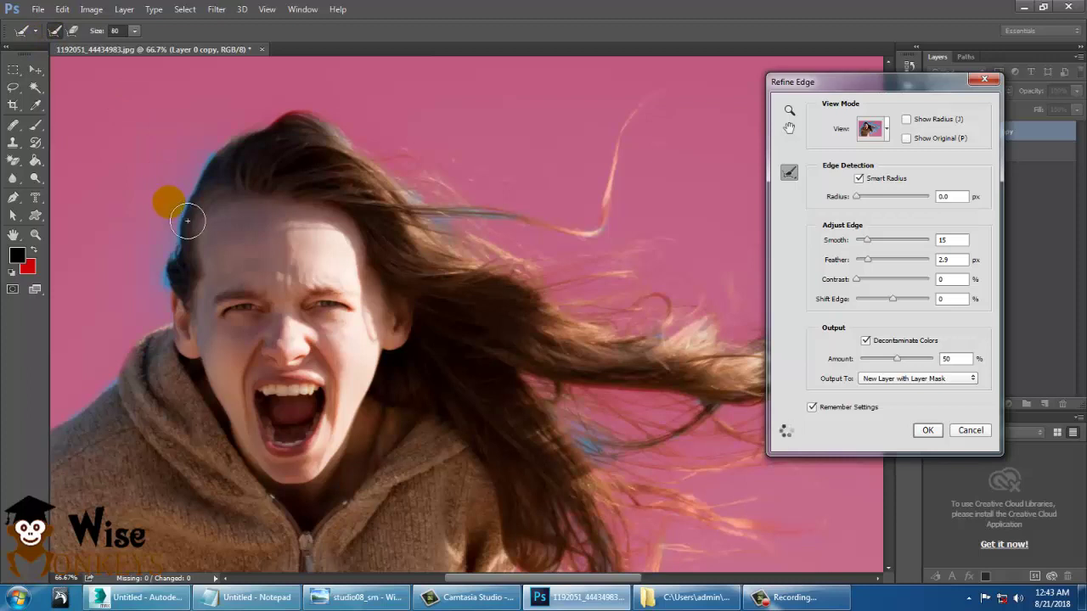
pyautogui.moveTo(188, 221)
pyautogui.mouseDown()
pyautogui.moveTo(230, 152)
pyautogui.moveTo(177, 265)
pyautogui.moveTo(176, 310)
pyautogui.mouseUp()
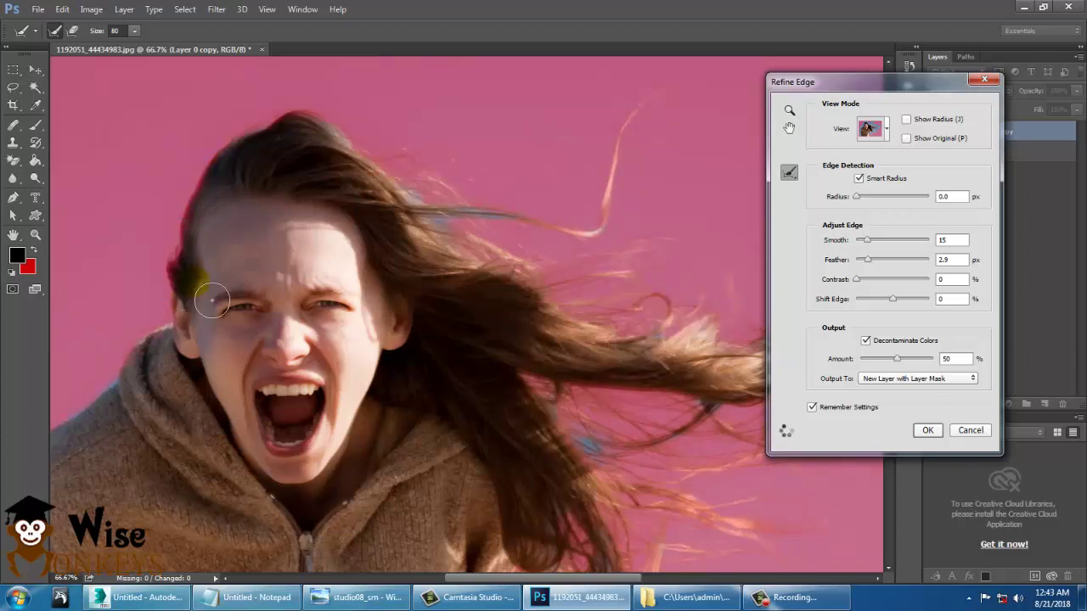
# Apply the Refine Edge result with Decontaminate Colors at 50%, output as a new layer with layer mask.
pyautogui.hotkey('ctrl', '-')
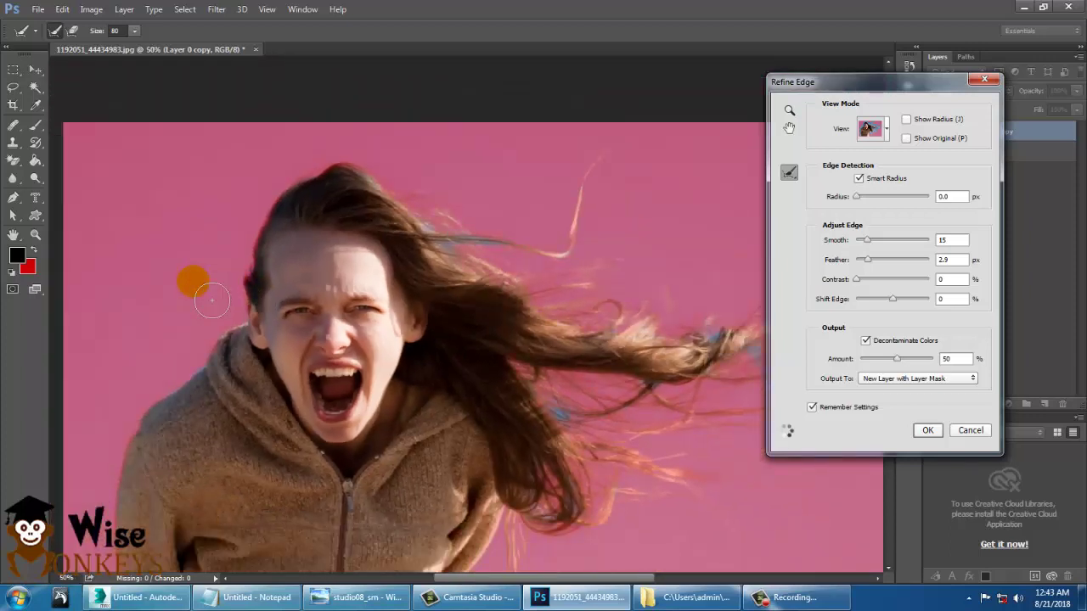
pyautogui.hotkey('ctrl', '-')
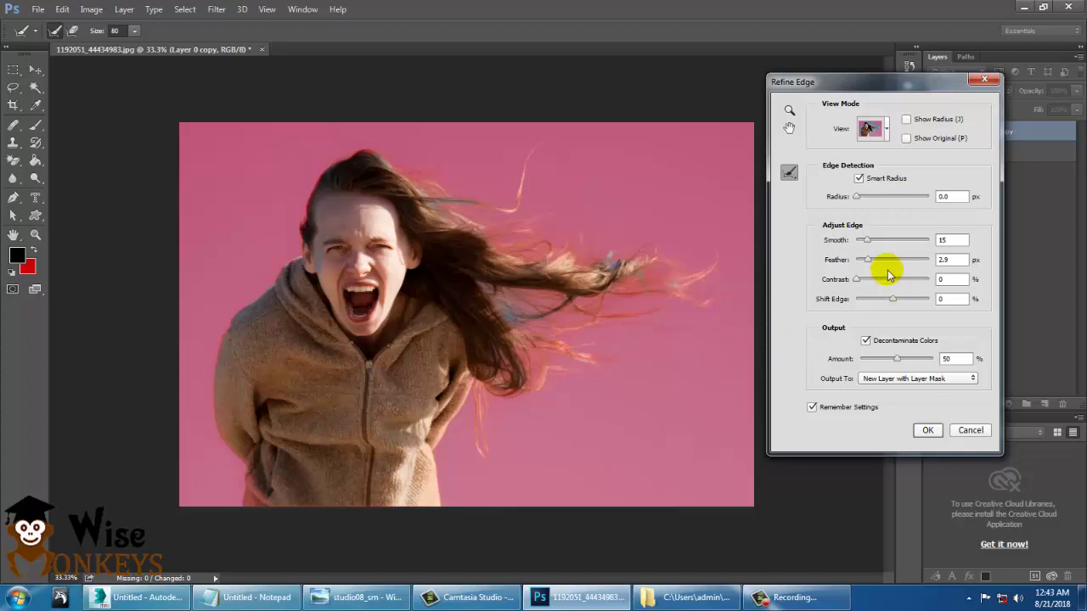
pyautogui.click(927, 431)
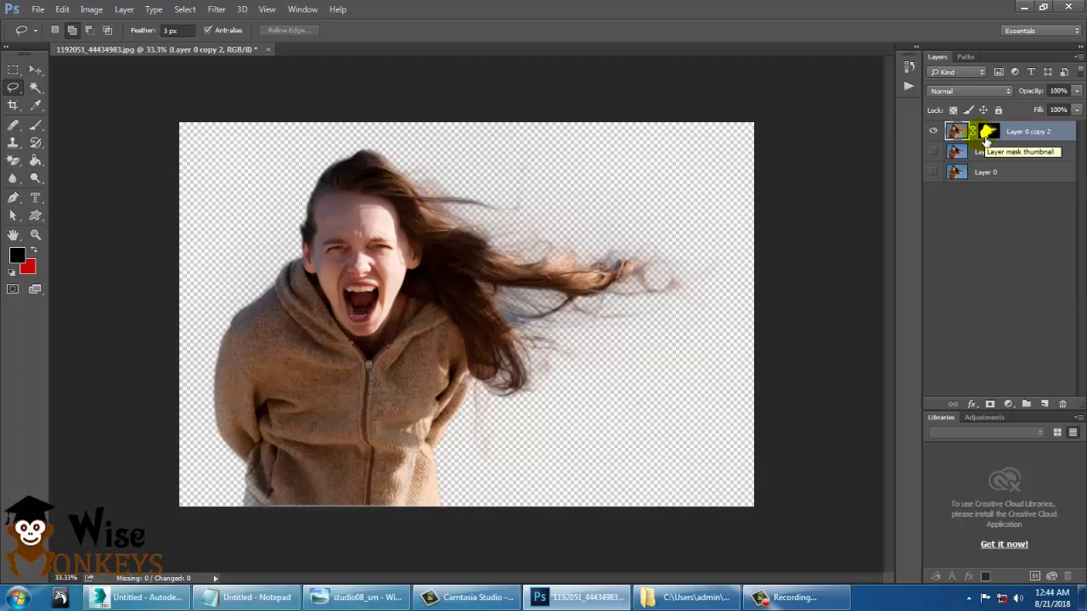
# Activate the layer mask of Layer 0 copy 2 and set up the Brush tool at size 60 with black as foreground.
pyautogui.scroll(2, 510, 246)
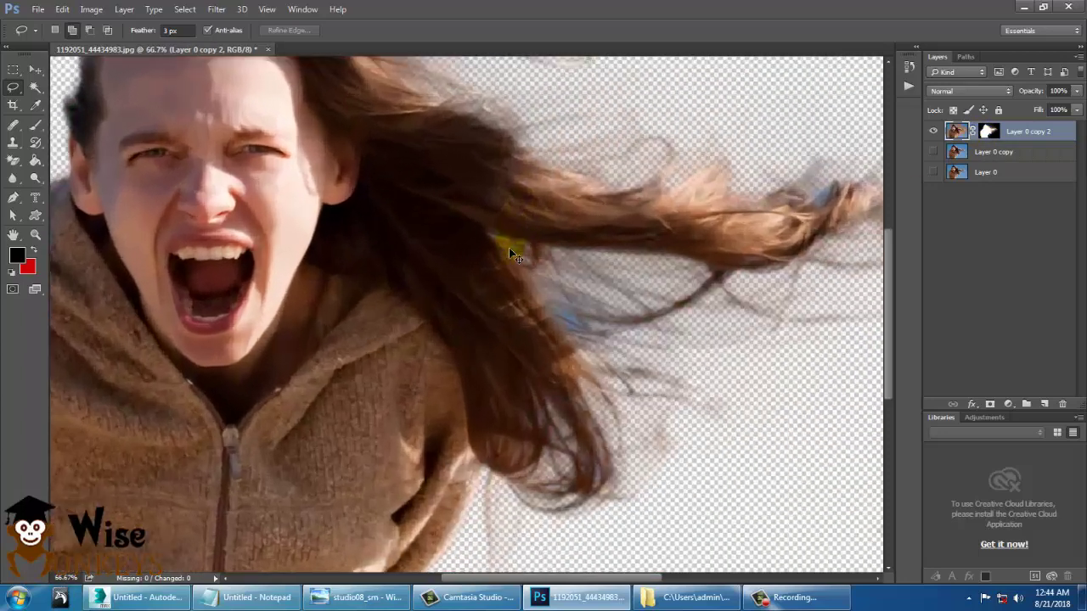
pyautogui.hotkey('ctrl', '+')
pyautogui.hotkey('ctrl', '+')
pyautogui.moveTo(631, 288); pyautogui.dragTo(284, 254)
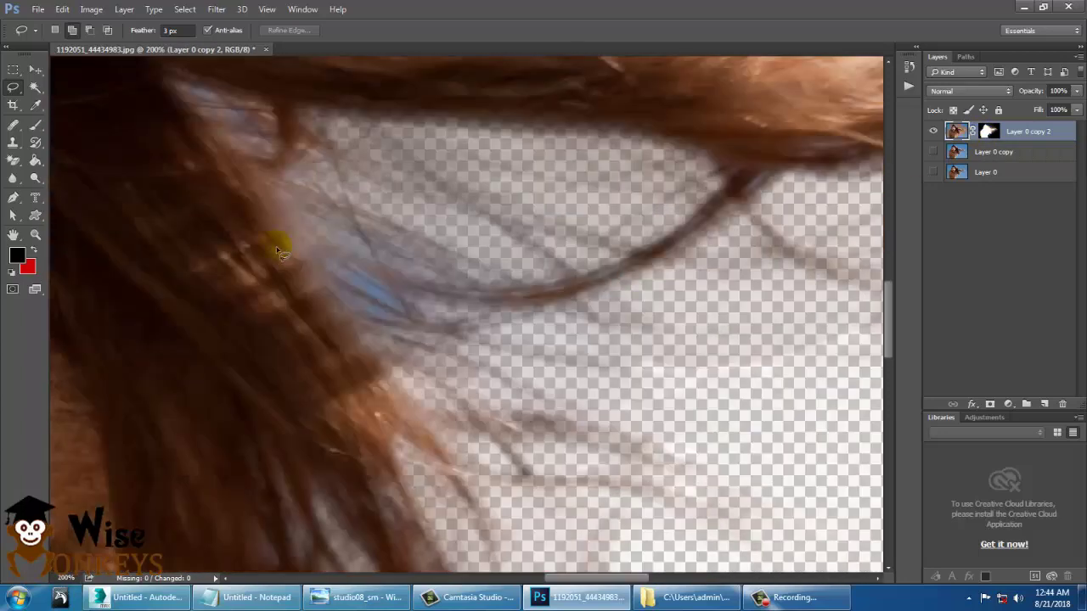
pyautogui.scroll(-2, 280, 251)
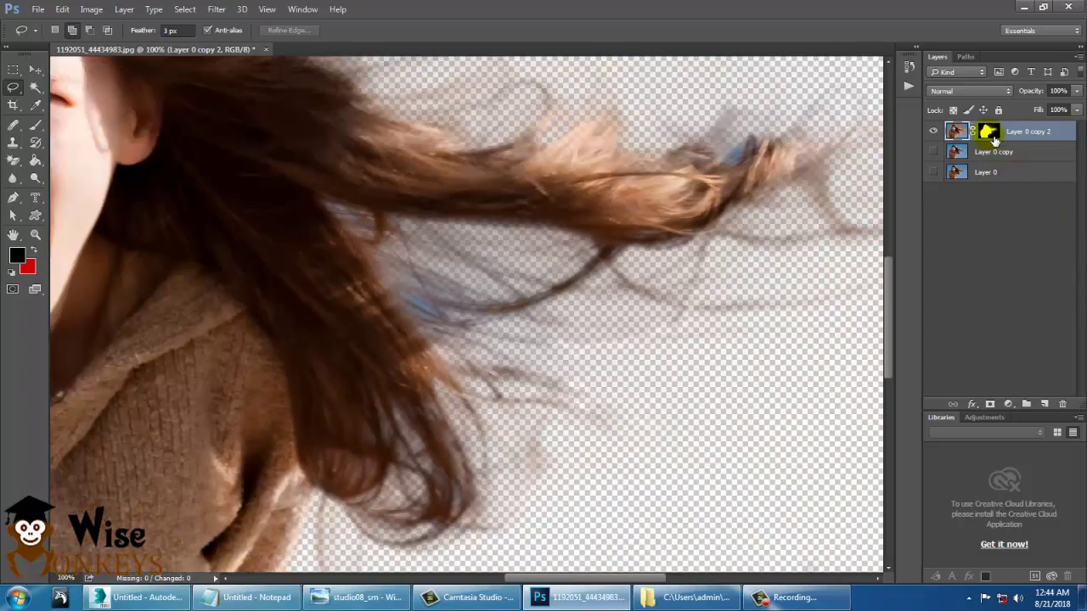
pyautogui.click(992, 132)
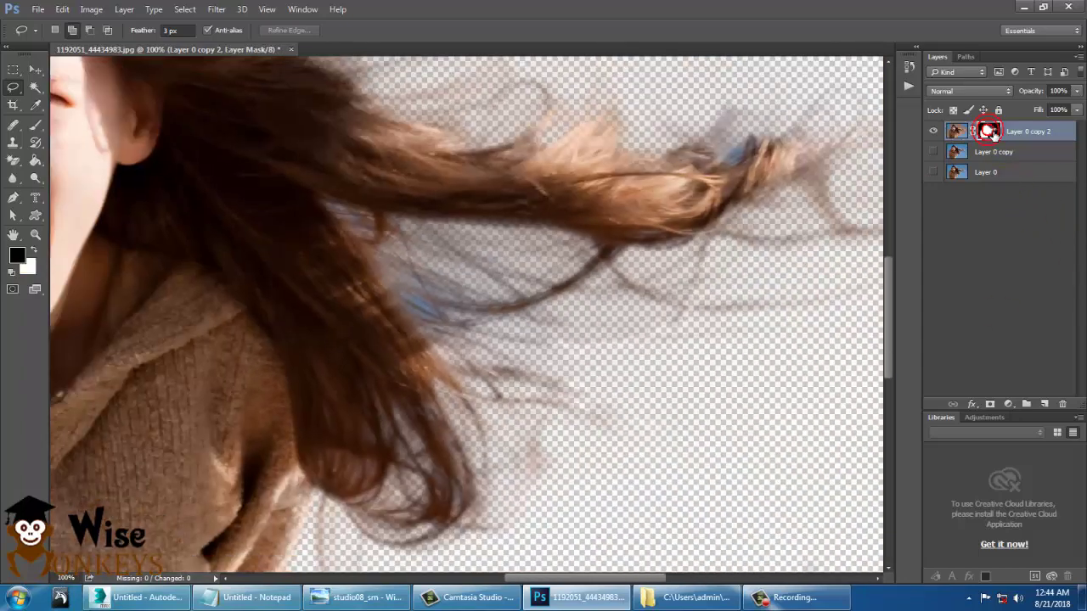
pyautogui.click(34, 125)
pyautogui.click(66, 123)
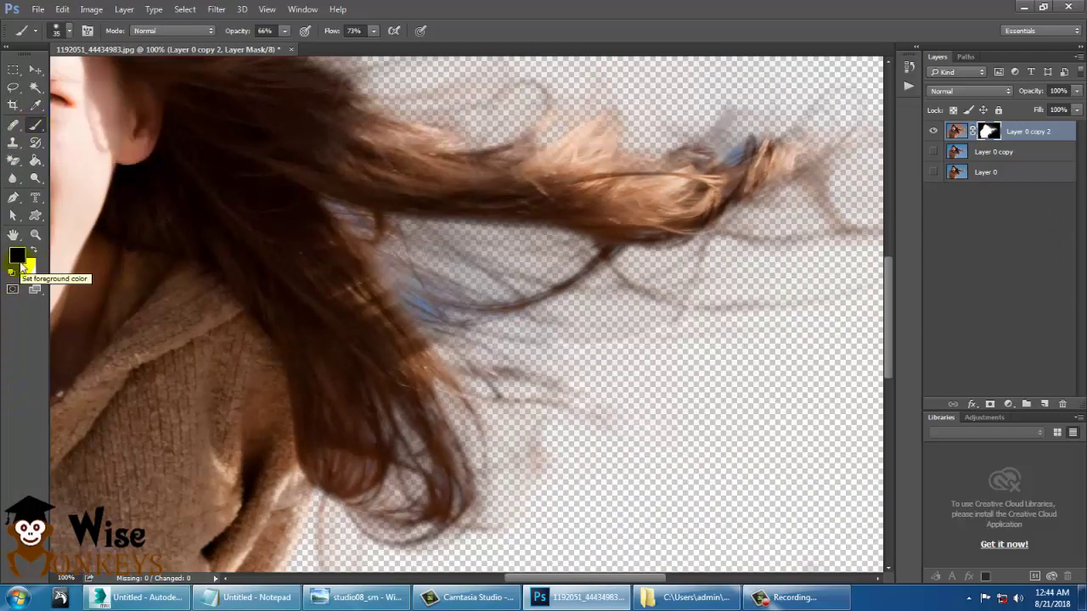
pyautogui.press(']')
pyautogui.press(']')
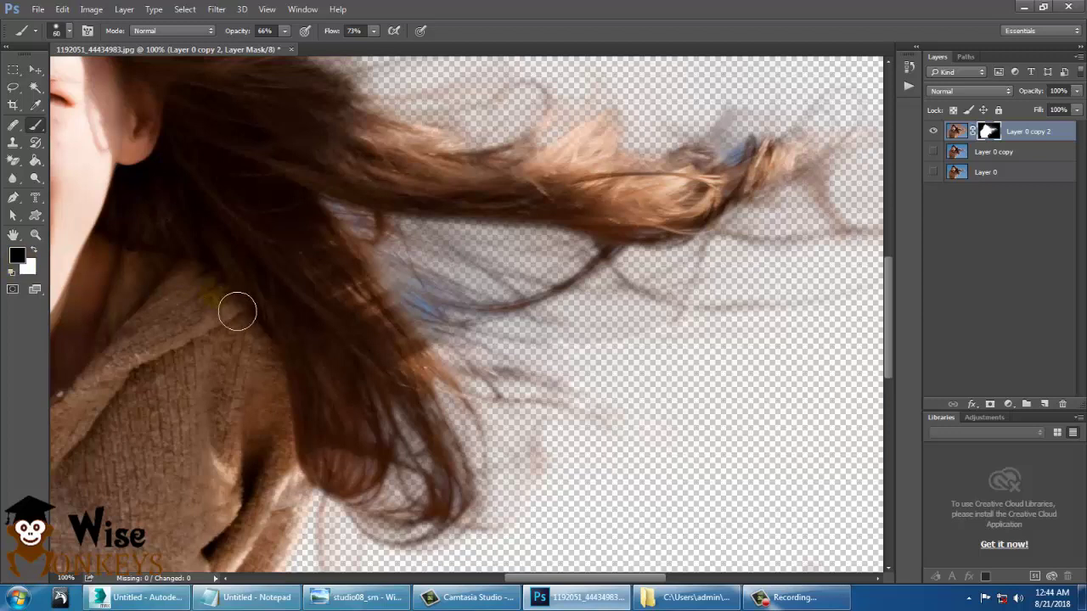
pyautogui.click(993, 132)
# Try masking out the blue patch between the two hair locks with the black brush at sizes 90 and 60, undoing each attempt.
pyautogui.moveTo(500, 325)
pyautogui.mouseDown()
pyautogui.moveTo(477, 339)
pyautogui.moveTo(475, 321)
pyautogui.moveTo(434, 285)
pyautogui.moveTo(462, 302)
pyautogui.moveTo(512, 290)
pyautogui.moveTo(568, 298)
pyautogui.moveTo(510, 330)
pyautogui.moveTo(446, 312)
pyautogui.moveTo(523, 337)
pyautogui.mouseUp()
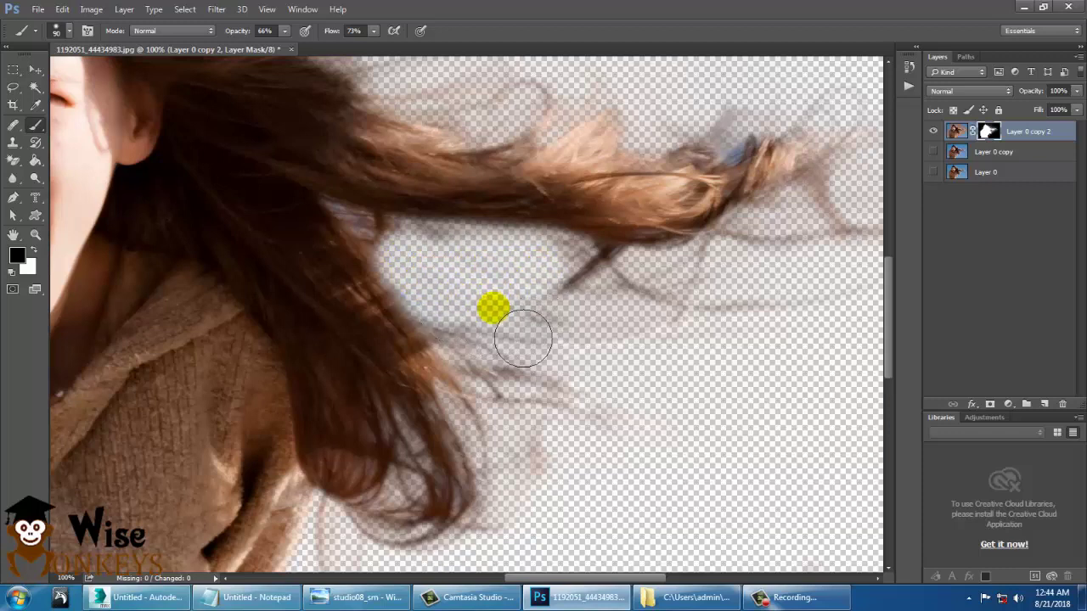
pyautogui.hotkey('ctrl', 'z')
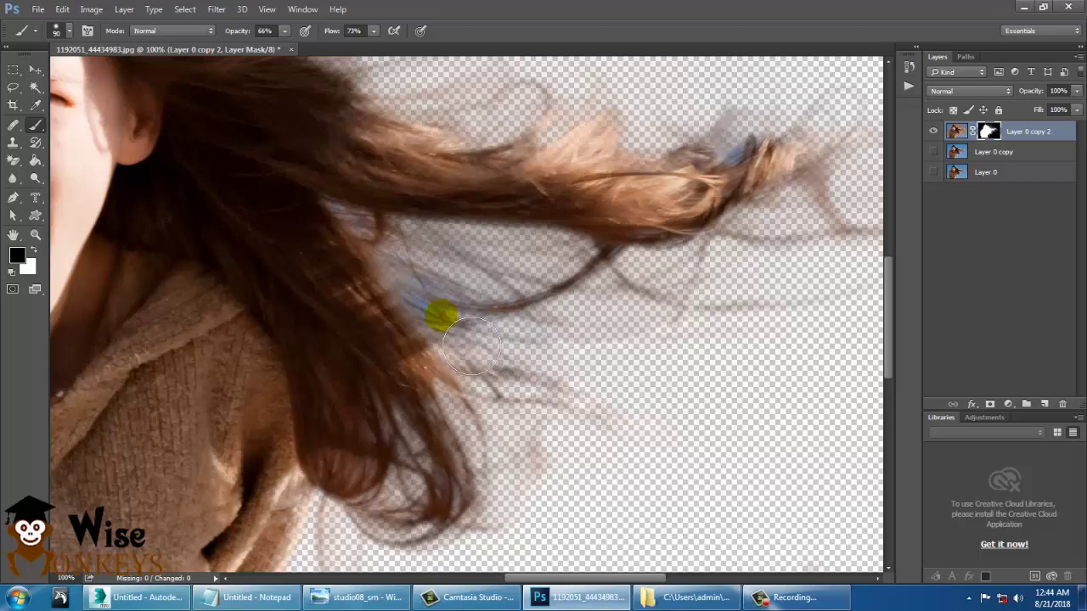
pyautogui.moveTo(472, 345)
pyautogui.mouseDown()
pyautogui.moveTo(455, 297)
pyautogui.moveTo(452, 327)
pyautogui.moveTo(428, 304)
pyautogui.moveTo(495, 328)
pyautogui.mouseUp()
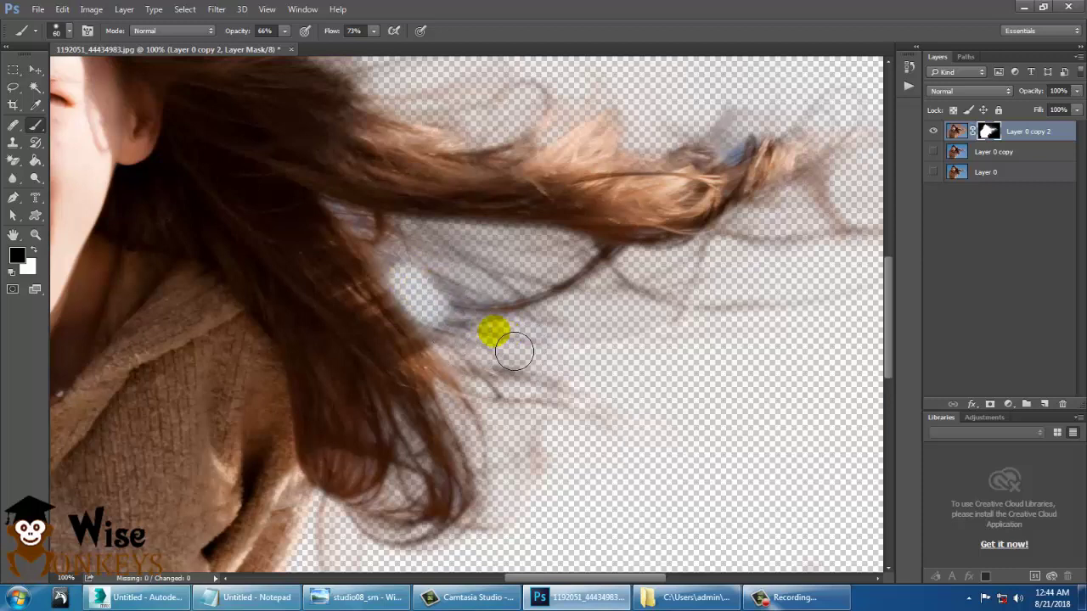
pyautogui.hotkey('ctrl', 'z')
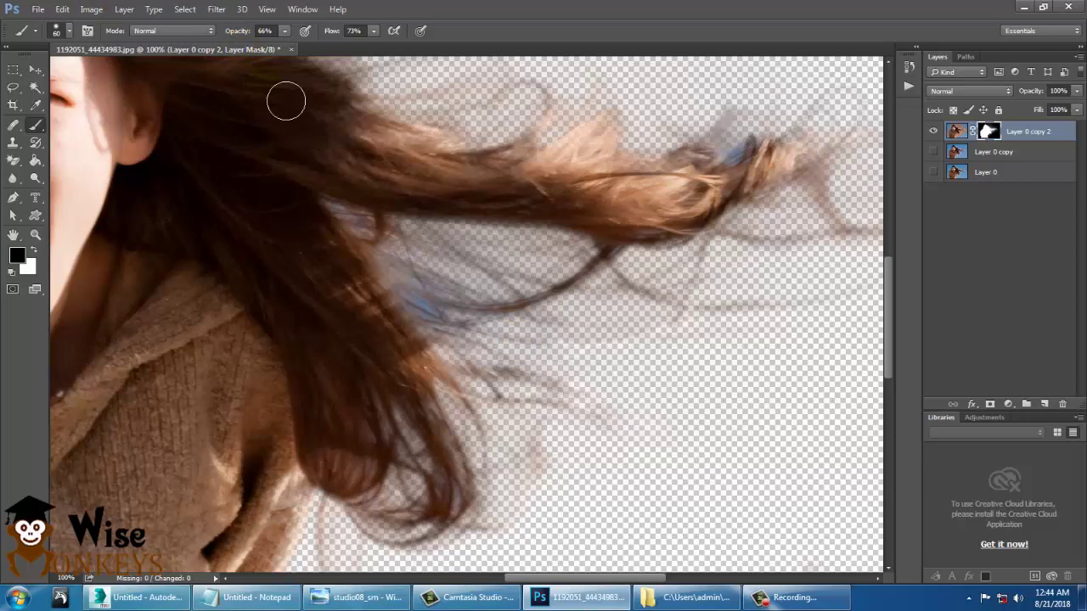
# Make white the foreground color, try restoring the fine hair above the main lock on the mask, and undo the stroke.
pyautogui.hotkey('ctrl', '-')
pyautogui.hotkey('ctrl', '-')
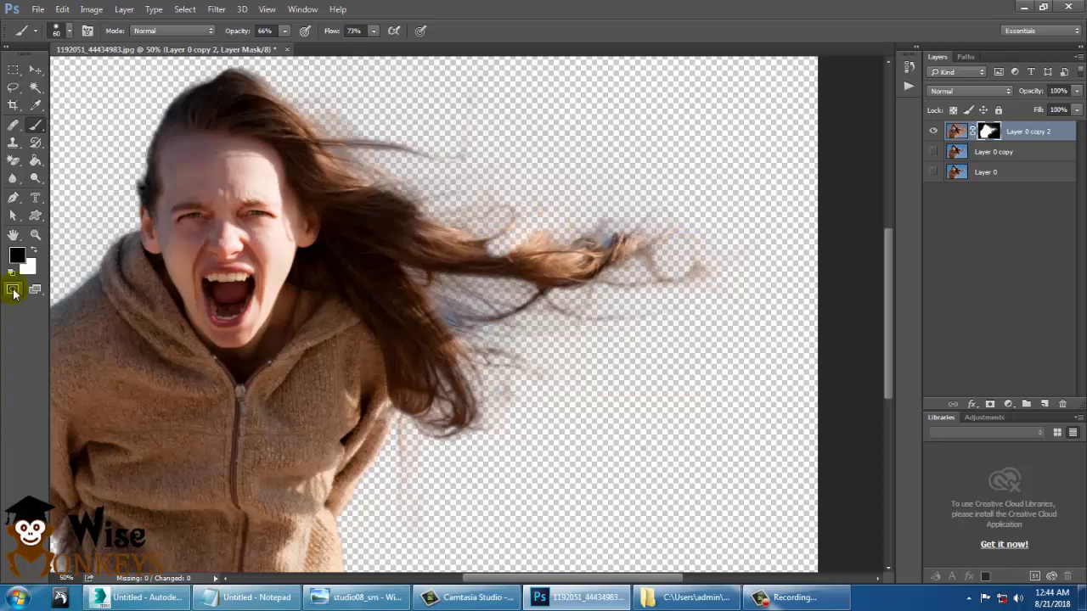
pyautogui.hotkey('ctrl', 'z')
pyautogui.click(33, 249)
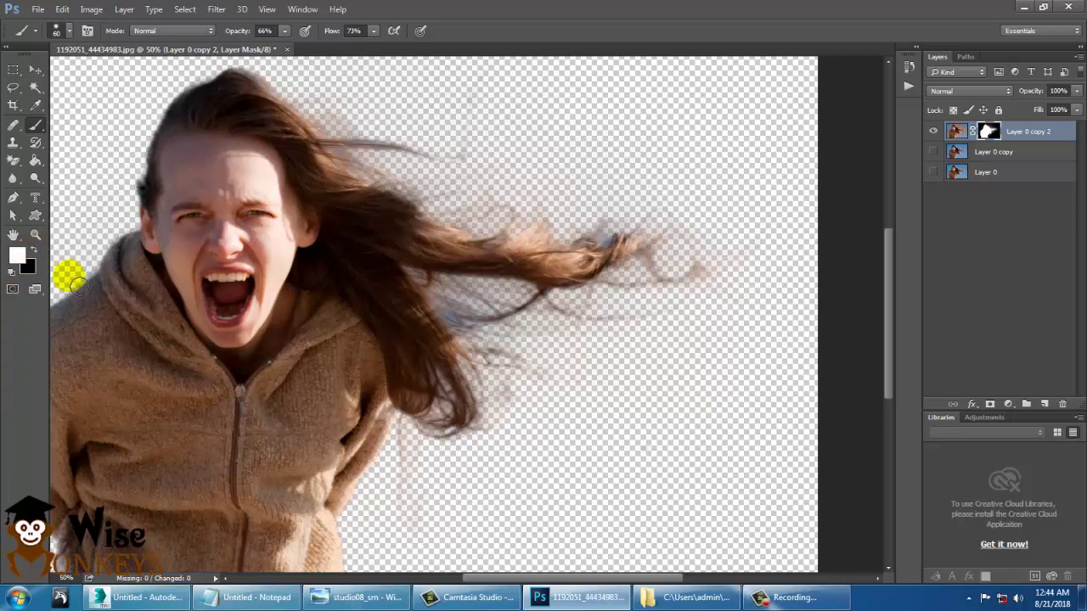
pyautogui.moveTo(471, 230)
pyautogui.mouseDown()
pyautogui.moveTo(529, 211)
pyautogui.moveTo(559, 257)
pyautogui.mouseUp()
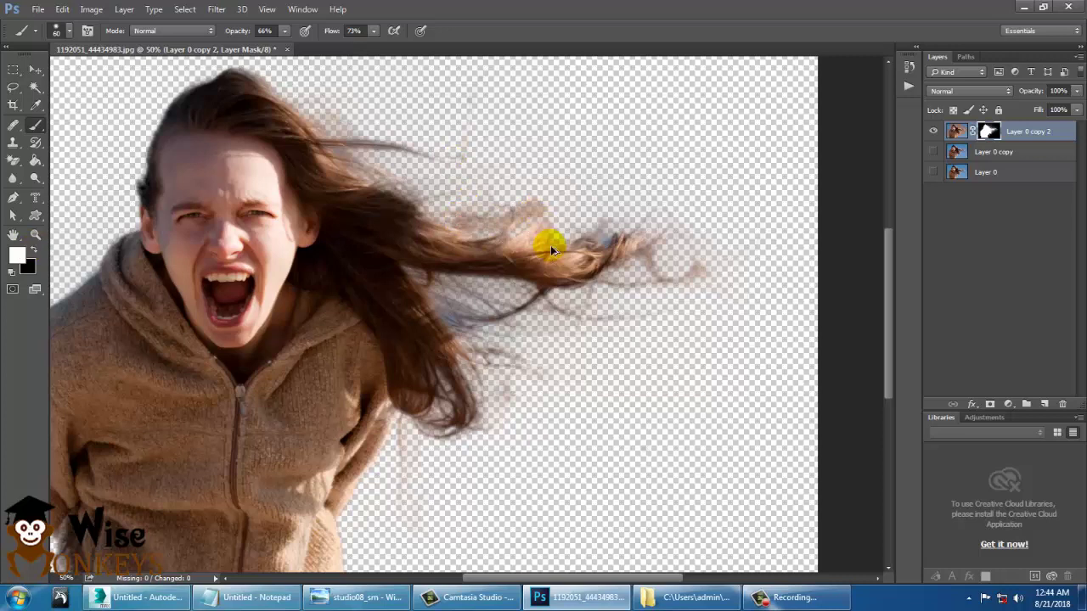
pyautogui.hotkey('ctrl', 'z')
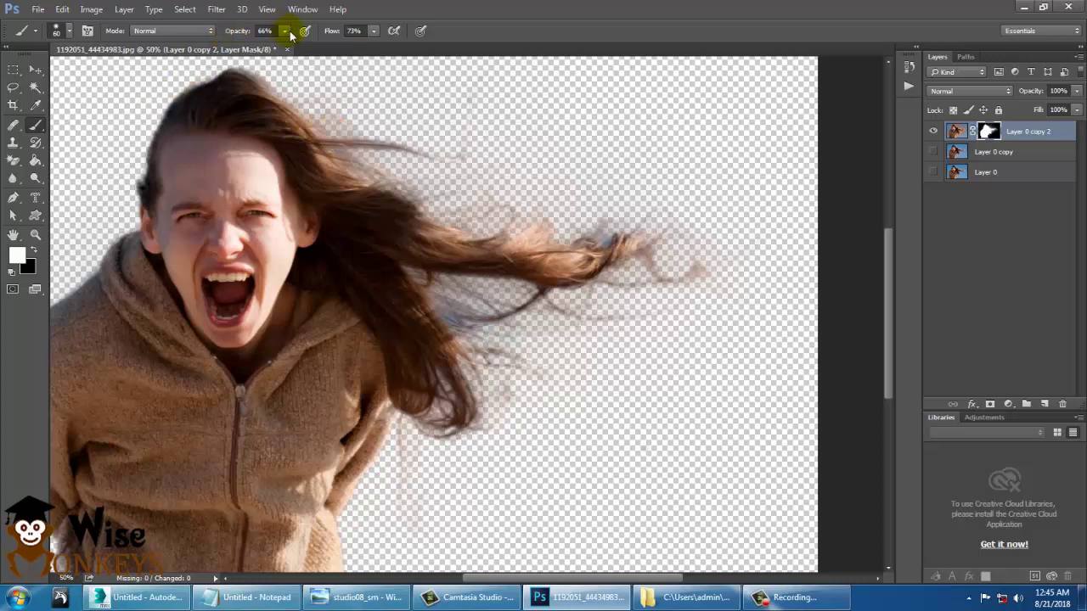
# Set the brush to 41% opacity and 40% flow, with black as the foreground color.
pyautogui.moveTo(268, 51); pyautogui.dragTo(266, 51)
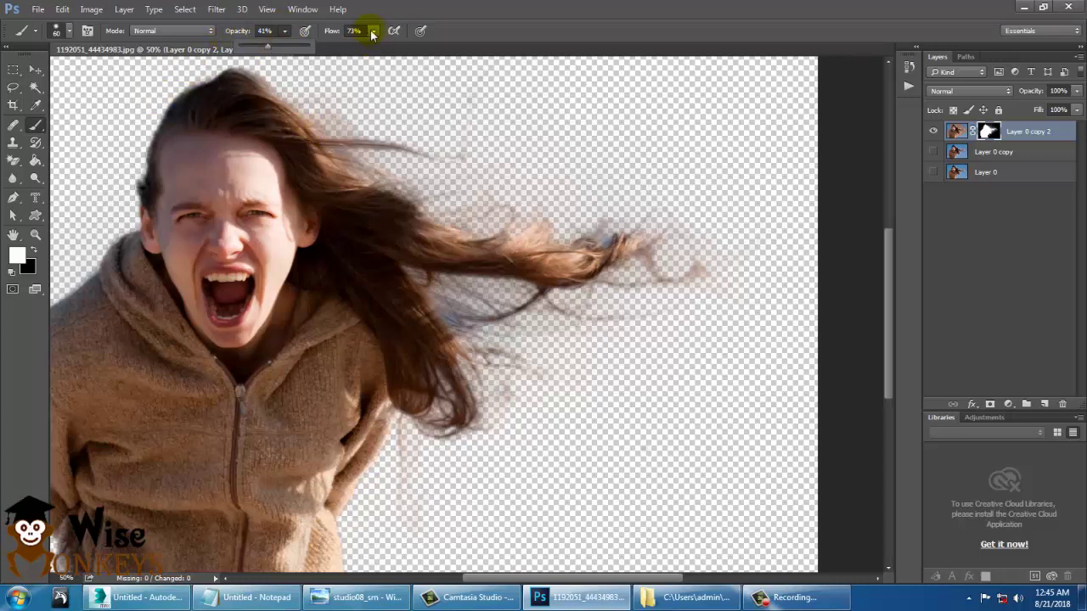
pyautogui.click(373, 30)
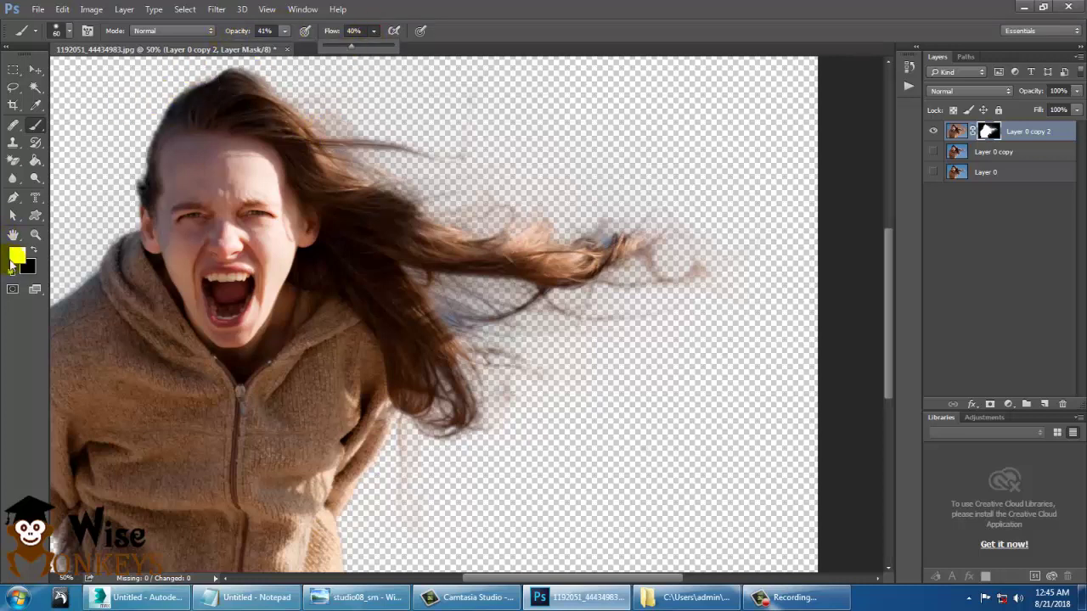
pyautogui.click(34, 249)
# Fade the haze around the loose hair tips and the empty area below on the mask with a size 200 black brush.
pyautogui.press(']')
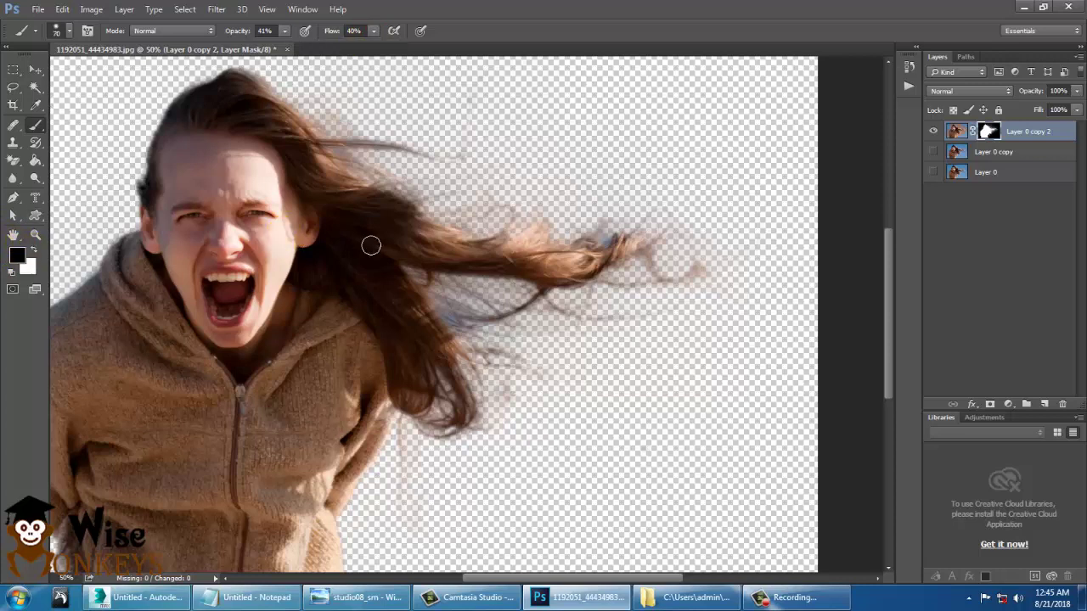
pyautogui.press(']')
pyautogui.press(']')
pyautogui.press(']')
pyautogui.press(']')
pyautogui.press(']')
pyautogui.moveTo(482, 221)
pyautogui.mouseDown()
pyautogui.moveTo(646, 221)
pyautogui.moveTo(639, 247)
pyautogui.moveTo(615, 252)
pyautogui.moveTo(671, 266)
pyautogui.mouseUp()
pyautogui.moveTo(562, 394); pyautogui.dragTo(576, 421)
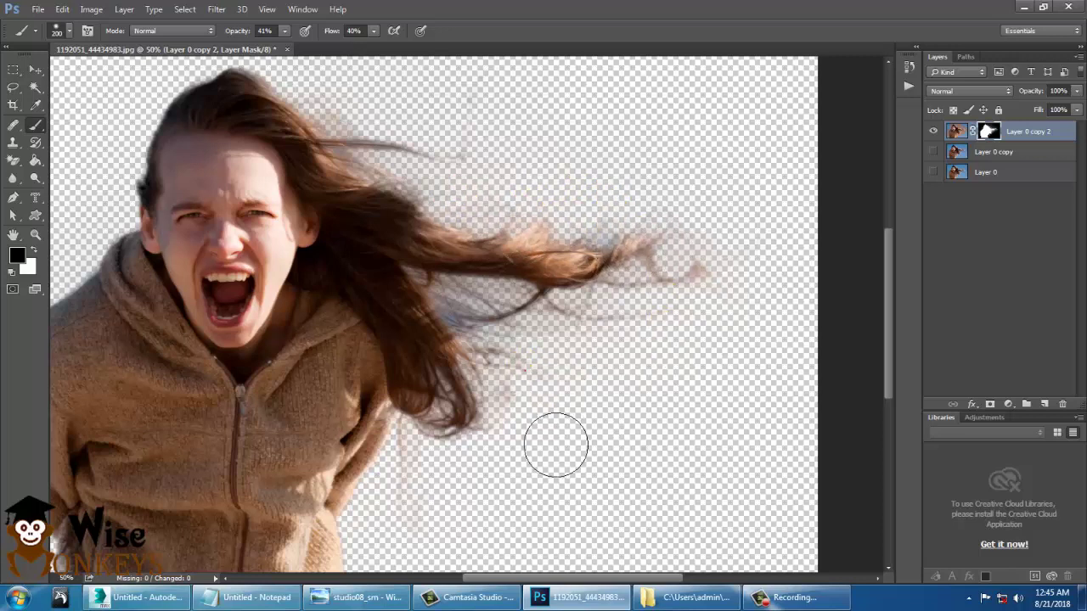
pyautogui.click(516, 519)
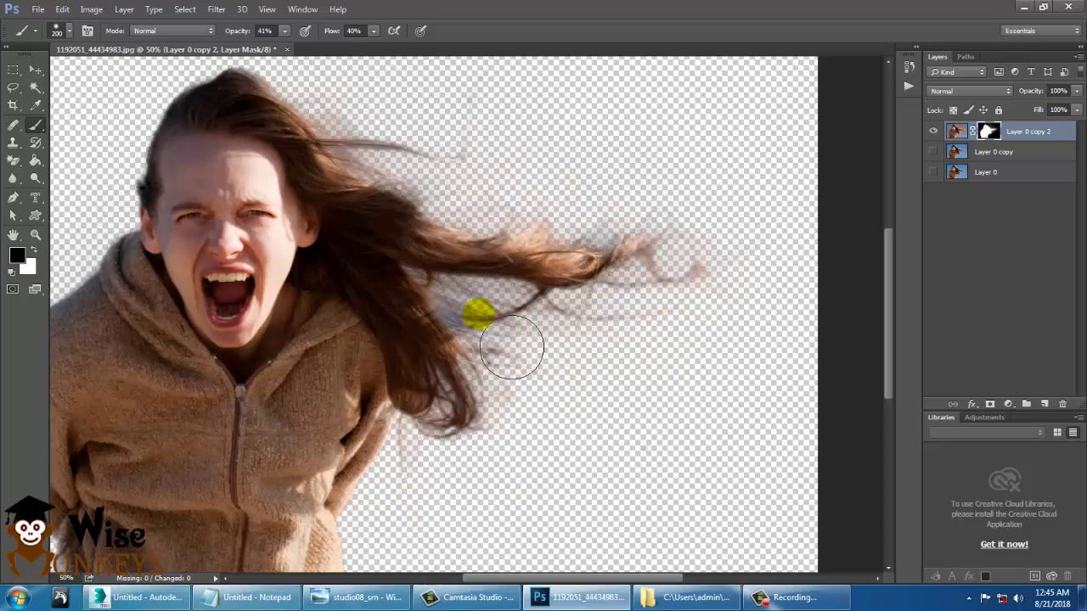
# Fade the blue patch between the two hair locks and the wisps below it, using the black brush at sizes 100 and 150.
pyautogui.press('[')
pyautogui.press('[')
pyautogui.press('[')
pyautogui.press('[')
pyautogui.press('[')
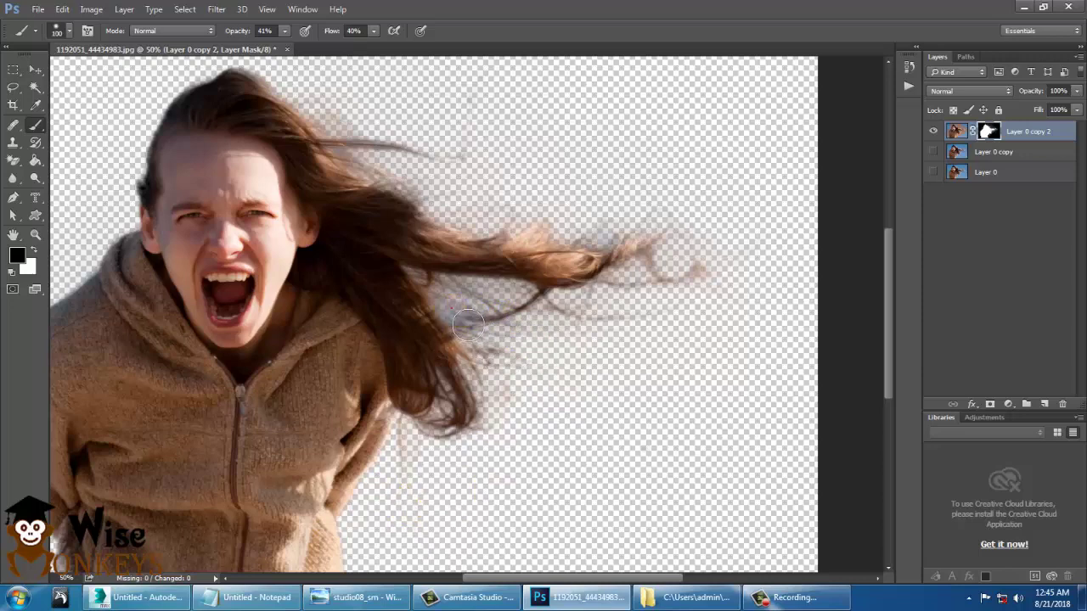
pyautogui.moveTo(477, 332); pyautogui.dragTo(514, 380)
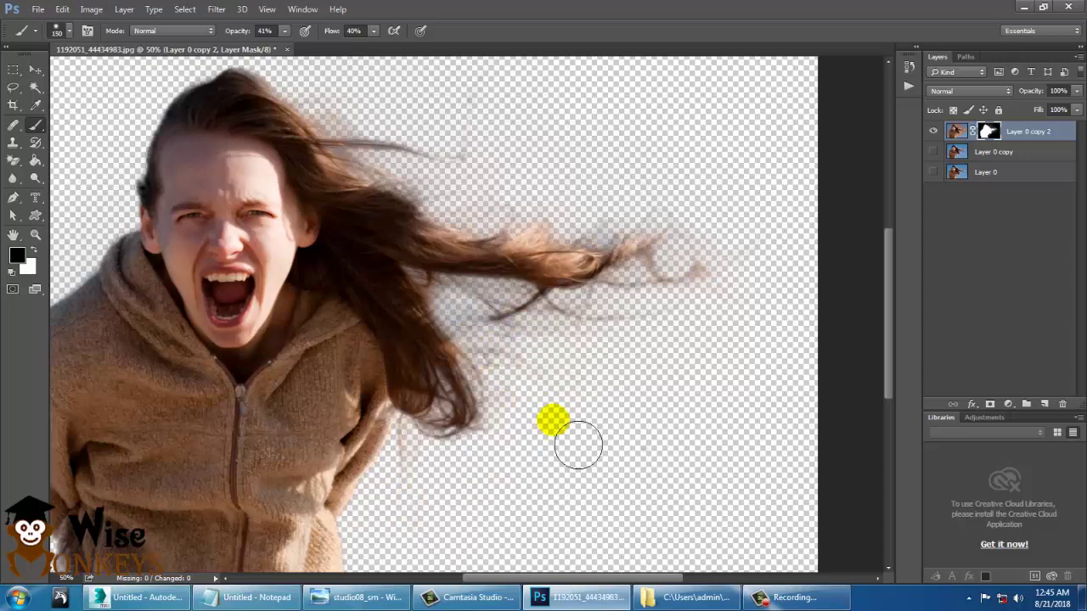
pyautogui.click(499, 374)
# Restore the woman's head, face and hoodie to full opacity by painting the mask with the size 150 white brush.
pyautogui.press('space')
pyautogui.moveTo(414, 132); pyautogui.dragTo(564, 207)
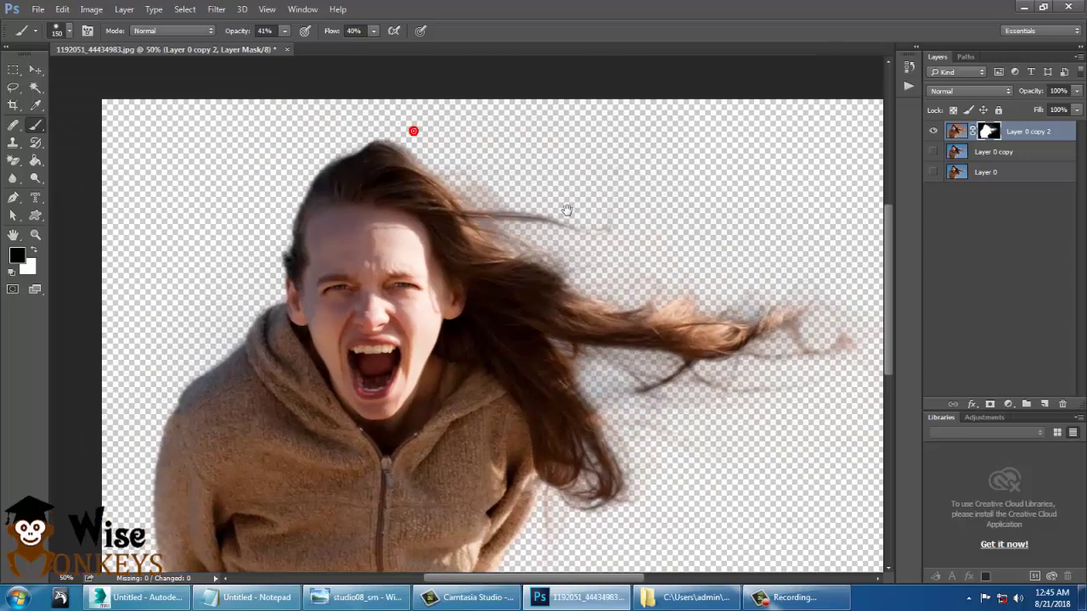
pyautogui.press('space')
pyautogui.moveTo(229, 247); pyautogui.dragTo(258, 206)
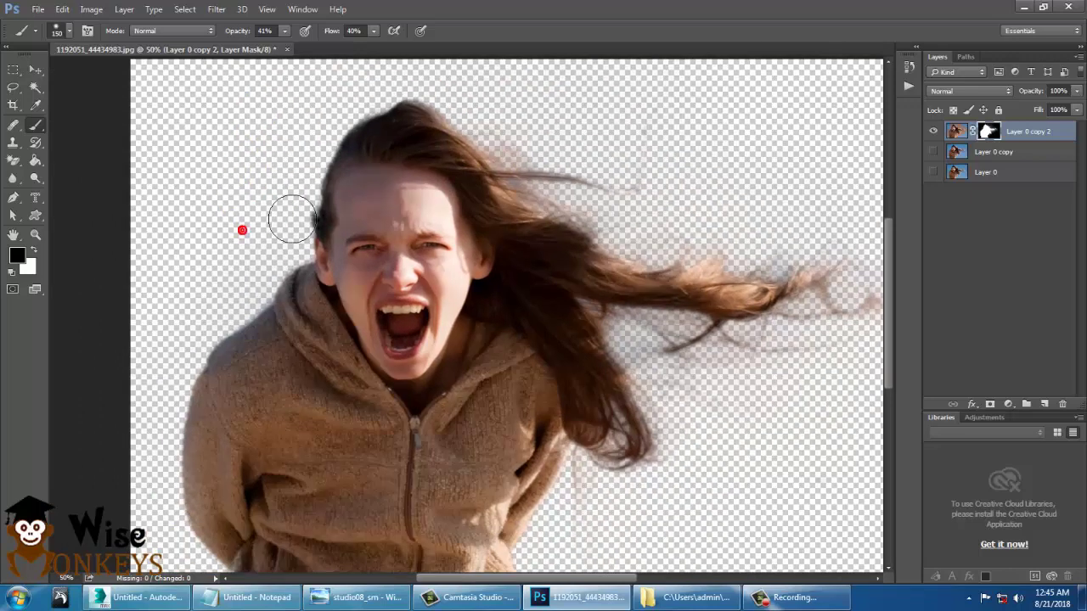
pyautogui.click(33, 252)
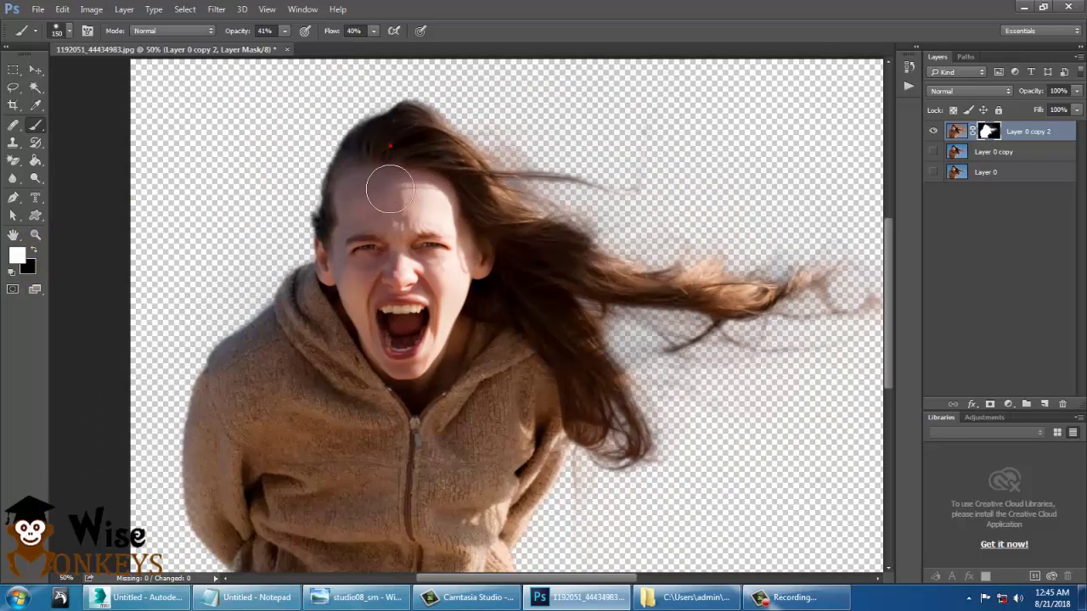
pyautogui.moveTo(347, 187)
pyautogui.mouseDown()
pyautogui.moveTo(369, 206)
pyautogui.moveTo(369, 229)
pyautogui.moveTo(344, 218)
pyautogui.moveTo(364, 225)
pyautogui.moveTo(384, 160)
pyautogui.mouseUp()
pyautogui.moveTo(297, 312)
pyautogui.mouseDown()
pyautogui.moveTo(328, 338)
pyautogui.moveTo(248, 419)
pyautogui.mouseUp()
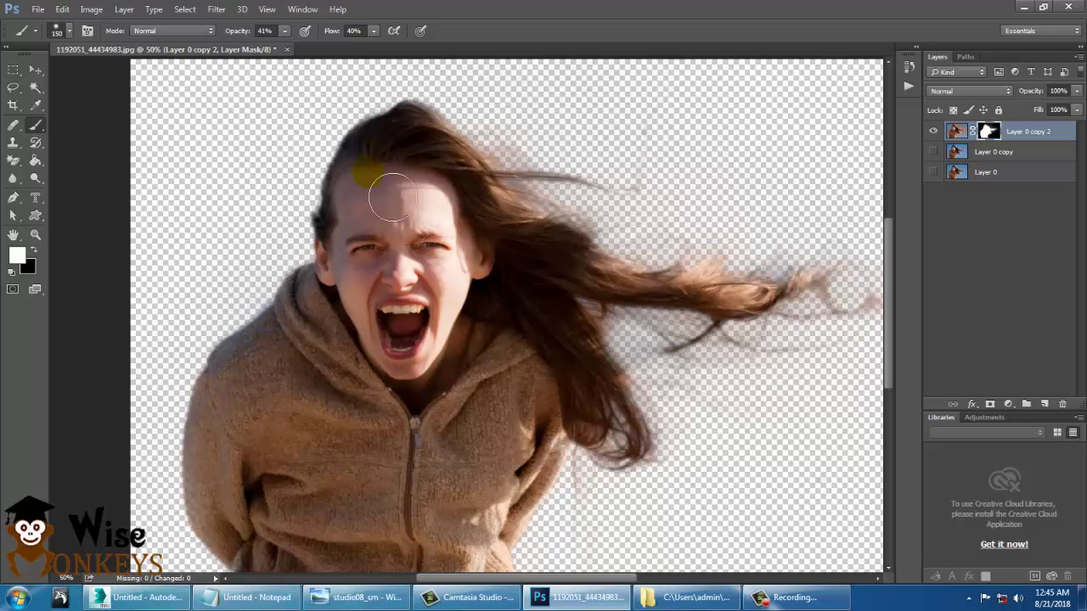
pyautogui.moveTo(374, 240)
pyautogui.mouseDown()
pyautogui.moveTo(368, 265)
pyautogui.moveTo(426, 263)
pyautogui.moveTo(464, 298)
pyautogui.mouseUp()
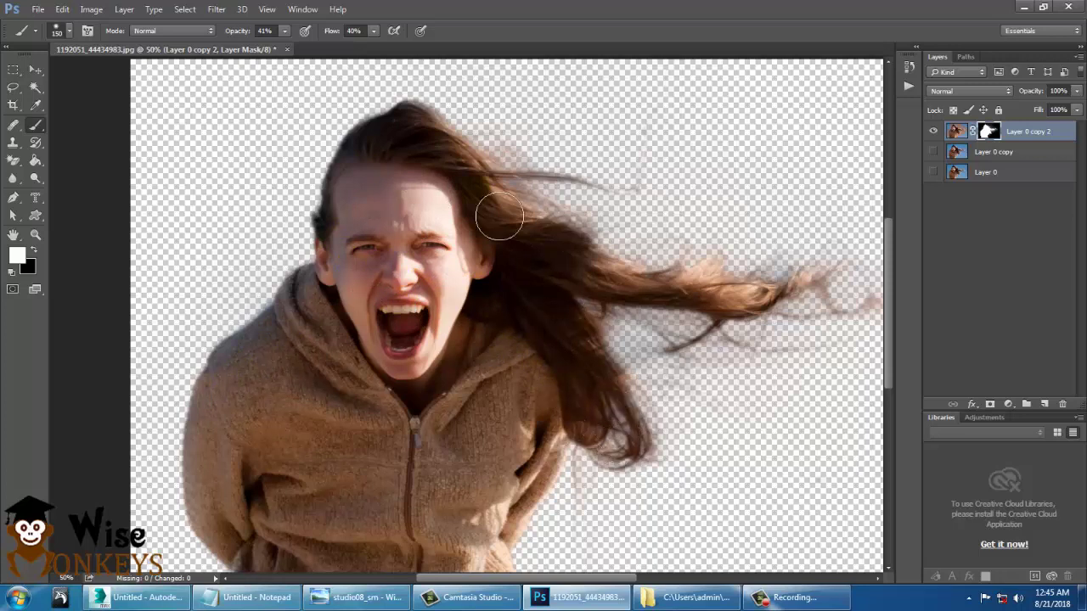
pyautogui.click(288, 165)
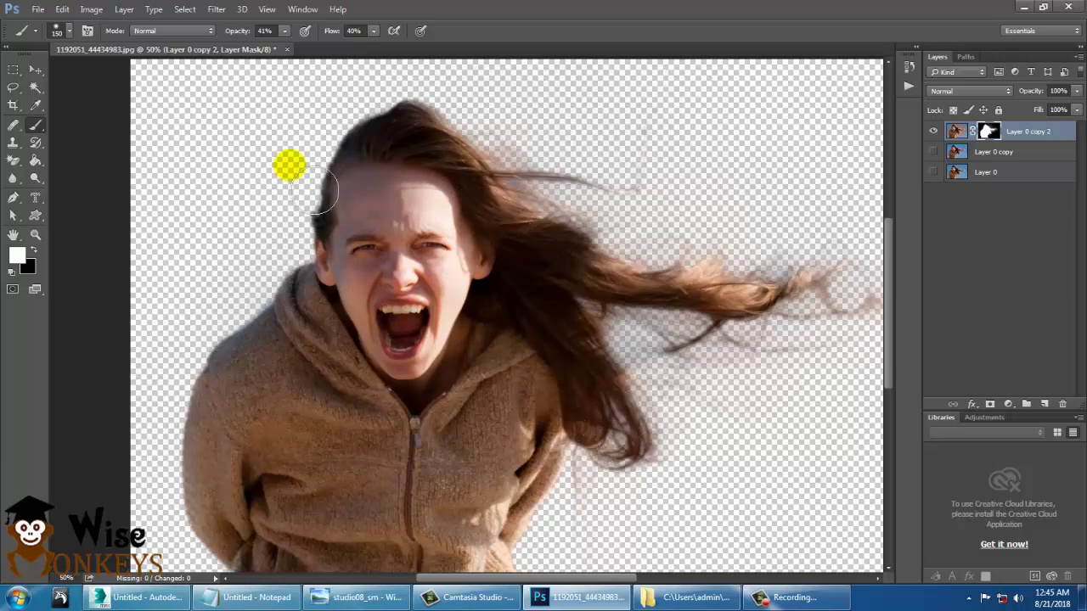
# Fade the remaining haze above the upper hair strands and below the main lock on the mask with the black brush.
pyautogui.click(34, 252)
pyautogui.moveTo(664, 159)
pyautogui.mouseDown()
pyautogui.moveTo(570, 171)
pyautogui.moveTo(533, 163)
pyautogui.mouseUp()
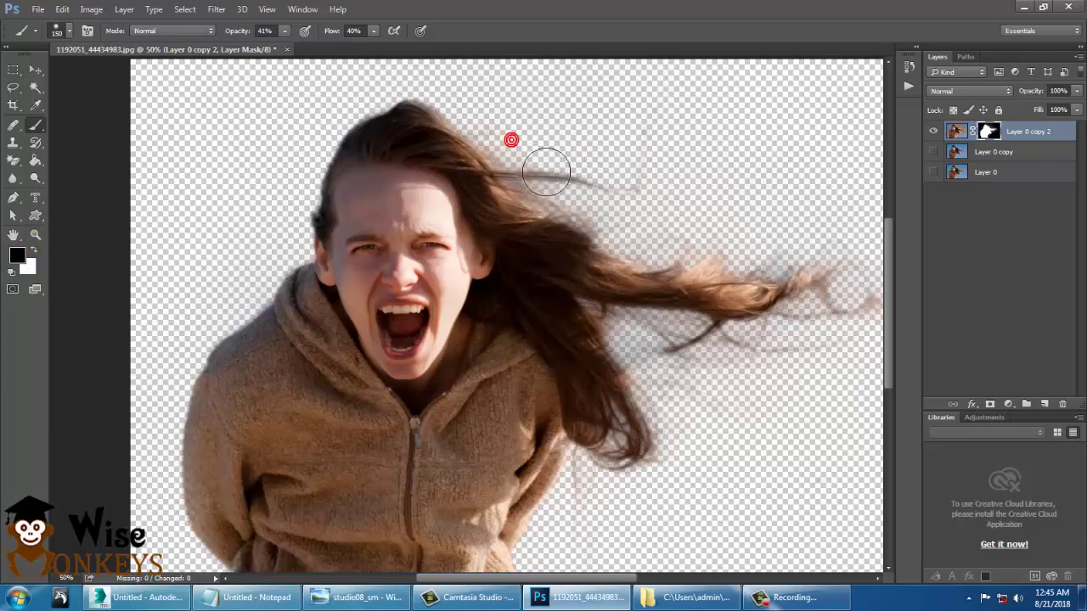
pyautogui.click(620, 173)
pyautogui.click(748, 194)
pyautogui.hotkey('ctrl', '-')
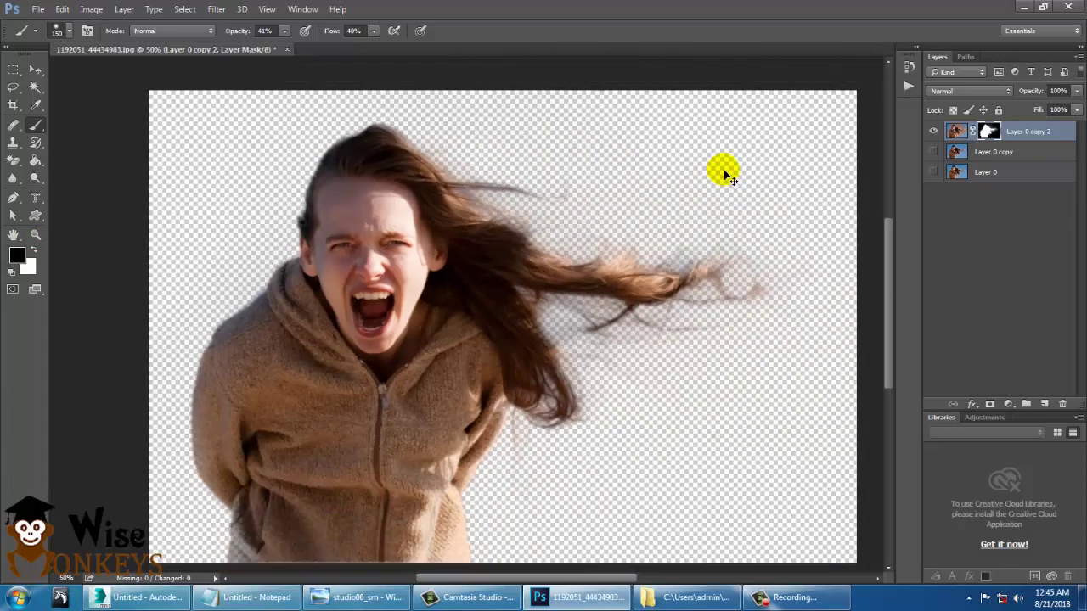
pyautogui.moveTo(646, 337)
pyautogui.mouseDown()
pyautogui.moveTo(620, 403)
pyautogui.moveTo(649, 444)
pyautogui.moveTo(700, 465)
pyautogui.mouseUp()
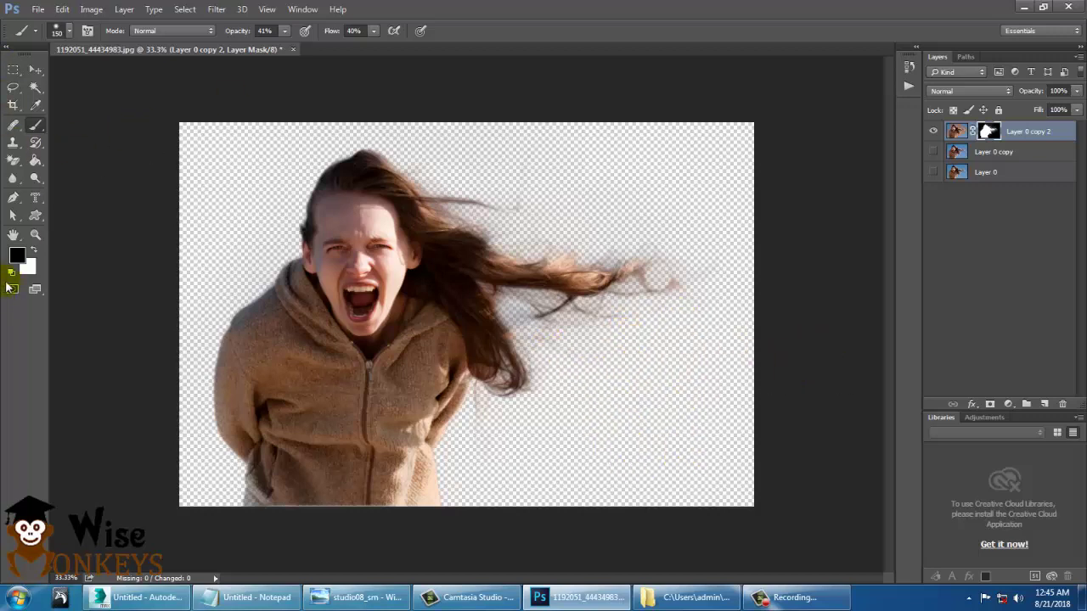
# Try restoring the fine hair below the main lock with the white brush, and undo the stroke.
pyautogui.click(34, 250)
pyautogui.moveTo(538, 344)
pyautogui.mouseDown()
pyautogui.moveTo(518, 327)
pyautogui.moveTo(530, 338)
pyautogui.moveTo(517, 335)
pyautogui.moveTo(573, 325)
pyautogui.moveTo(585, 338)
pyautogui.moveTo(494, 305)
pyautogui.moveTo(509, 326)
pyautogui.moveTo(529, 324)
pyautogui.moveTo(576, 378)
pyautogui.moveTo(648, 394)
pyautogui.mouseUp()
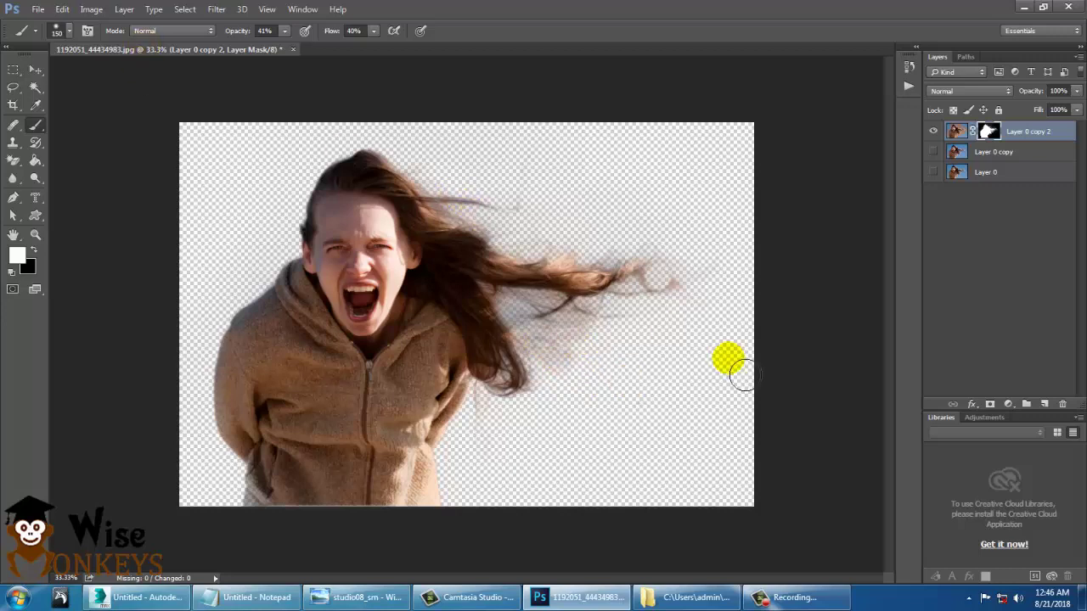
pyautogui.hotkey('ctrl', 'z')
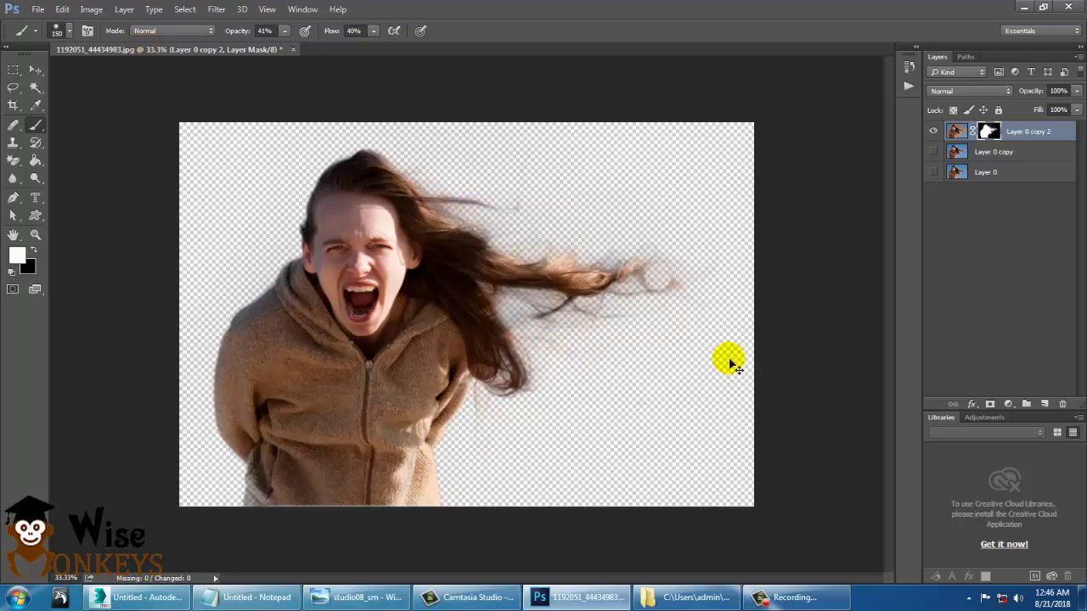
# Add a new layer filled with dark gray #121212 and place it directly below Layer 0 copy 2.
pyautogui.click(1044, 405)
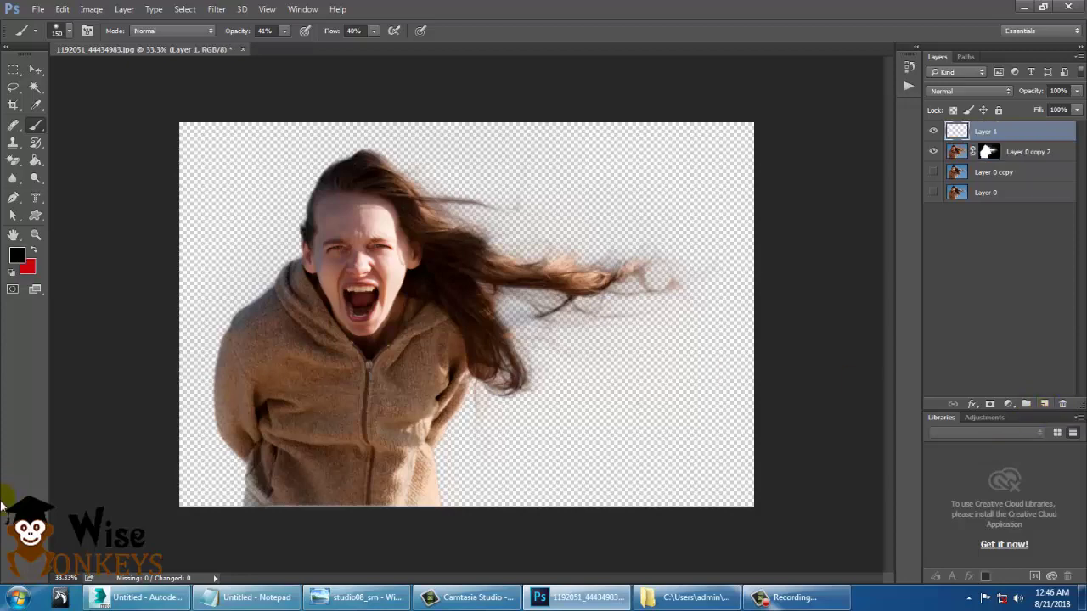
pyautogui.click(17, 255)
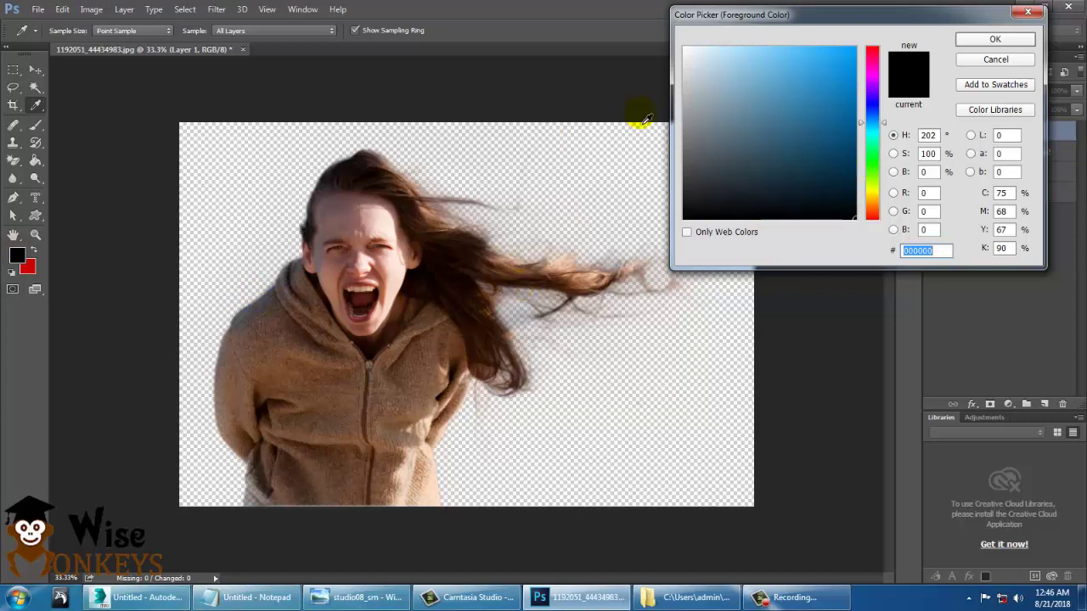
pyautogui.moveTo(691, 104)
pyautogui.mouseDown()
pyautogui.moveTo(672, 196)
pyautogui.moveTo(679, 41)
pyautogui.moveTo(684, 203)
pyautogui.mouseUp()
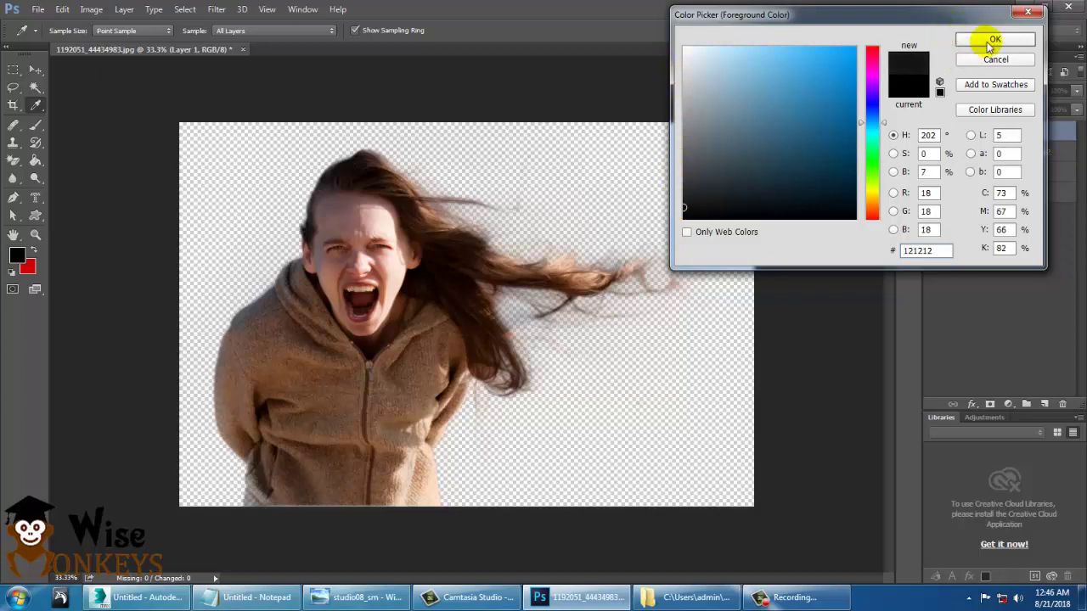
pyautogui.click(992, 39)
pyautogui.hotkey('alt', 'BackSpace')
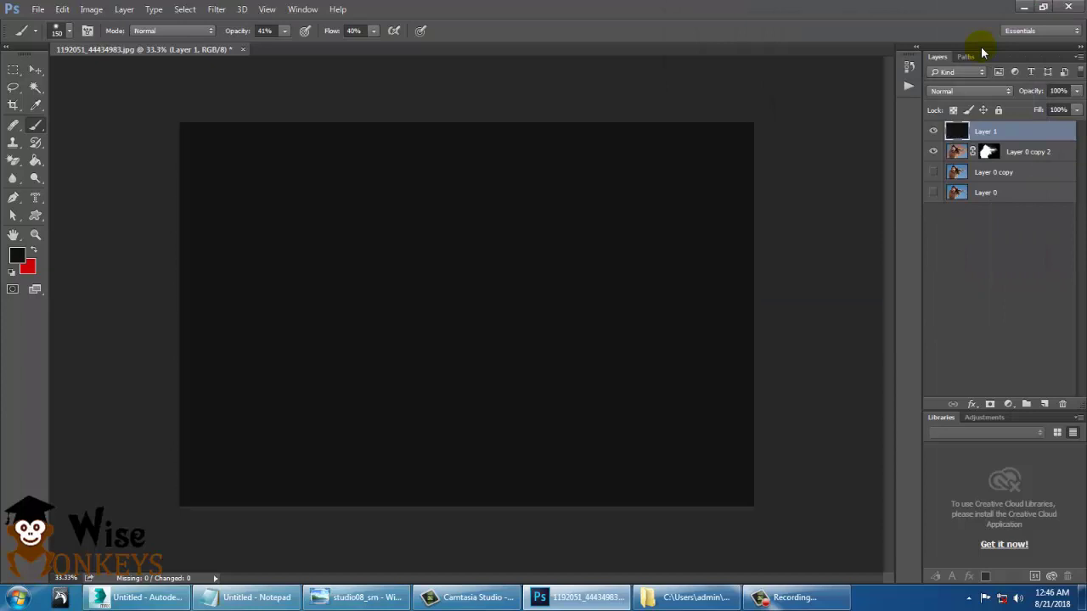
pyautogui.moveTo(989, 136); pyautogui.dragTo(995, 169)
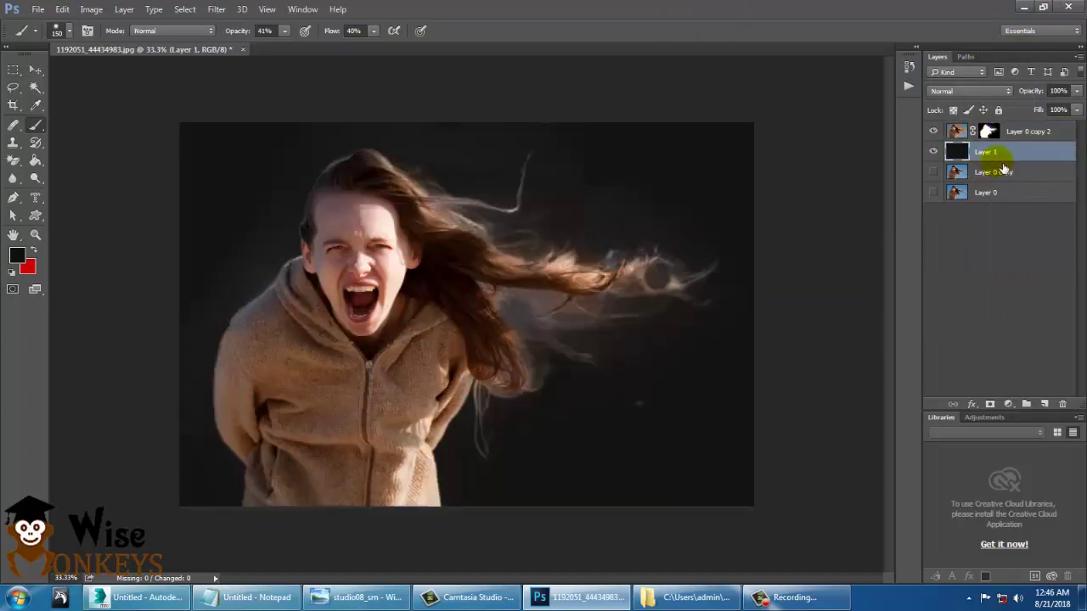
# Refill the background layer, Layer 1, with pure black.
pyautogui.hotkey('ctrl', '+')
pyautogui.hotkey('ctrl', '+')
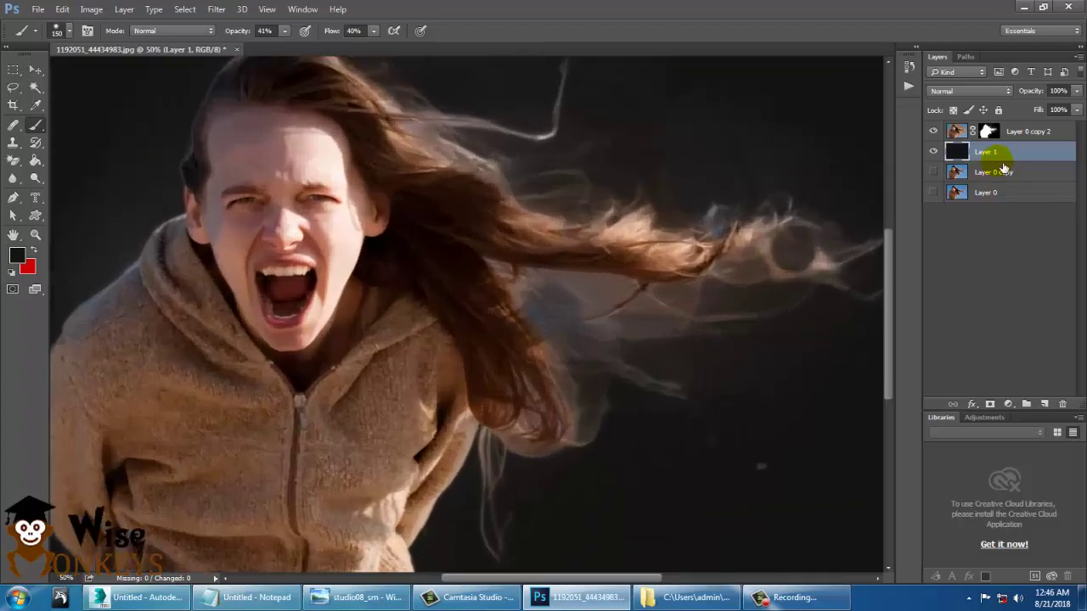
pyautogui.hotkey('ctrl', '-')
pyautogui.hotkey('ctrl', '-')
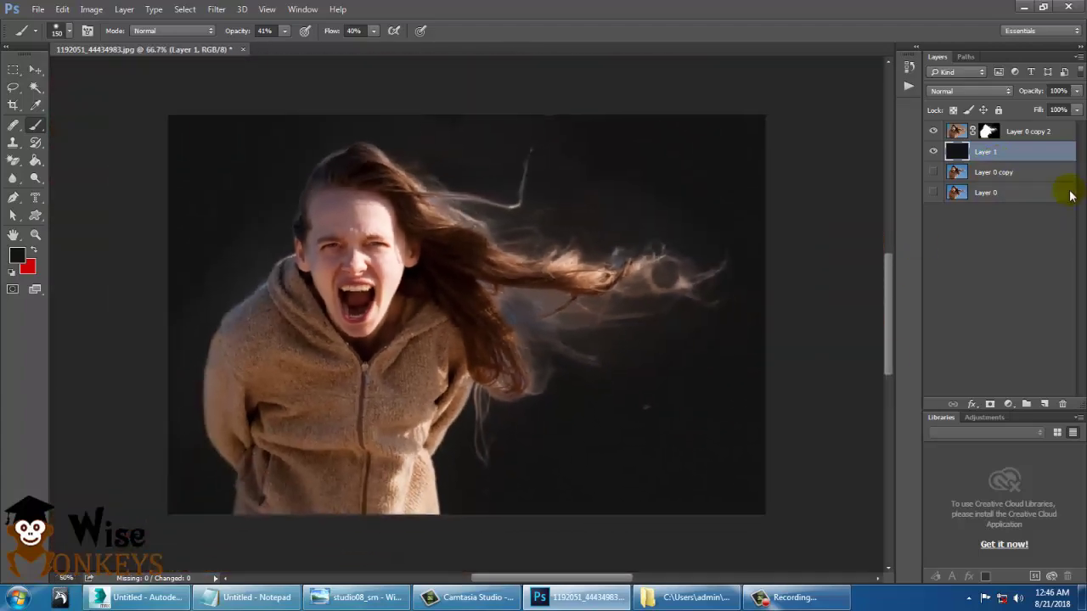
pyautogui.click(17, 259)
pyautogui.moveTo(740, 213); pyautogui.dragTo(855, 220)
pyautogui.click(994, 40)
pyautogui.hotkey('alt', 'BackSpace')
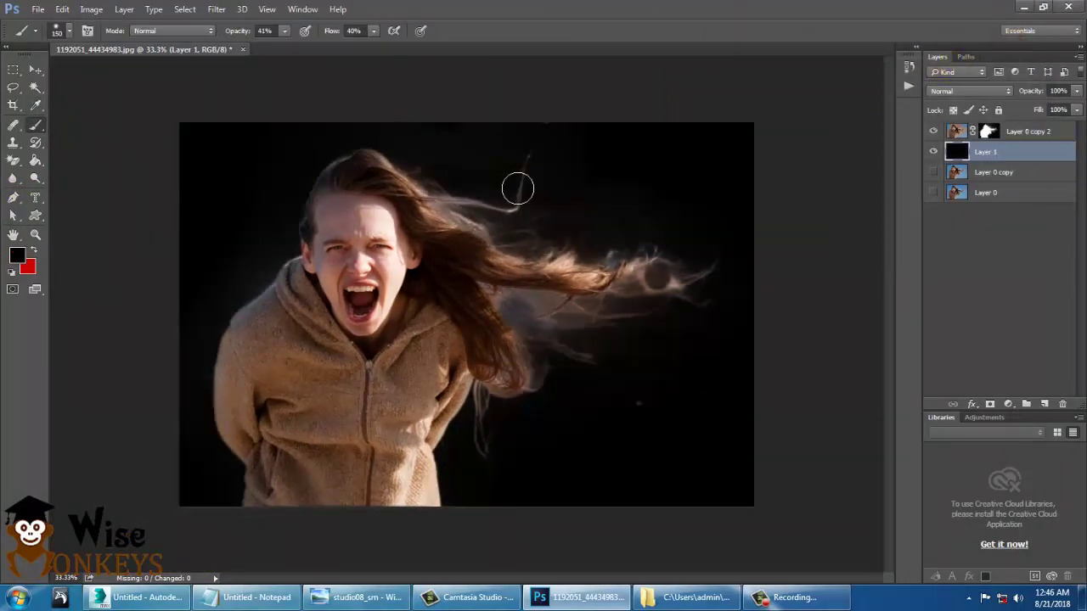
# Activate the mask of Layer 0 copy 2 and set the brush to black at 22% opacity and 21% flow.
pyautogui.hotkey('ctrl', '+')
pyautogui.hotkey('ctrl', '+')
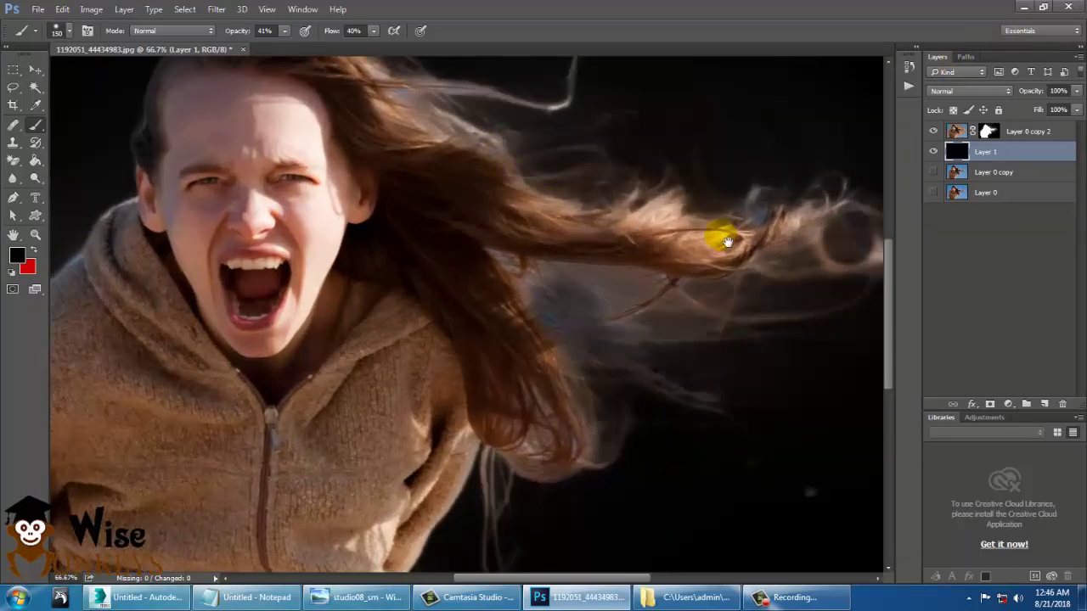
pyautogui.moveTo(726, 242); pyautogui.dragTo(597, 274)
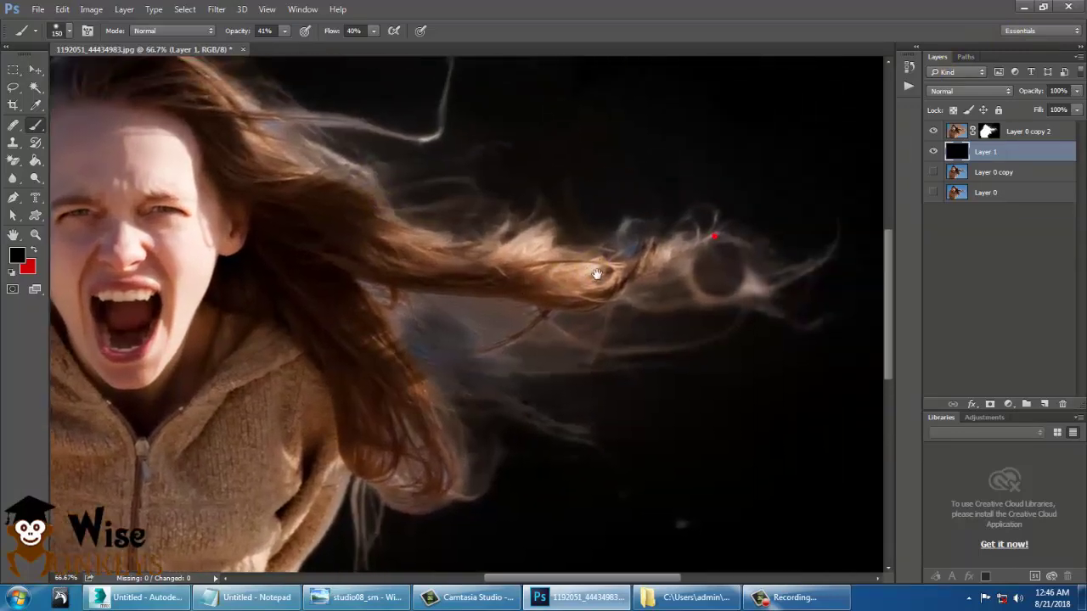
pyautogui.click(1000, 137)
pyautogui.press('d')
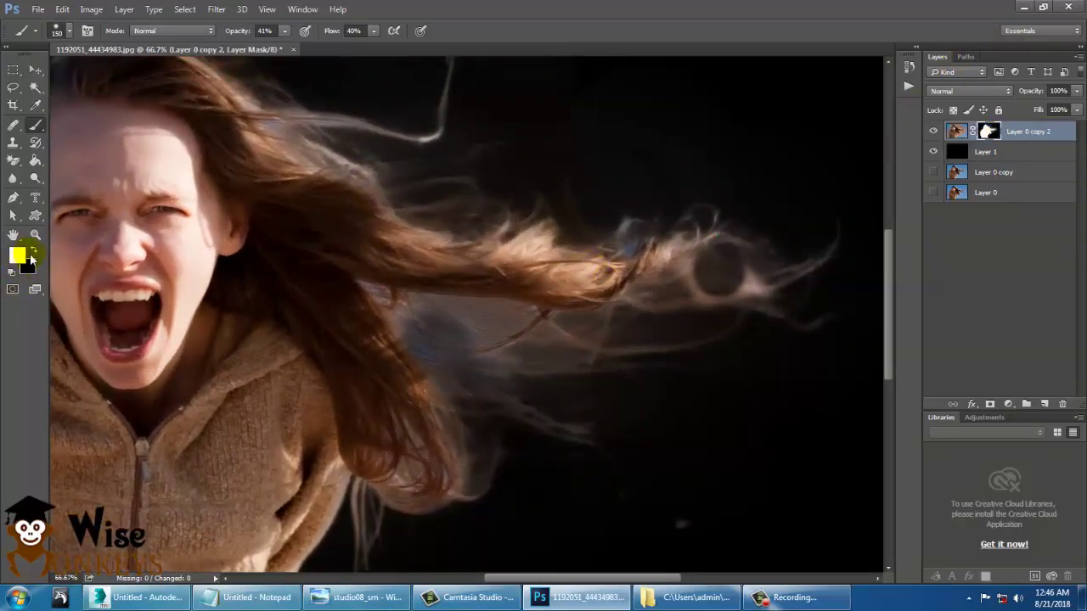
pyautogui.click(285, 32)
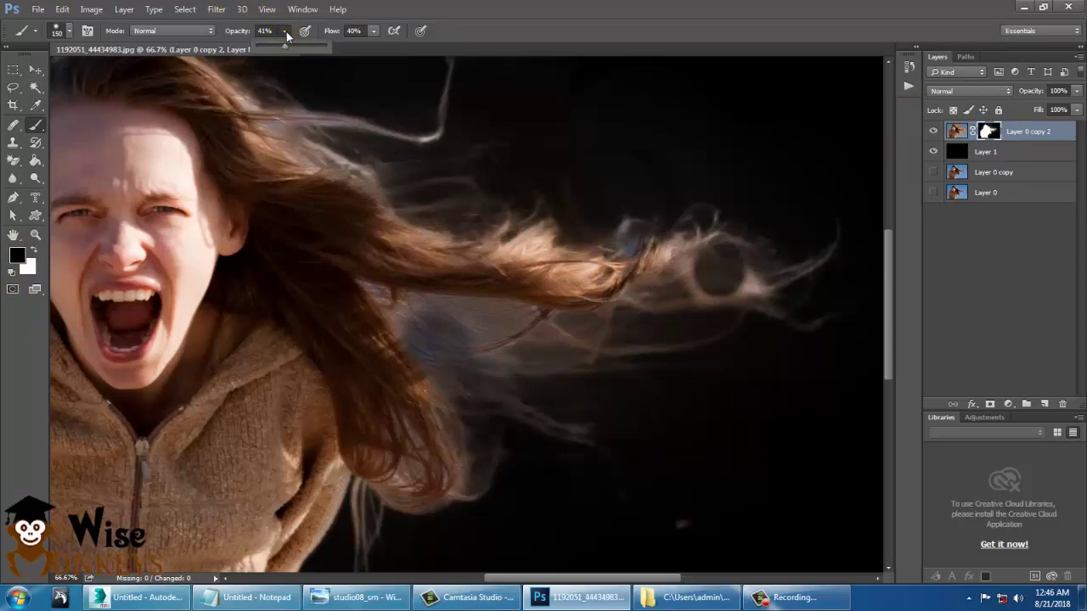
pyautogui.click(373, 32)
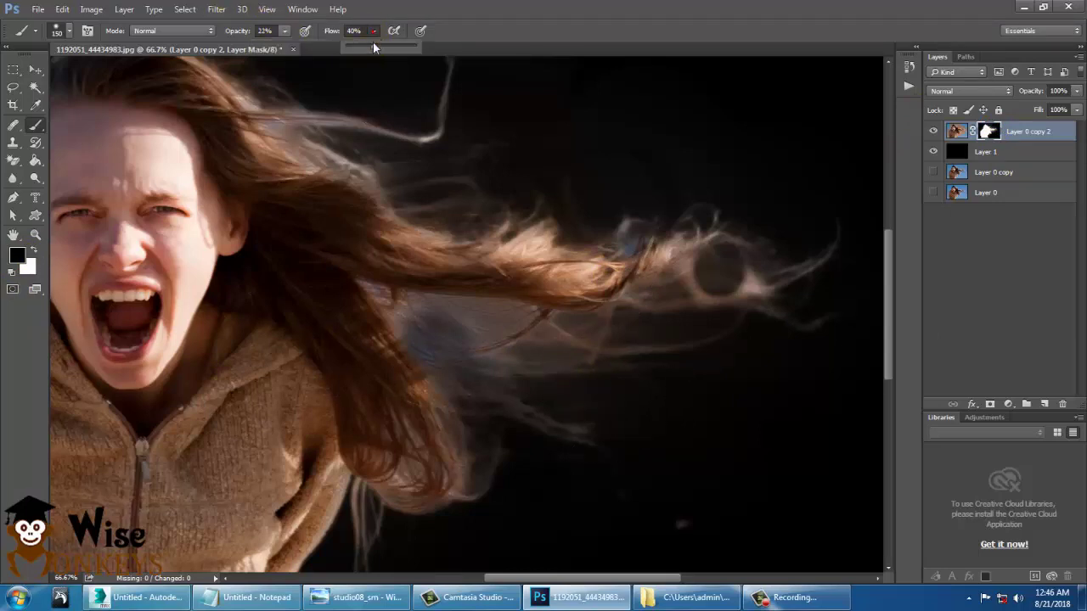
pyautogui.click(360, 46)
# Fade the bluish haze below the main hair lock with soft black brush strokes on the layer mask.
pyautogui.click(655, 382)
pyautogui.moveTo(677, 419)
pyautogui.mouseDown()
pyautogui.moveTo(612, 412)
pyautogui.moveTo(604, 385)
pyautogui.moveTo(441, 363)
pyautogui.moveTo(513, 350)
pyautogui.moveTo(583, 370)
pyautogui.moveTo(499, 352)
pyautogui.moveTo(520, 372)
pyautogui.moveTo(507, 398)
pyautogui.moveTo(469, 377)
pyautogui.moveTo(588, 408)
pyautogui.moveTo(613, 384)
pyautogui.moveTo(559, 365)
pyautogui.moveTo(722, 356)
pyautogui.moveTo(607, 361)
pyautogui.moveTo(461, 337)
pyautogui.moveTo(487, 378)
pyautogui.mouseUp()
pyautogui.press('space')
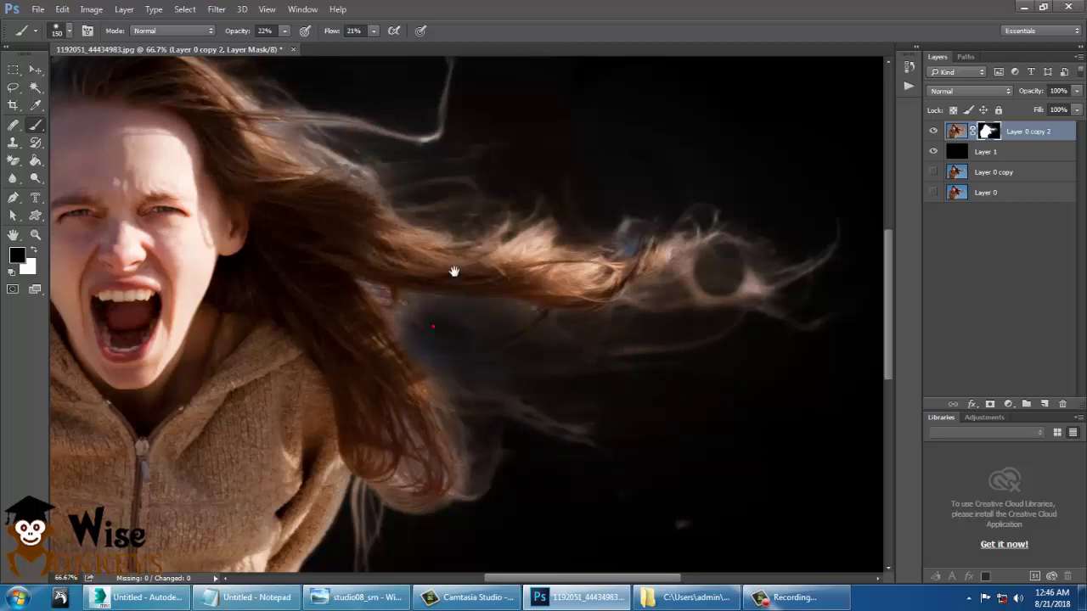
pyautogui.moveTo(447, 264); pyautogui.dragTo(555, 443)
pyautogui.moveTo(369, 226); pyautogui.dragTo(393, 264)
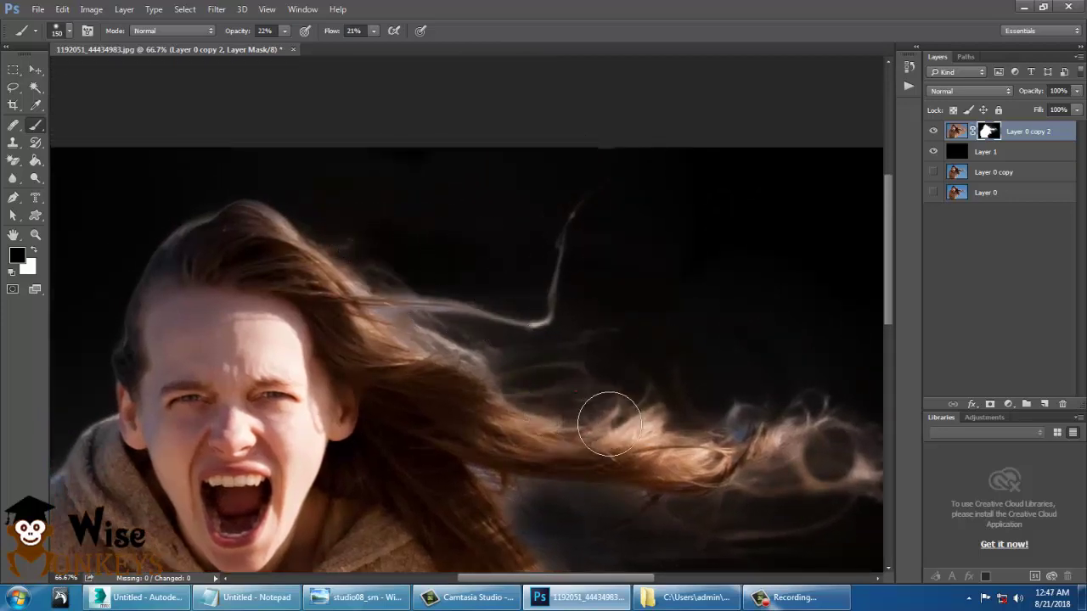
pyautogui.moveTo(703, 428)
pyautogui.mouseDown()
pyautogui.moveTo(711, 453)
pyautogui.moveTo(795, 458)
pyautogui.moveTo(747, 468)
pyautogui.mouseUp()
pyautogui.moveTo(720, 431); pyautogui.dragTo(711, 317)
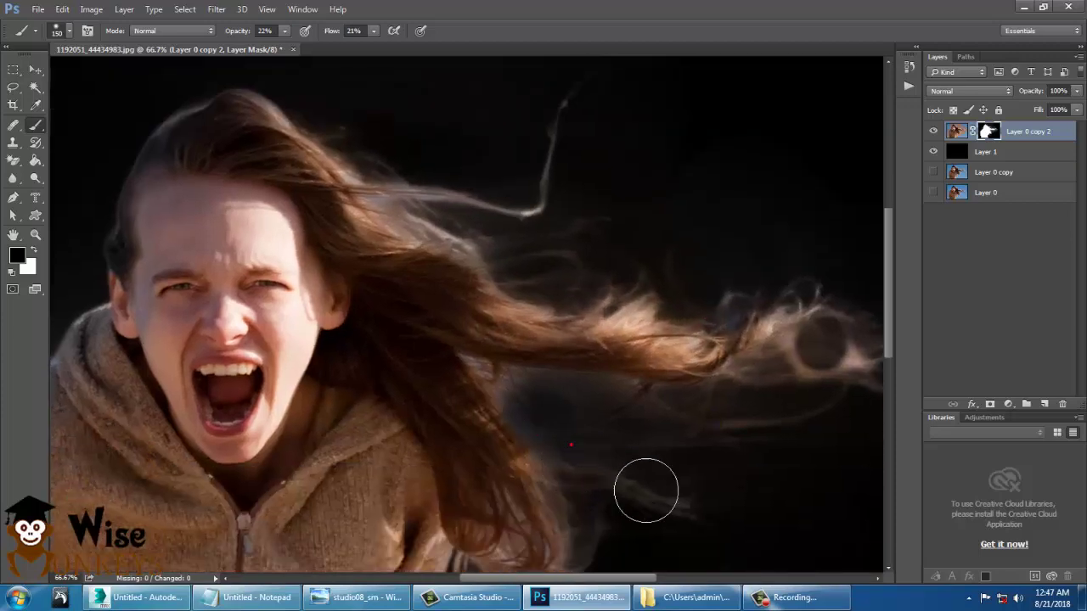
pyautogui.press('space')
pyautogui.moveTo(650, 484); pyautogui.dragTo(632, 383)
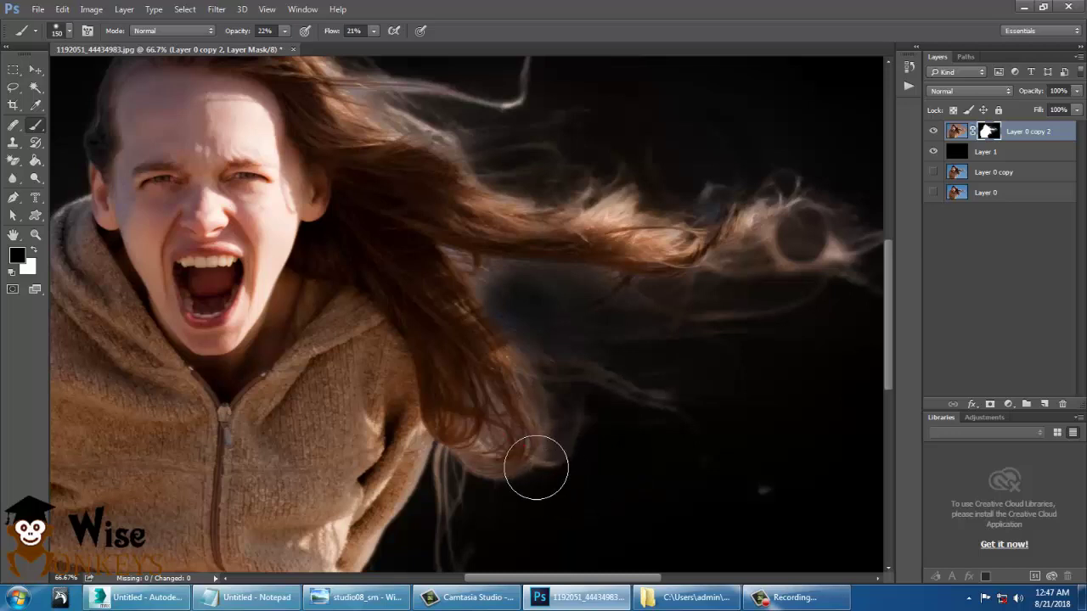
# Soften the remaining haze around the upper flyaway strands, the hair tip and the lower curls with the black mask brush.
pyautogui.press('space')
pyautogui.moveTo(432, 271); pyautogui.dragTo(781, 294)
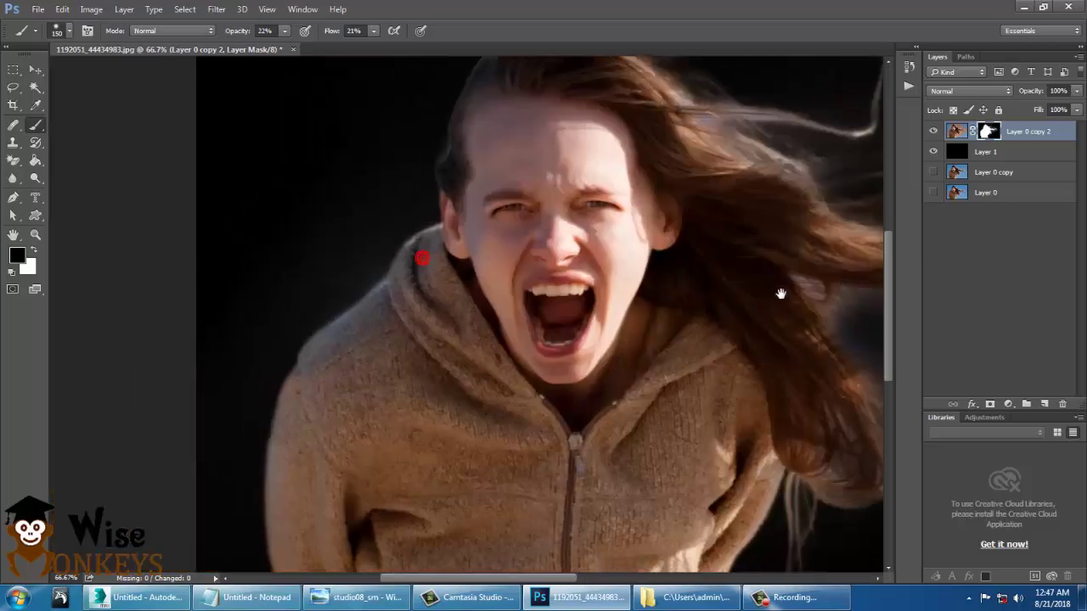
pyautogui.moveTo(589, 281); pyautogui.dragTo(393, 371)
pyautogui.moveTo(425, 221); pyautogui.dragTo(371, 266)
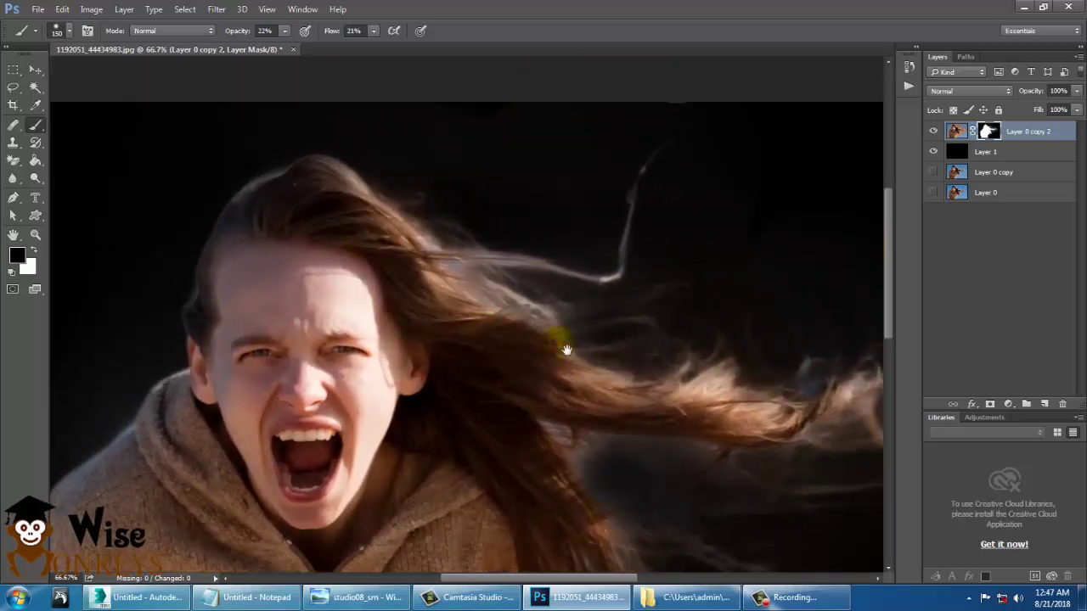
pyautogui.moveTo(560, 343); pyautogui.dragTo(426, 267)
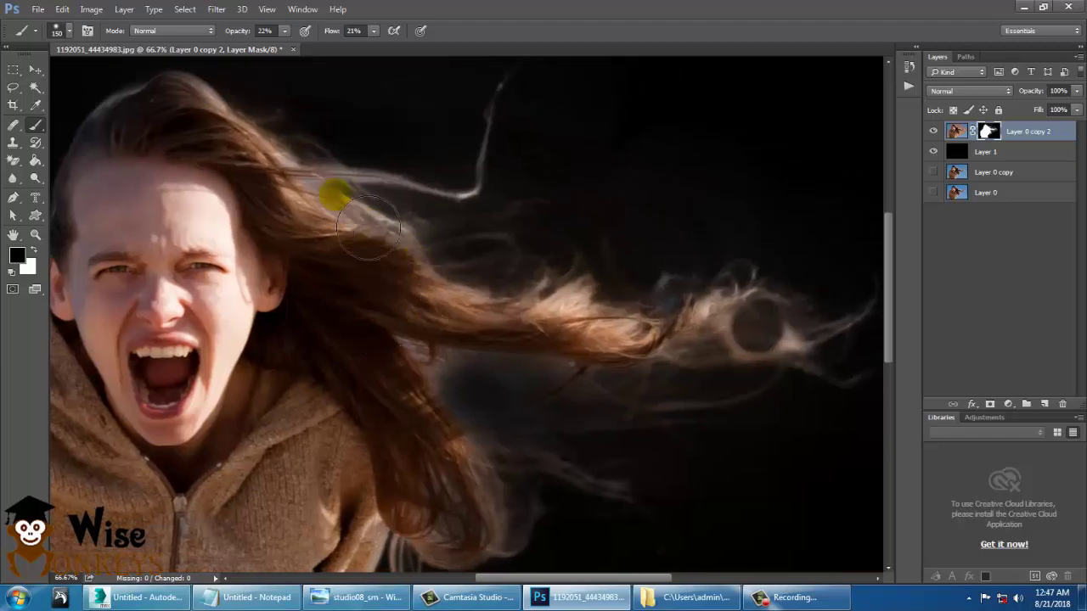
pyautogui.moveTo(326, 204); pyautogui.dragTo(344, 215)
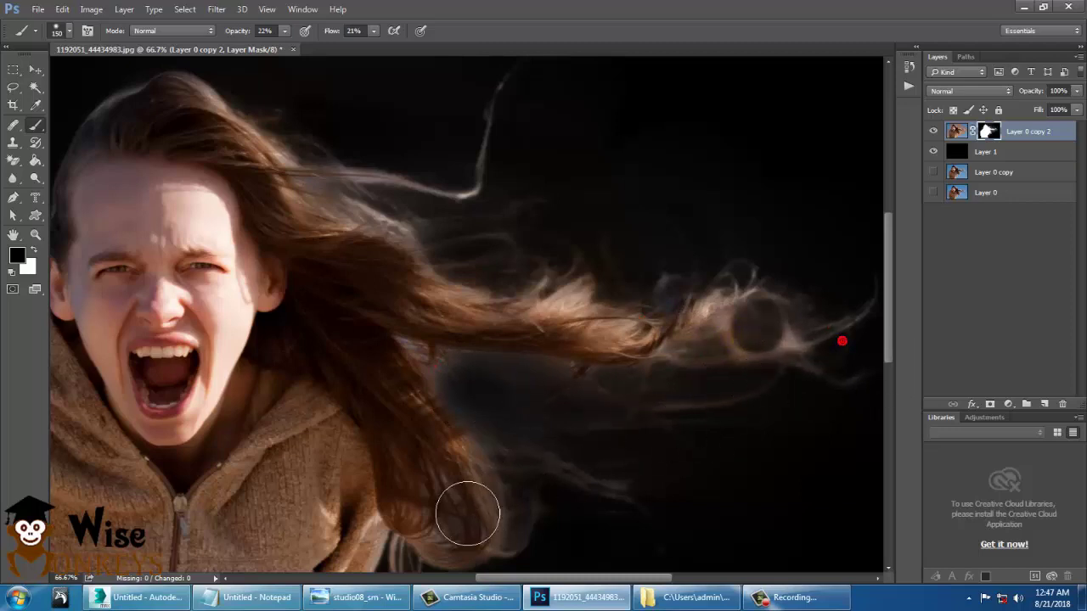
pyautogui.moveTo(468, 512)
pyautogui.mouseDown()
pyautogui.moveTo(494, 552)
pyautogui.moveTo(511, 544)
pyautogui.moveTo(517, 491)
pyautogui.mouseUp()
pyautogui.moveTo(460, 311)
pyautogui.mouseDown()
pyautogui.moveTo(492, 323)
pyautogui.moveTo(554, 372)
pyautogui.moveTo(701, 425)
pyautogui.mouseUp()
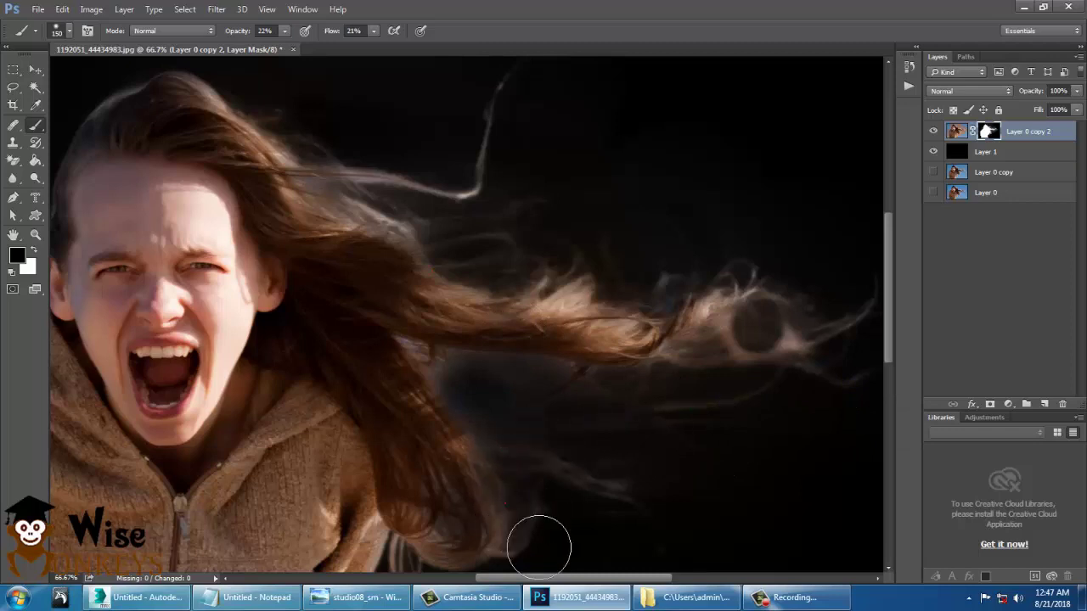
pyautogui.moveTo(498, 483); pyautogui.dragTo(476, 427)
pyautogui.moveTo(366, 264)
pyautogui.mouseDown()
pyautogui.moveTo(334, 212)
pyautogui.moveTo(361, 243)
pyautogui.mouseUp()
# Paint out the stray light speck in the black area below the flying hair on the mask.
pyautogui.hotkey('ctrl', '-')
pyautogui.hotkey('ctrl', '-')
pyautogui.hotkey('ctrl', '-')
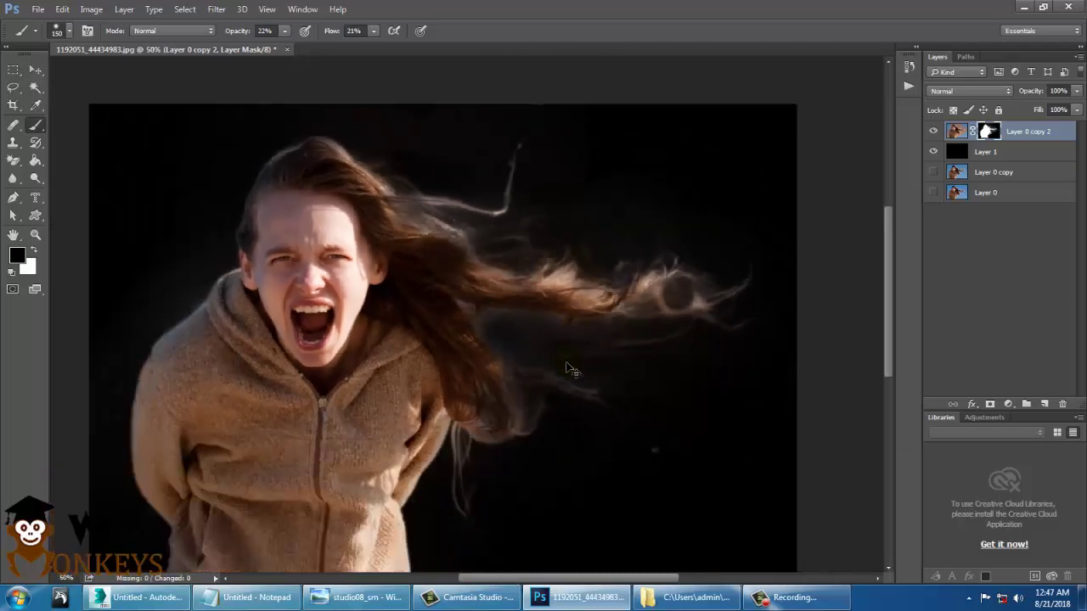
pyautogui.hotkey('ctrl', '+')
pyautogui.hotkey('ctrl', '+')
pyautogui.scroll(1, 743, 456)
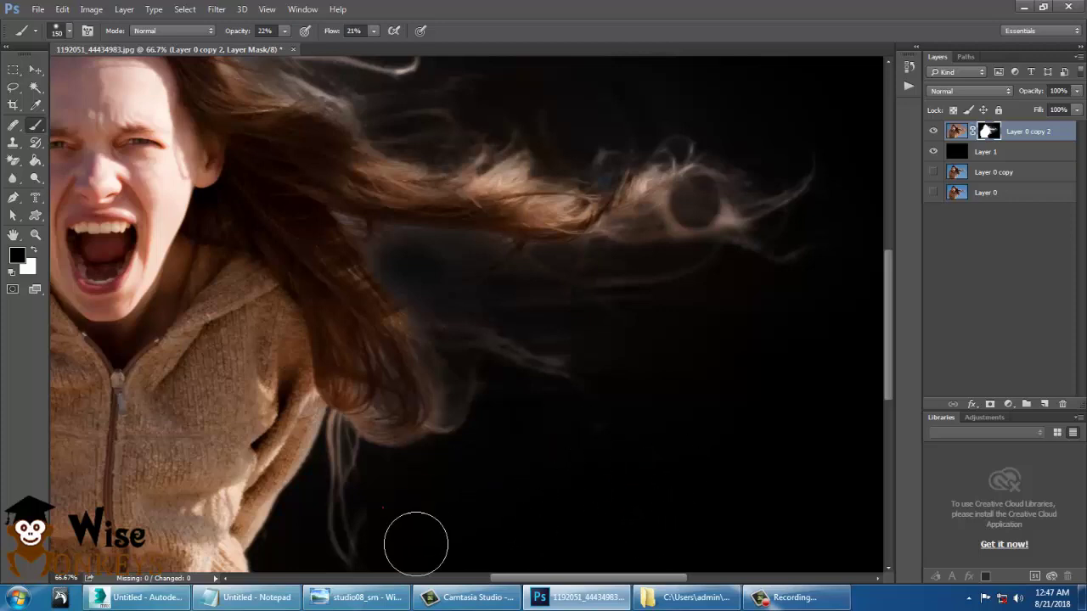
pyautogui.moveTo(650, 291)
pyautogui.mouseDown()
pyautogui.moveTo(463, 502)
pyautogui.moveTo(530, 421)
pyautogui.mouseUp()
# Fade the bluish haze around the hair tip, main lock and lower strands using black brush sizes of 40 and 100.
pyautogui.hotkey('ctrl', '+')
pyautogui.hotkey('ctrl', '+')
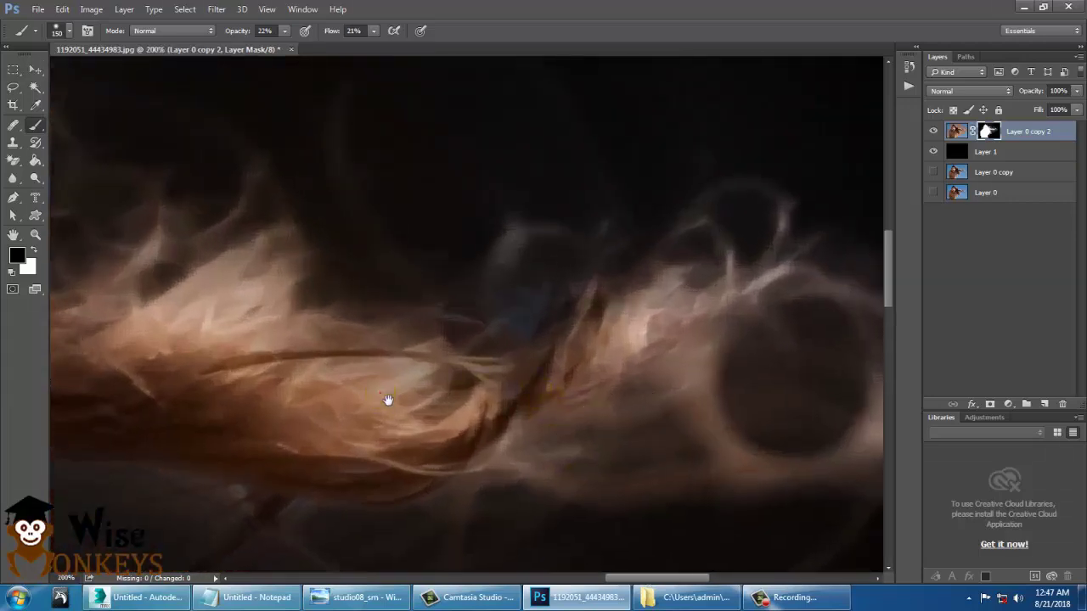
pyautogui.moveTo(388, 400); pyautogui.dragTo(548, 248)
pyautogui.hotkey('ctrl', '-')
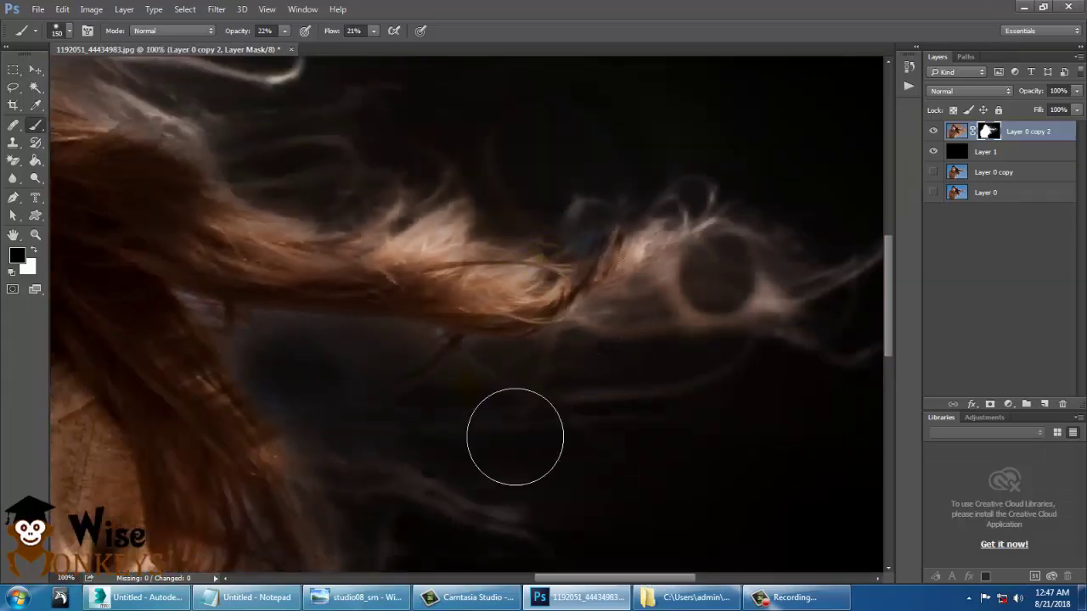
pyautogui.press('[')
pyautogui.press('[')
pyautogui.press('[')
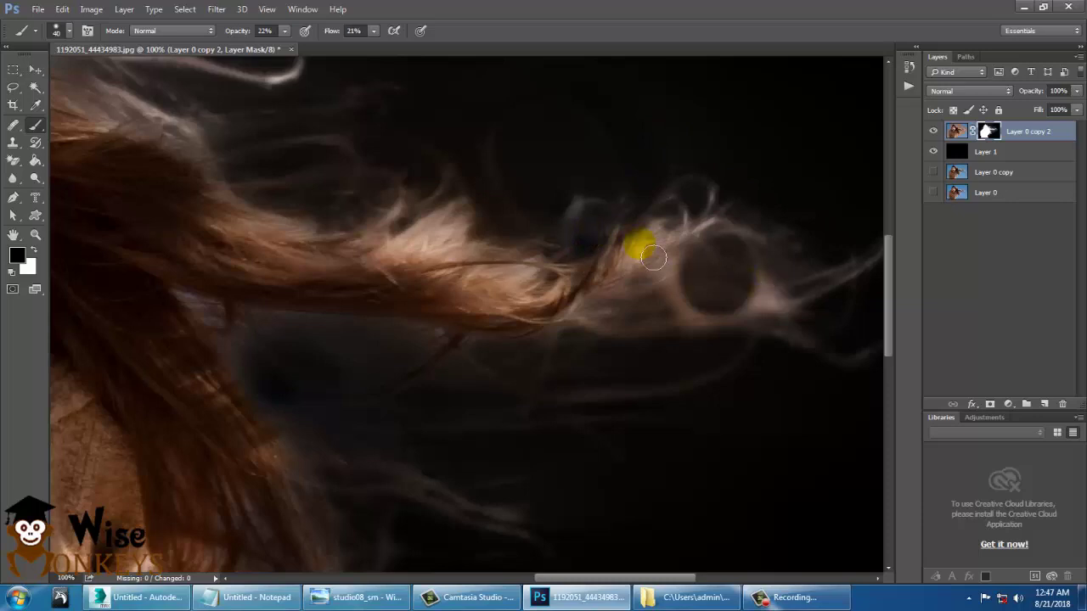
pyautogui.moveTo(413, 219); pyautogui.dragTo(688, 332)
pyautogui.moveTo(395, 204)
pyautogui.mouseDown()
pyautogui.moveTo(312, 173)
pyautogui.moveTo(388, 209)
pyautogui.moveTo(306, 174)
pyautogui.moveTo(449, 237)
pyautogui.mouseUp()
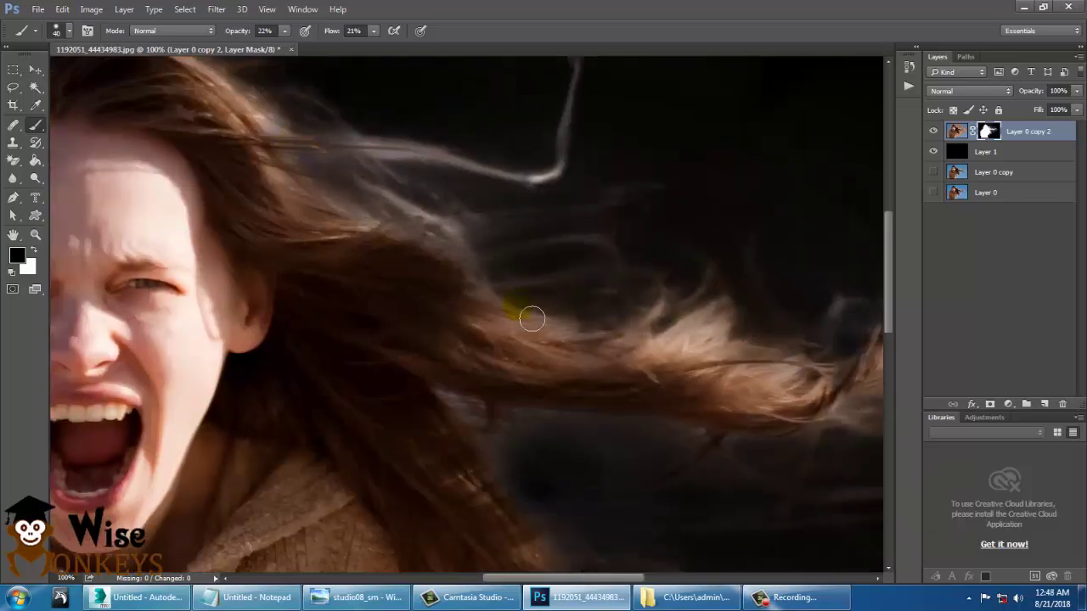
pyautogui.hotkey('ctrl', '-')
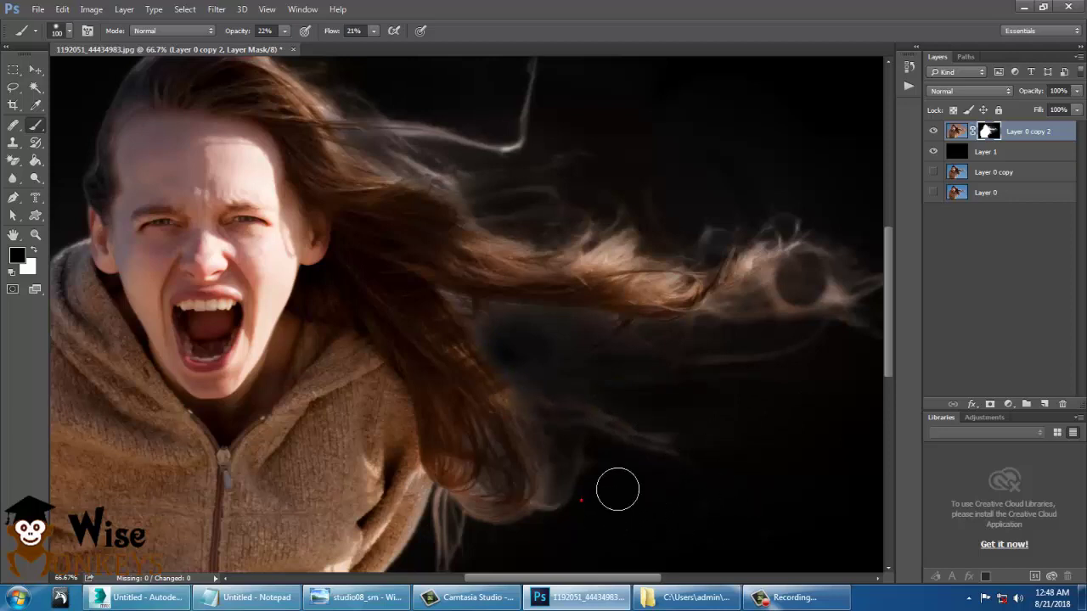
# Examine the cutout edges along the jacket, shoulders, head and flying hair, up close and on the whole image.
pyautogui.moveTo(517, 451); pyautogui.dragTo(686, 229)
pyautogui.moveTo(208, 368); pyautogui.dragTo(244, 420)
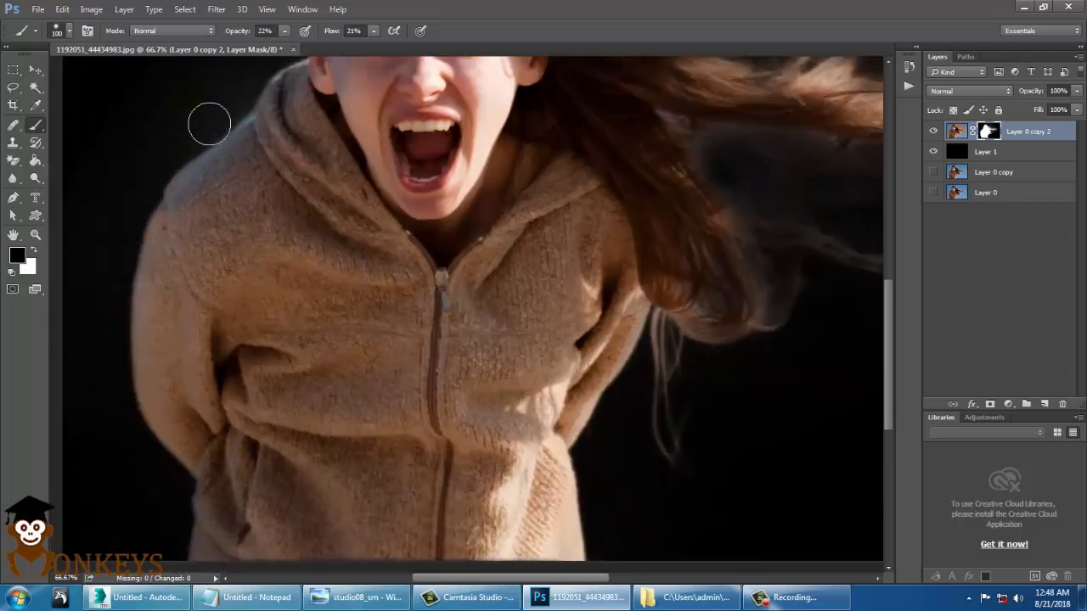
pyautogui.moveTo(203, 114); pyautogui.dragTo(225, 288)
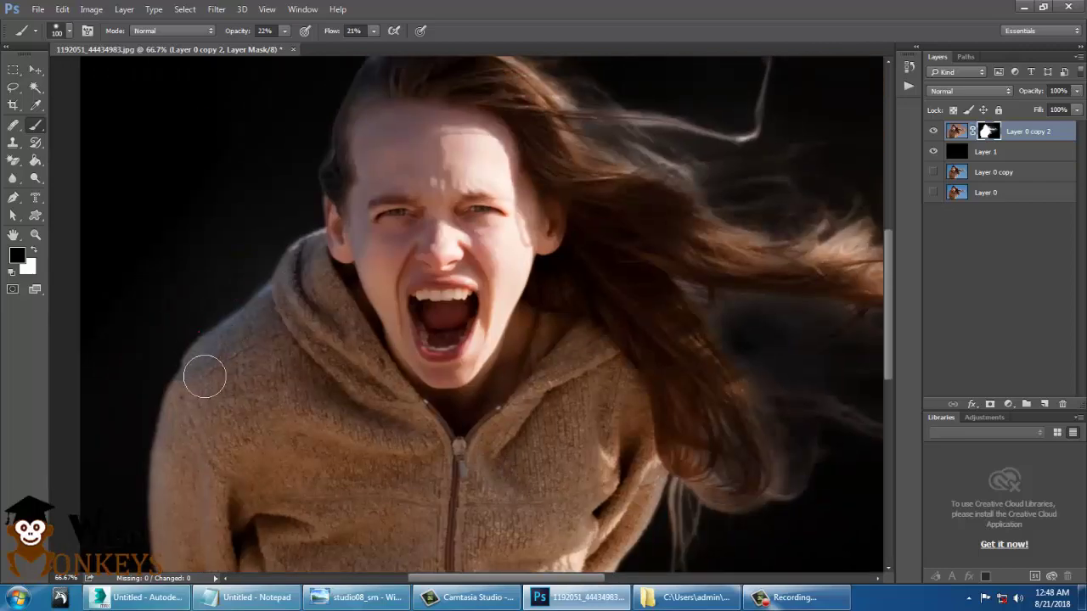
pyautogui.moveTo(340, 258); pyautogui.dragTo(332, 330)
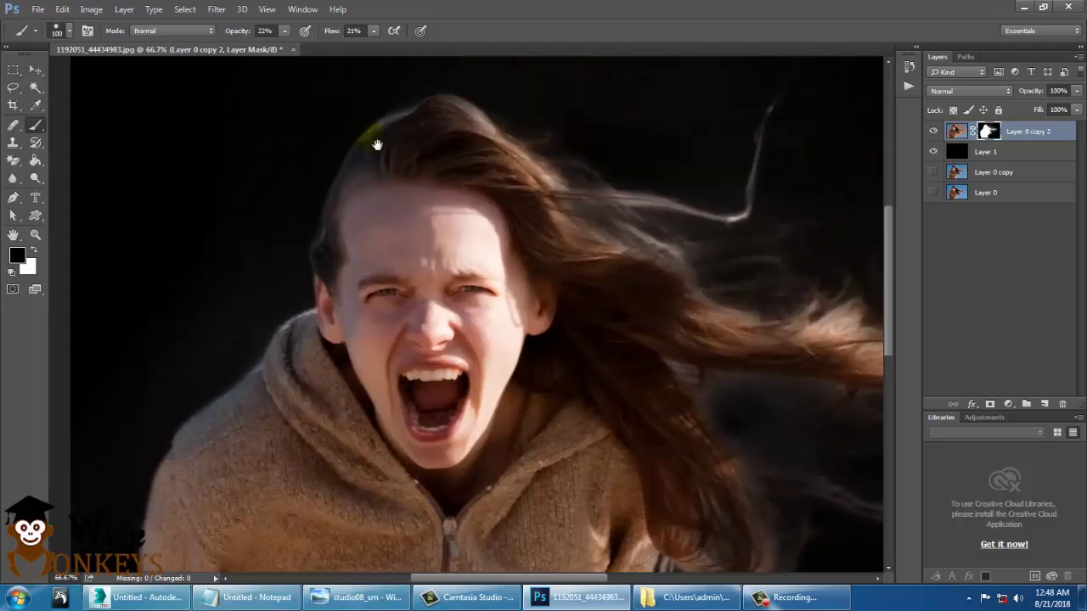
pyautogui.moveTo(431, 162); pyautogui.dragTo(332, 135)
pyautogui.moveTo(613, 309); pyautogui.dragTo(475, 265)
pyautogui.scroll(-4, 475, 265)
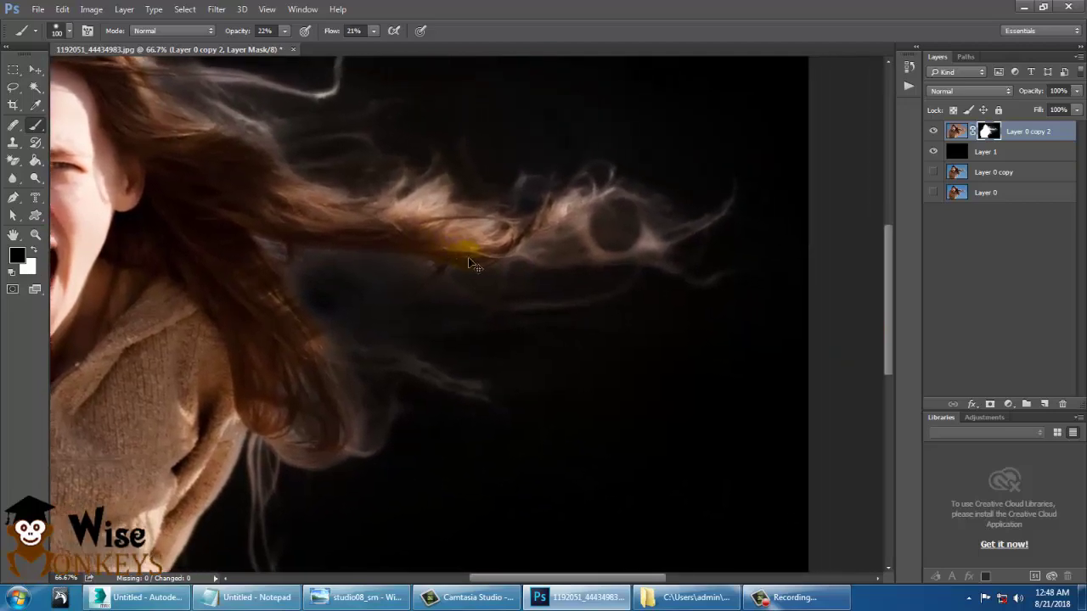
pyautogui.scroll(1, 474, 266)
pyautogui.scroll(2, 474, 265)
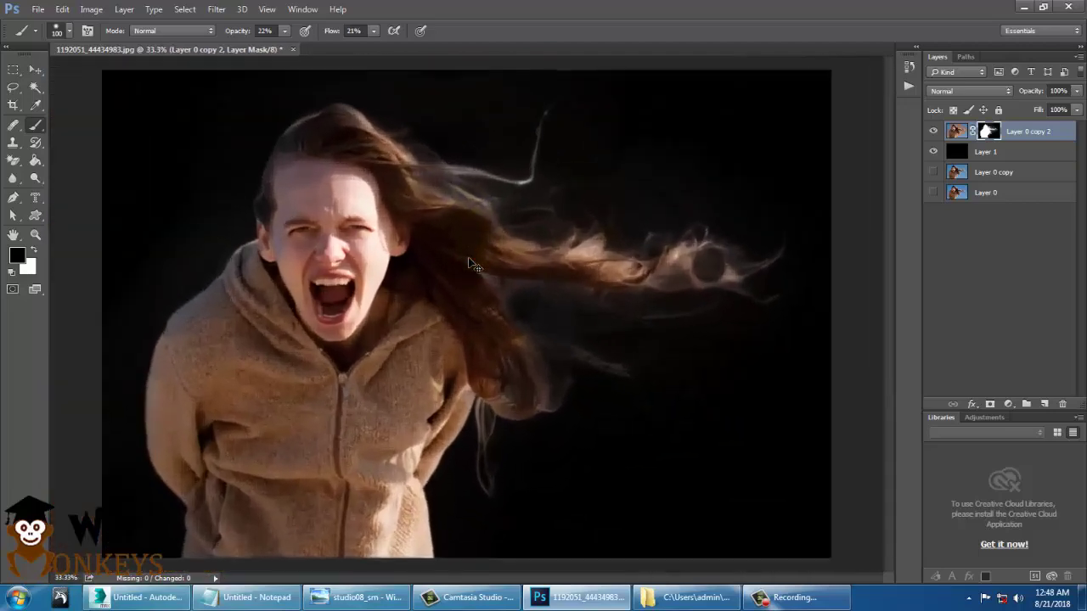
pyautogui.scroll(-4, 475, 265)
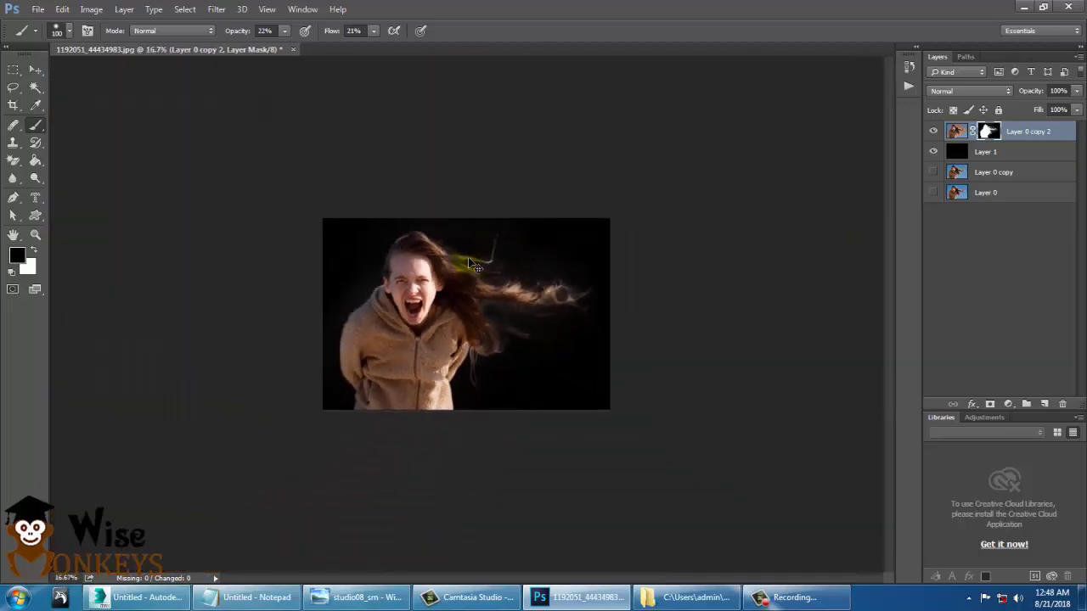
# Fade the leftover haze between the main hair lock and the lower strands with the black brush at size 100.
pyautogui.scroll(3, 473, 264)
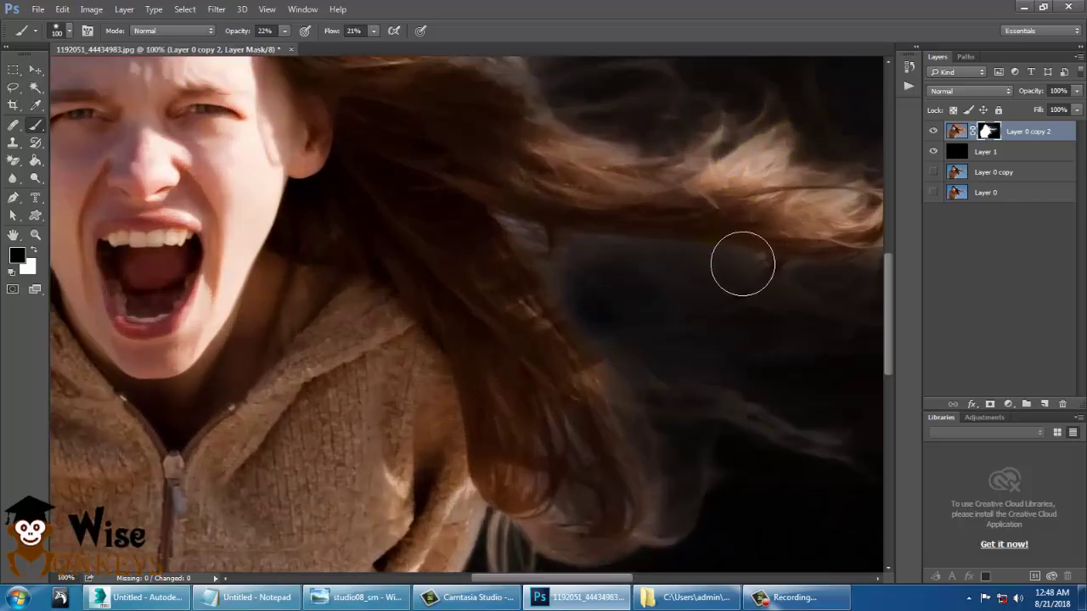
pyautogui.scroll(1, 674, 340)
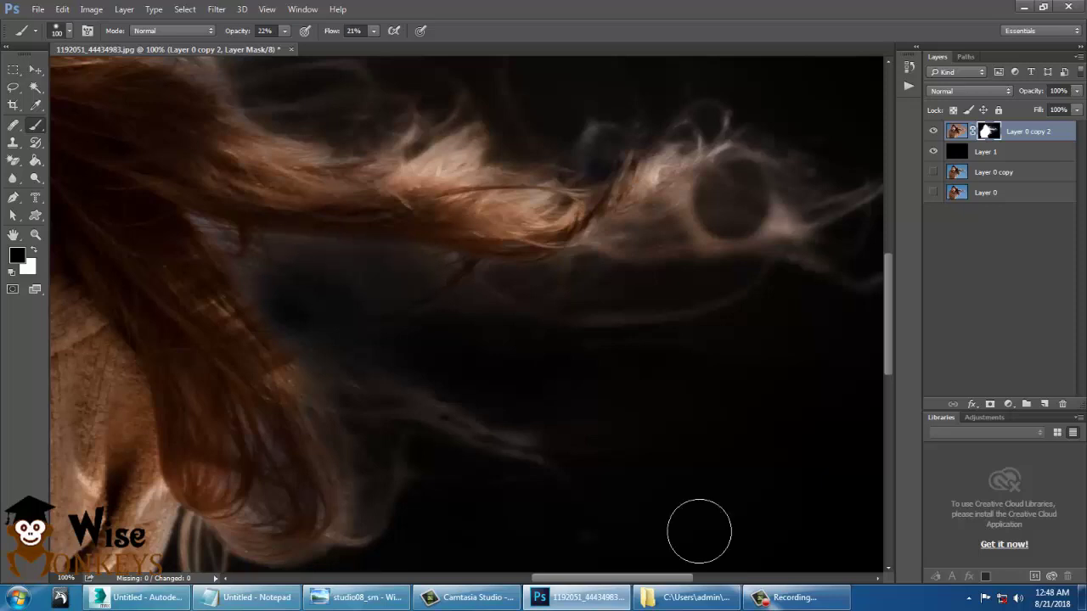
pyautogui.scroll(-3, 699, 532)
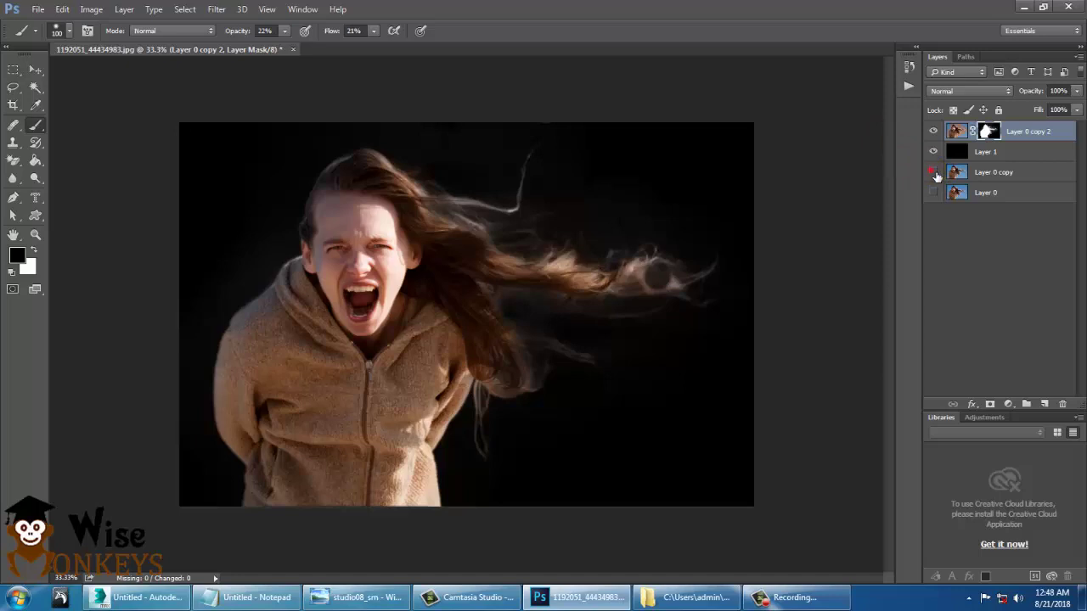
# Extend the canvas to the left by setting its width to 70.5 inches with the anchor on the right side.
pyautogui.click(91, 11)
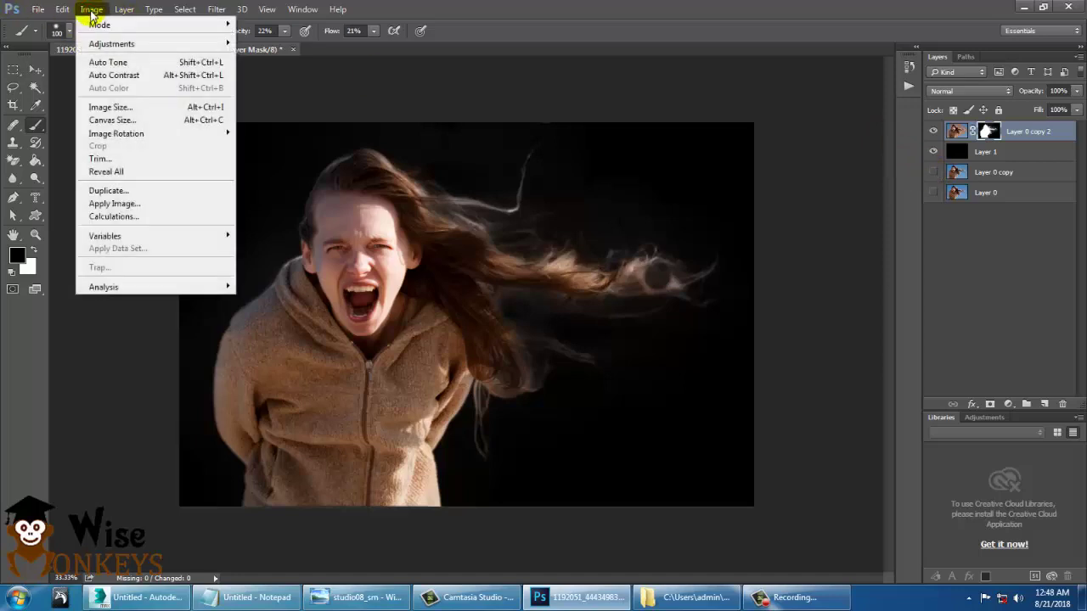
pyautogui.click(142, 124)
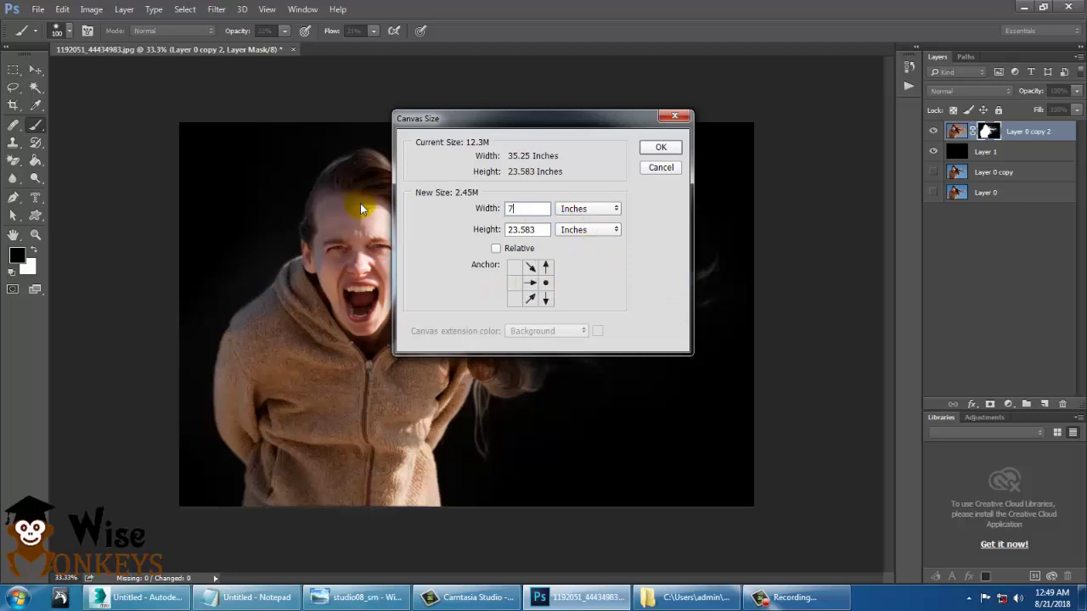
pyautogui.write('0')
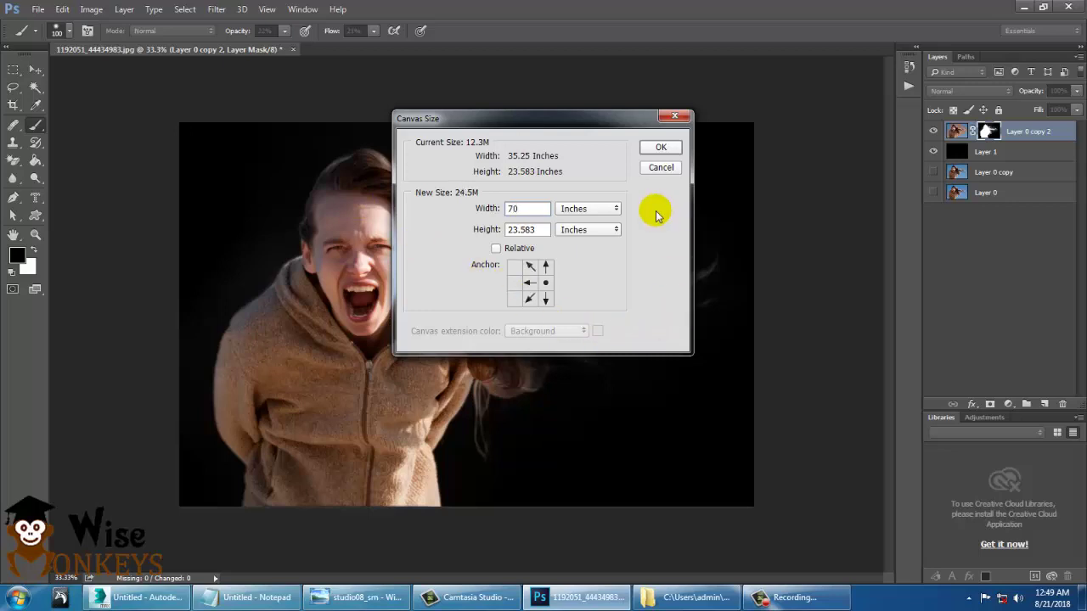
pyautogui.write('.5')
pyautogui.click(670, 149)
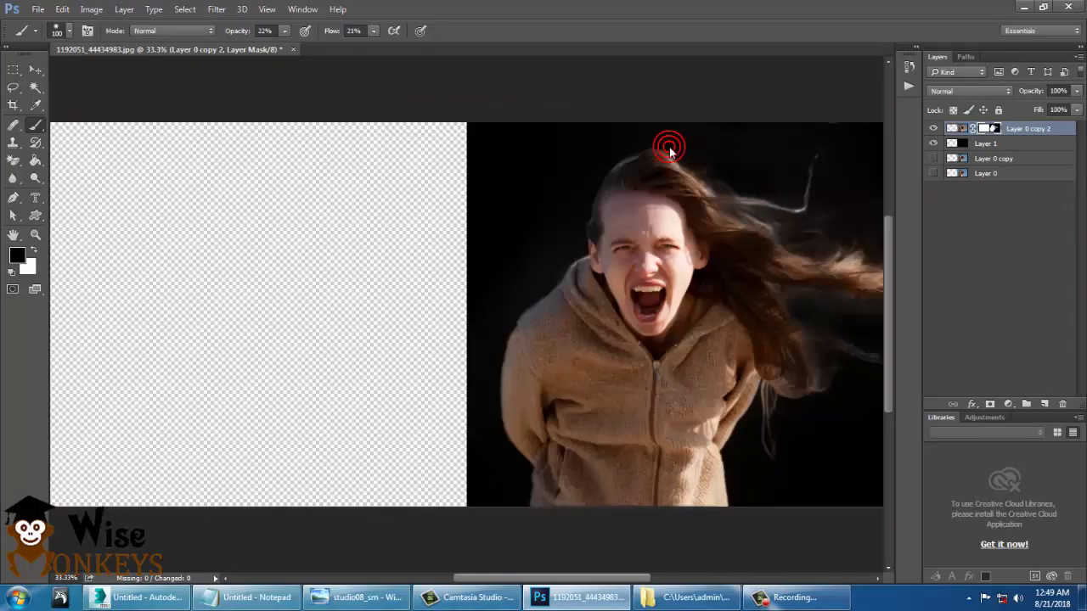
# Make Layer 0 copy visible and activate the Move tool.
pyautogui.hotkey('ctrl', '-')
pyautogui.hotkey('ctrl', '-')
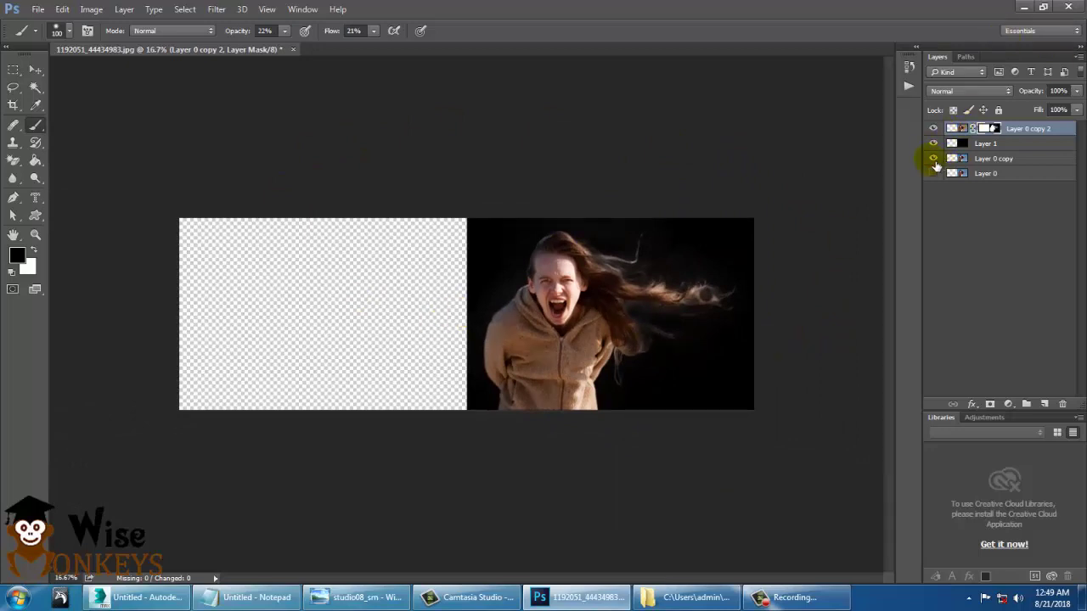
pyautogui.click(933, 172)
pyautogui.click(34, 70)
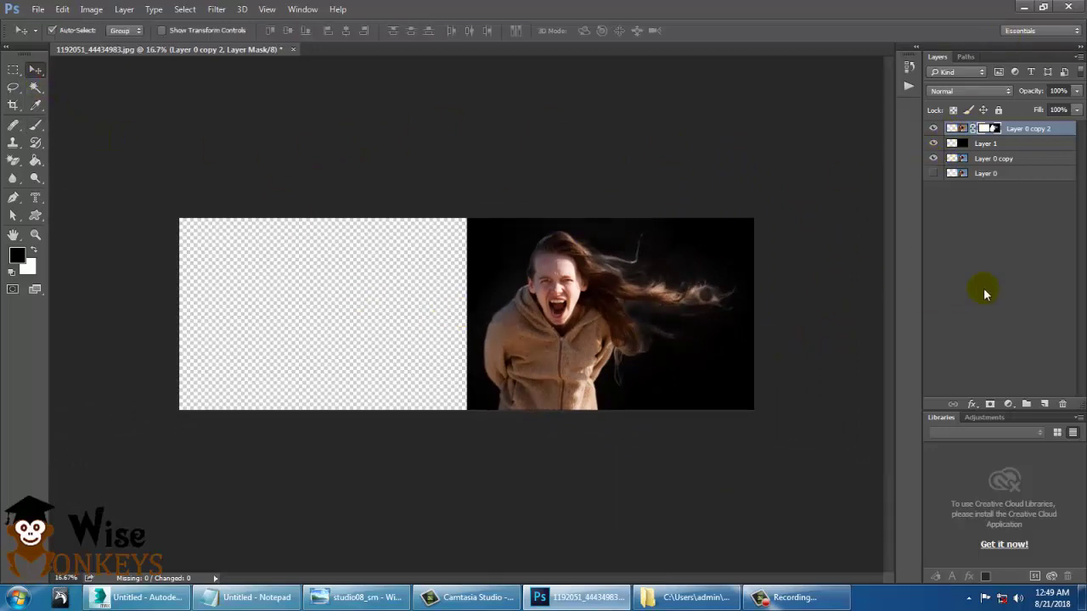
# Look through the image files in the Desktop folder for a background picture to open.
pyautogui.click(37, 9)
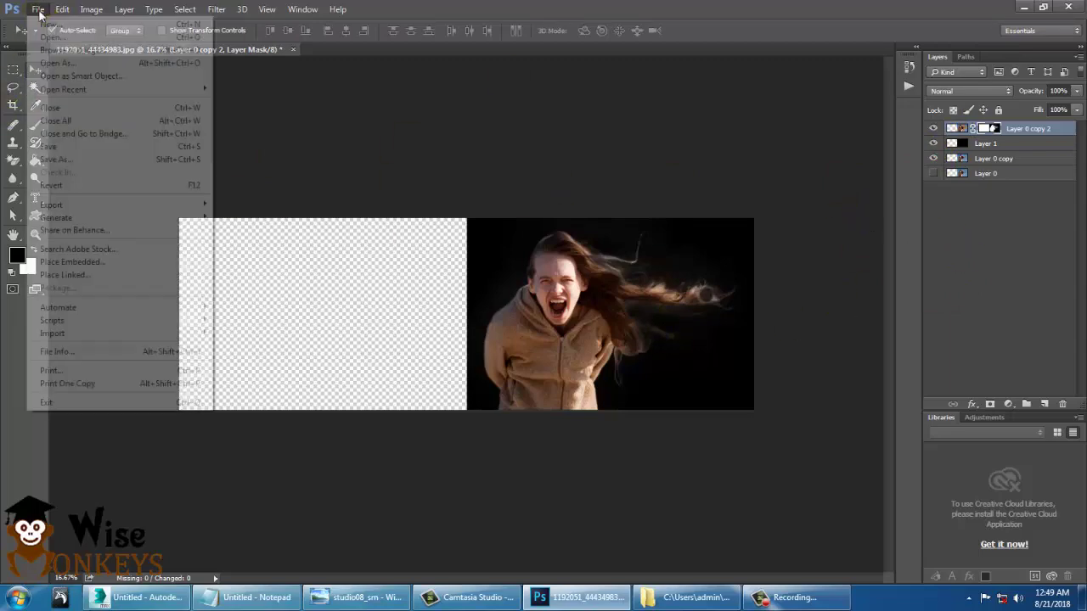
pyautogui.click(46, 32)
pyautogui.click(54, 93)
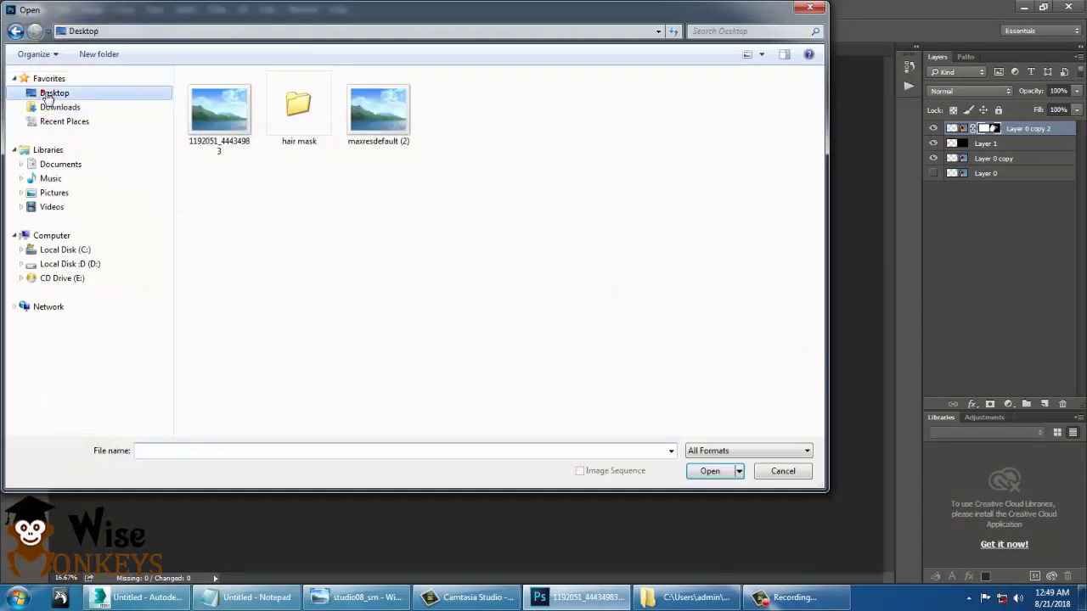
pyautogui.click(377, 173)
pyautogui.press('s')
pyautogui.press('s')
pyautogui.press('s')
pyautogui.press('s')
pyautogui.press('s')
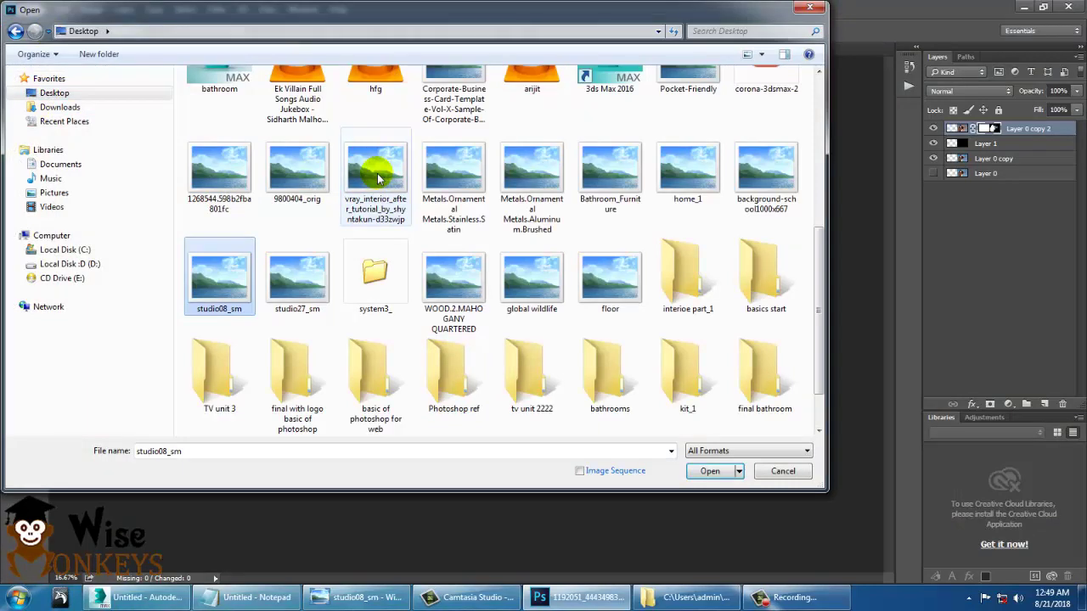
# Open the sky image IMG_0612 from the Kayo > Texture lib > sky folder on drive D.
pyautogui.click(88, 266)
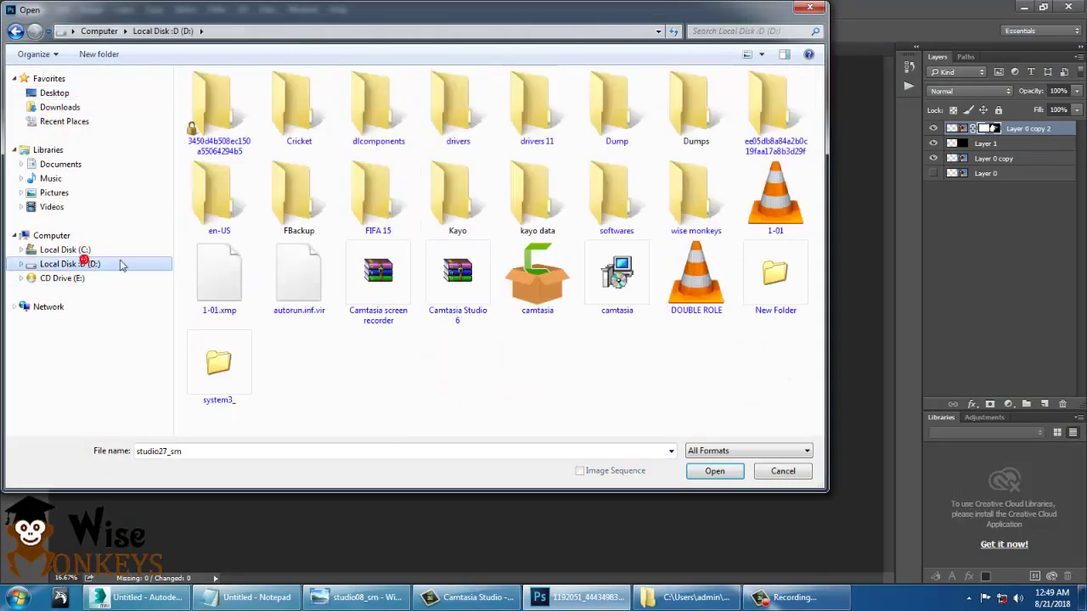
pyautogui.doubleClick(452, 202)
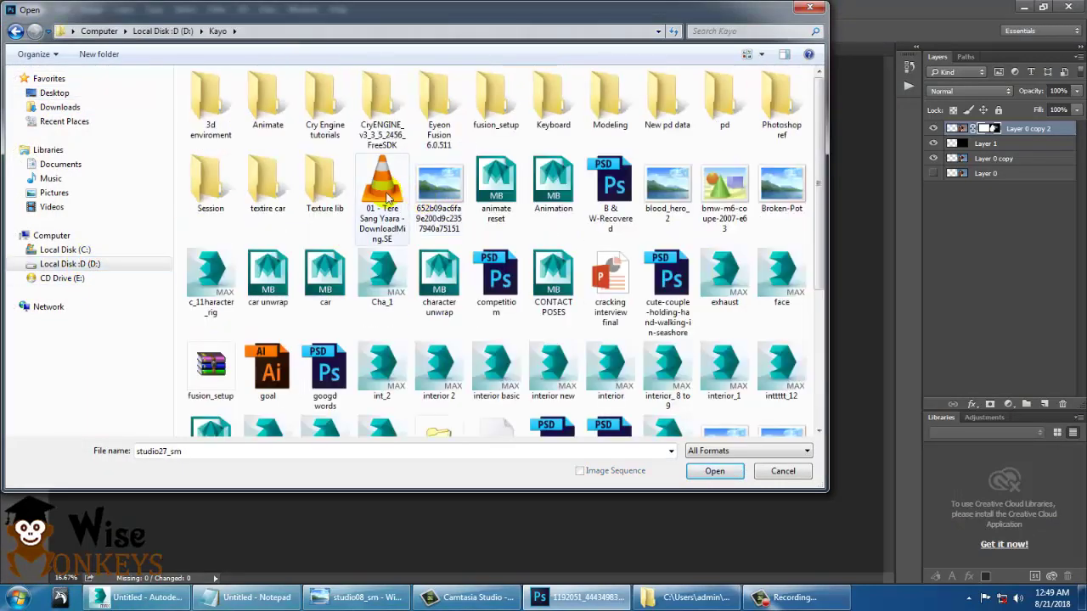
pyautogui.click(267, 183)
pyautogui.doubleClick(316, 194)
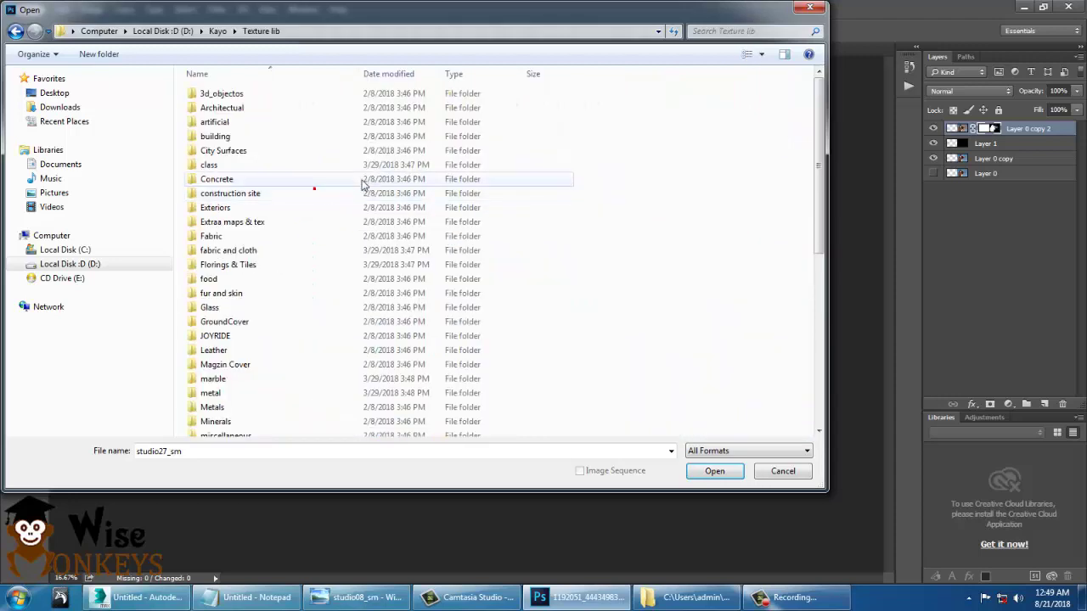
pyautogui.press('s')
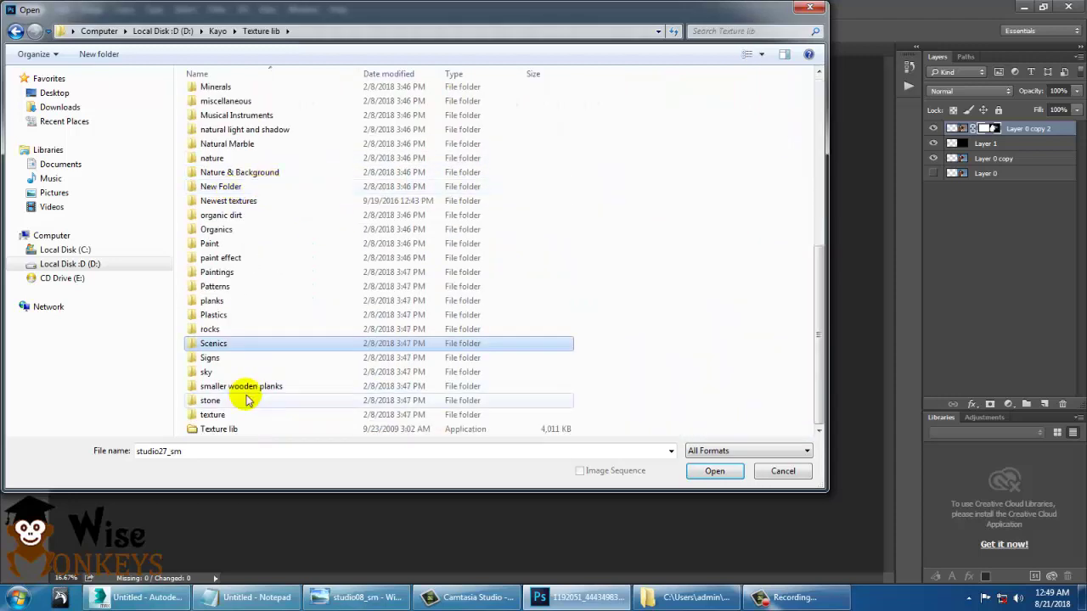
pyautogui.doubleClick(209, 372)
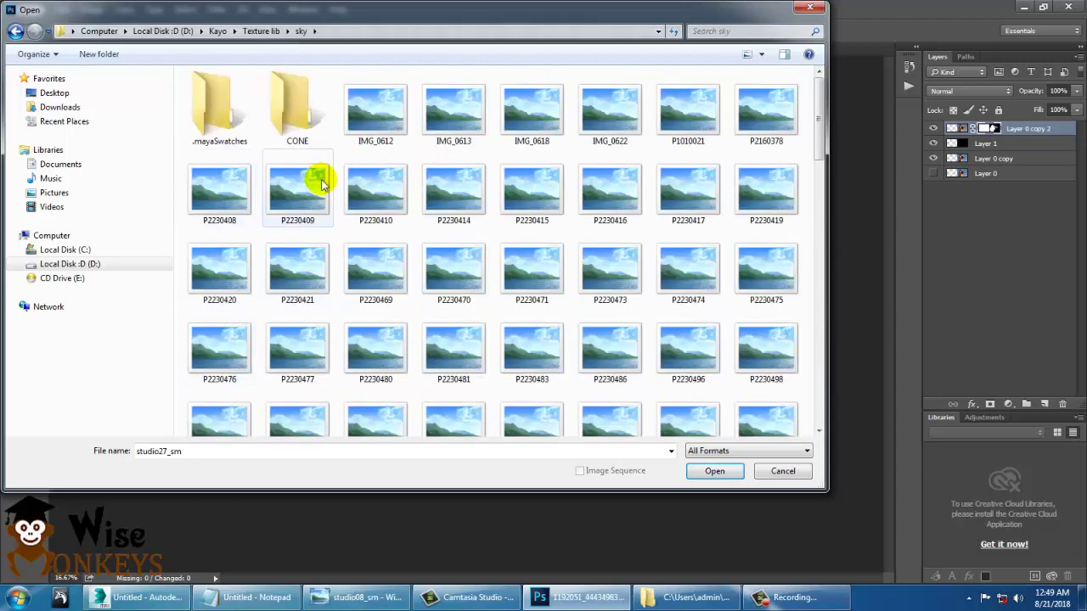
pyautogui.doubleClick(370, 121)
# Browse full previews of the other sky images in the folder, starting from IMG_0613, to compare cloud backgrounds.
pyautogui.click(38, 8)
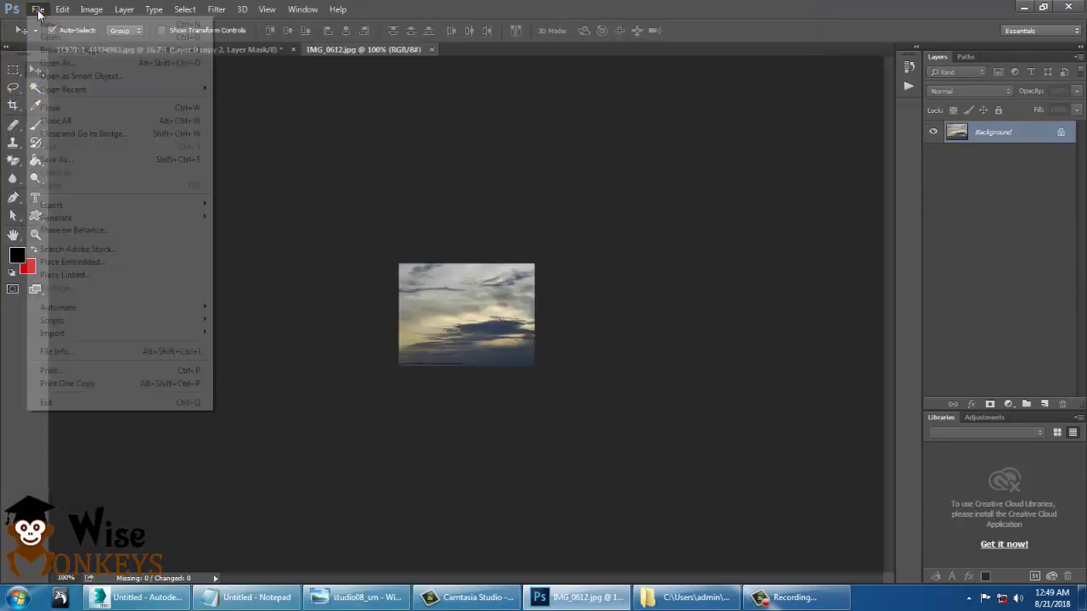
pyautogui.click(51, 37)
pyautogui.rightClick(438, 113)
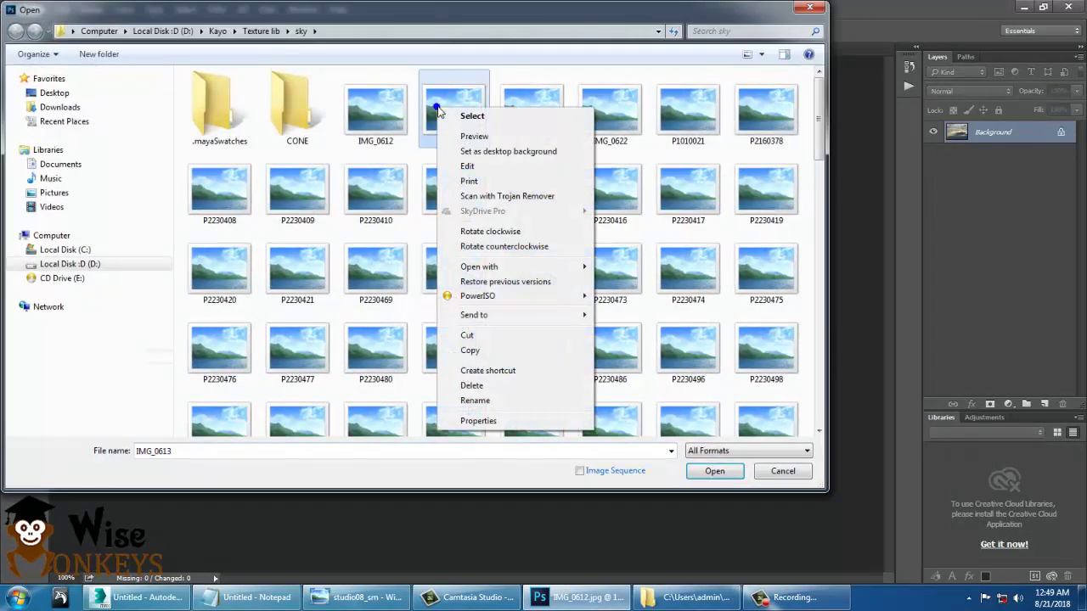
pyautogui.click(478, 137)
pyautogui.press('Right')
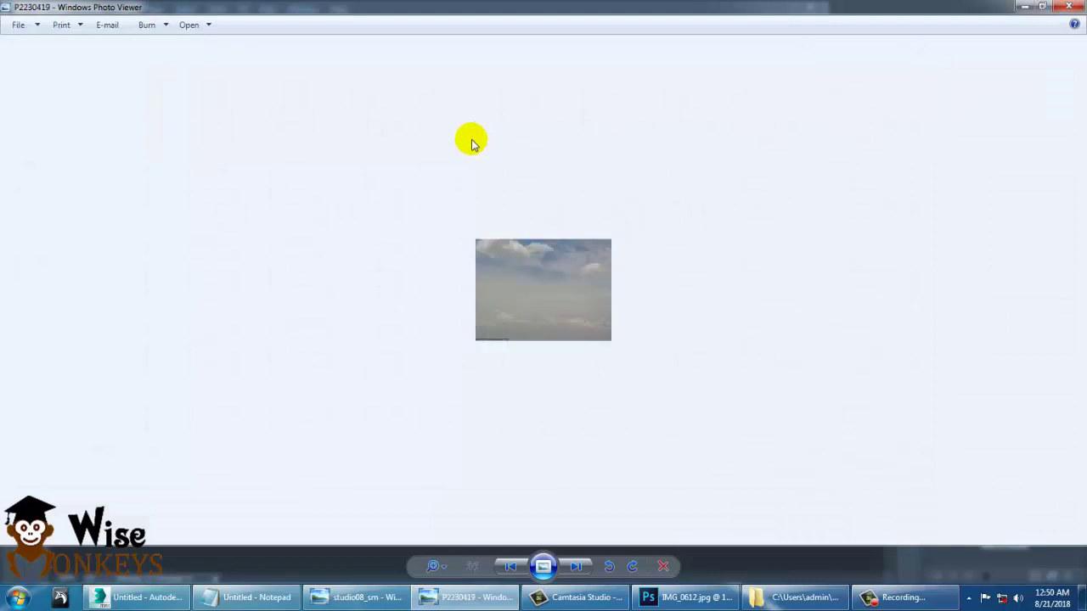
pyautogui.press('Right')
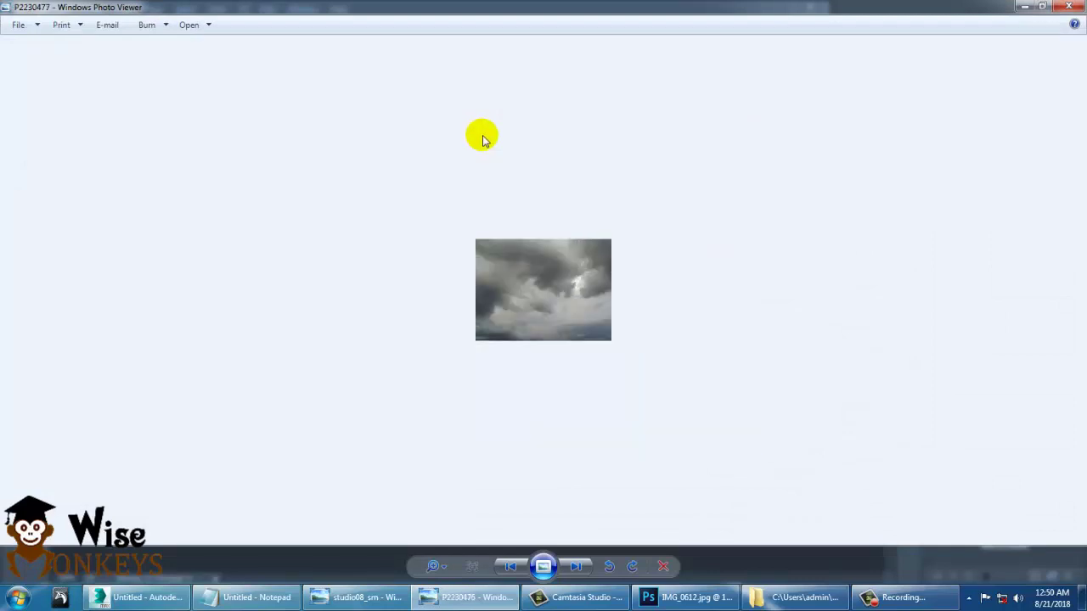
pyautogui.press('Right')
pyautogui.press('Right')
pyautogui.press('Right')
pyautogui.press('Right')
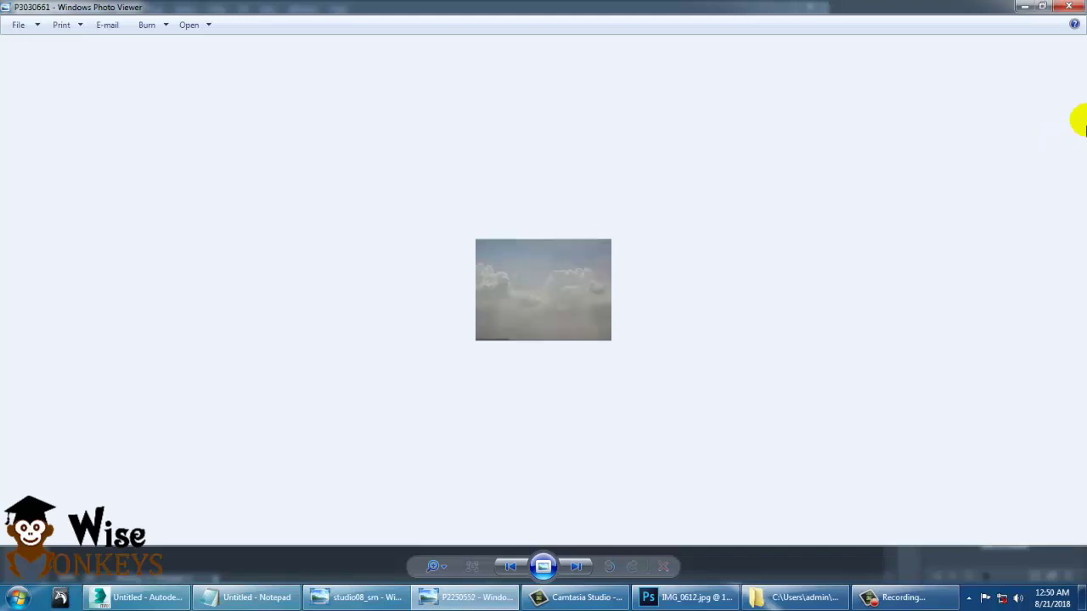
pyautogui.press('Right')
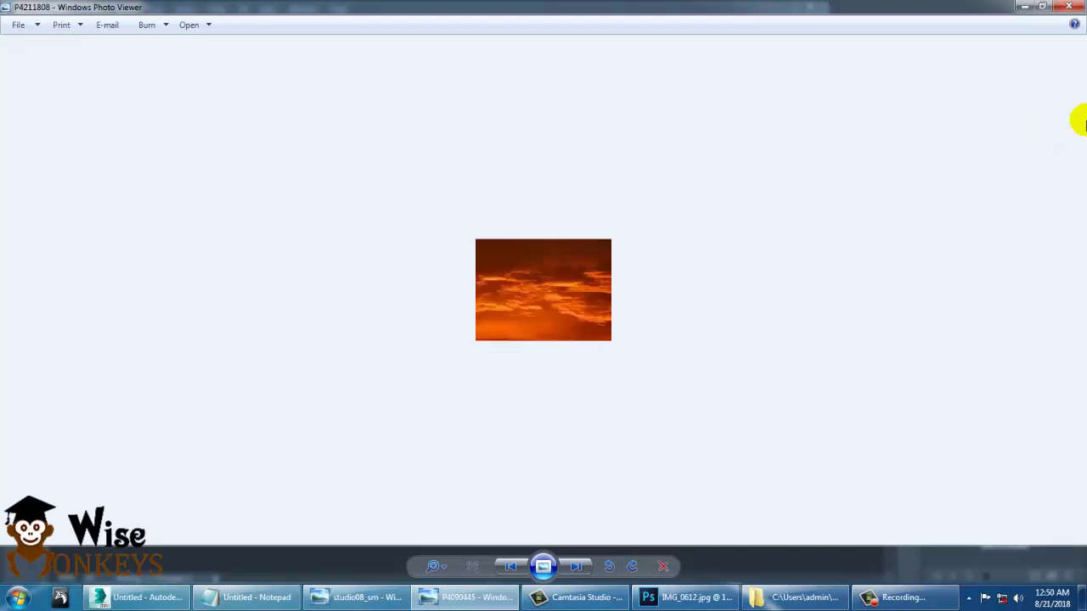
pyautogui.press('Right')
pyautogui.press('Right')
pyautogui.press('Right')
pyautogui.press('Right')
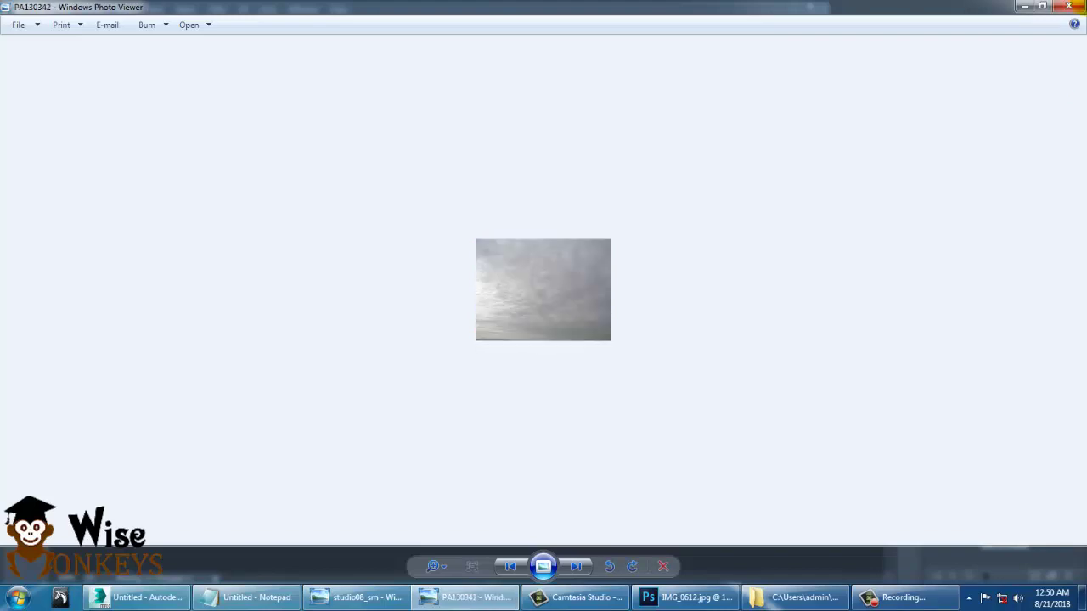
pyautogui.press('Right')
pyautogui.press('Right')
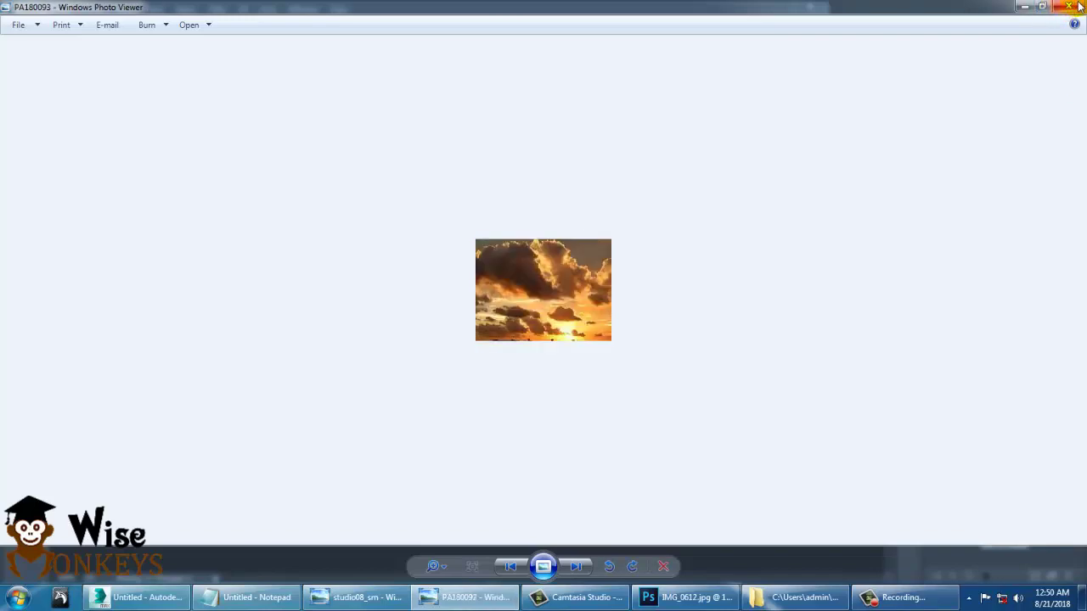
pyautogui.click(1068, 7)
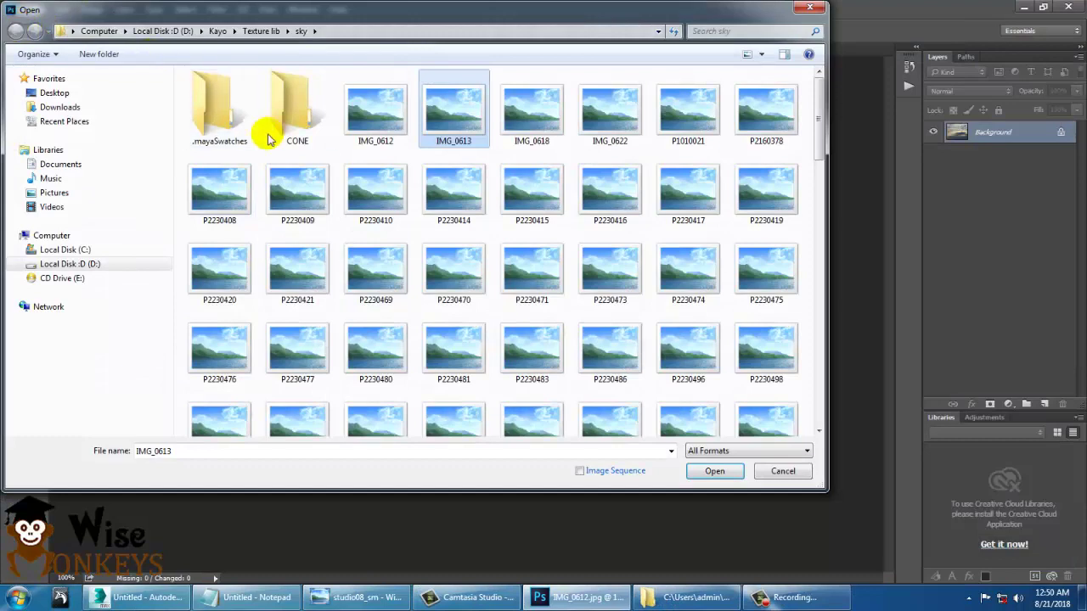
# Preview the first few sky images from IMG_0613 again and open P2160378.
pyautogui.rightClick(471, 100)
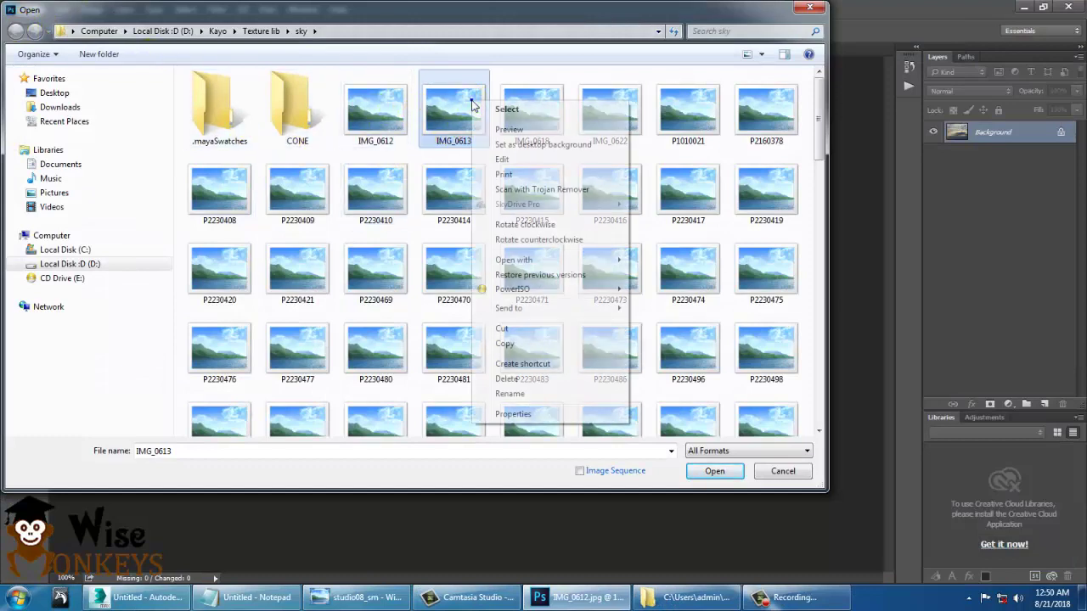
pyautogui.click(510, 129)
pyautogui.press('Right')
pyautogui.press('Right')
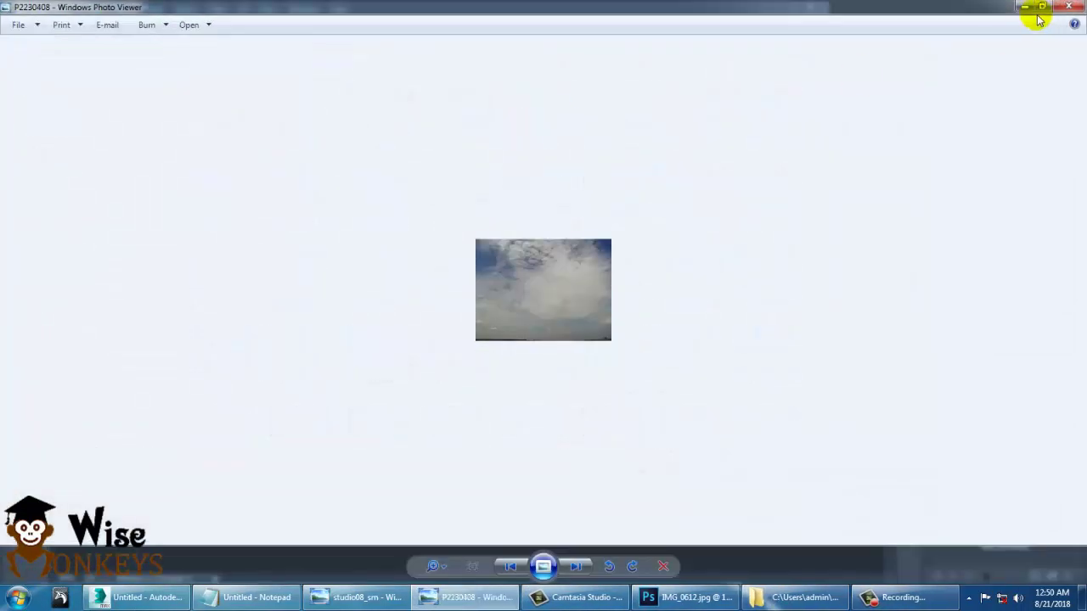
pyautogui.click(1068, 7)
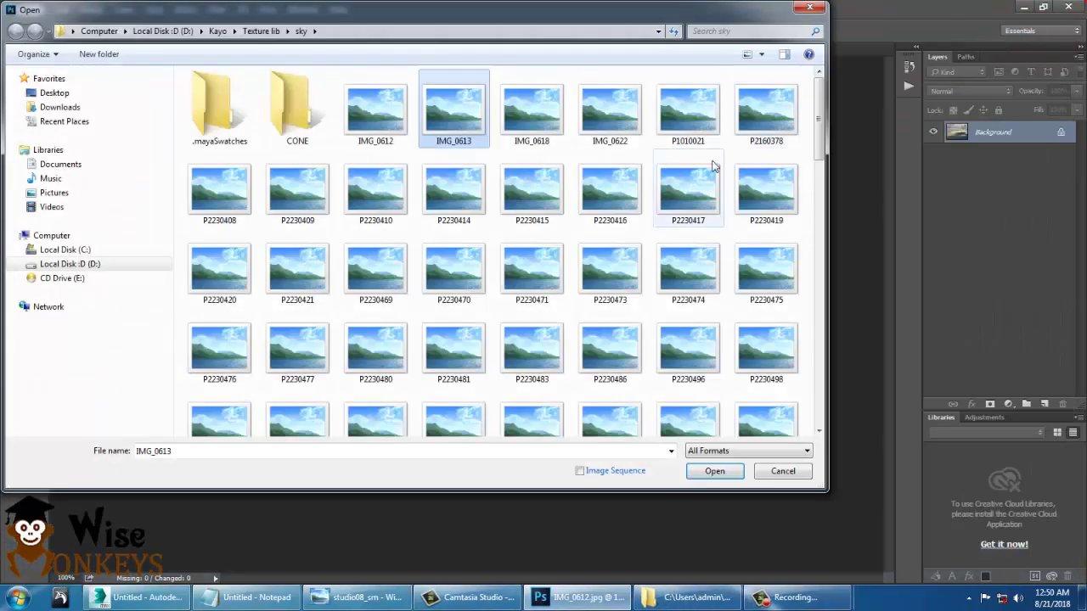
pyautogui.doubleClick(744, 109)
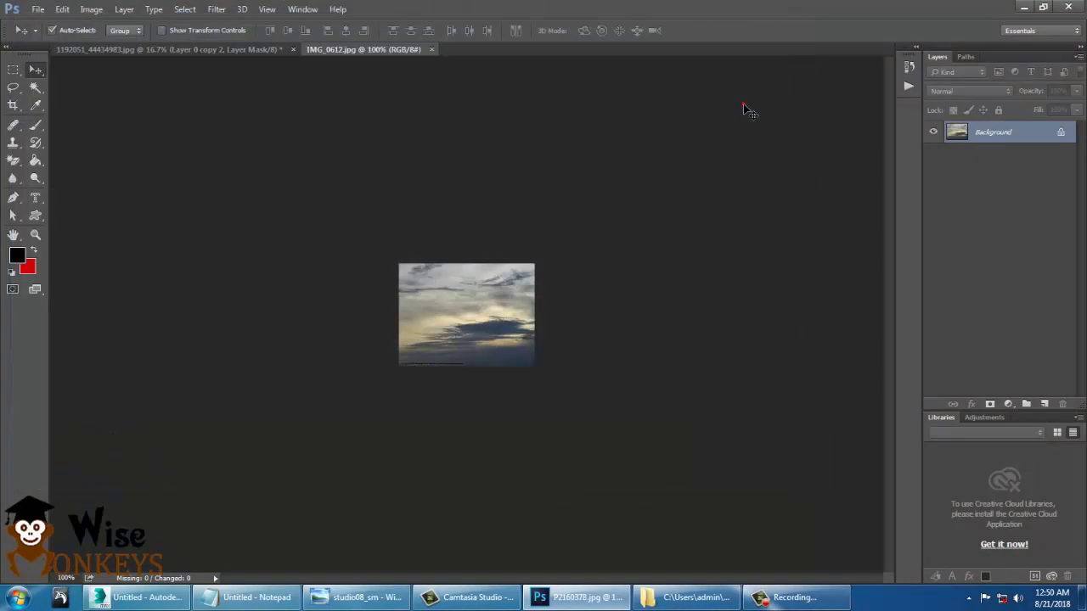
# Bring the P2160378 sky into the woman's document as a new layer and scale it up to about 1151%.
pyautogui.moveTo(413, 291); pyautogui.dragTo(470, 397)
pyautogui.hotkey('ctrl', 't')
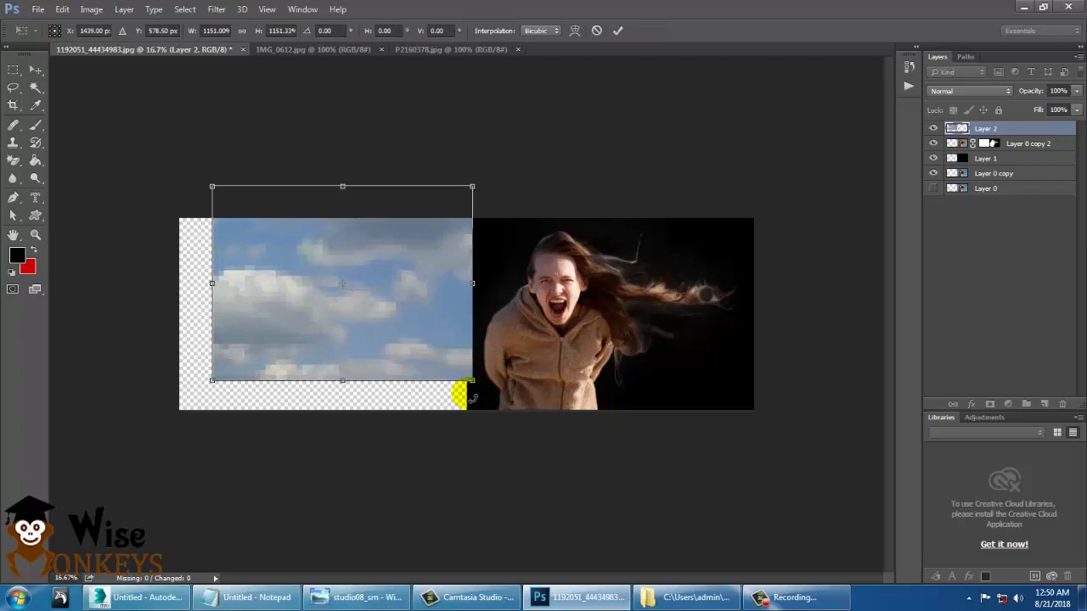
pyautogui.press('Return')
# Move the sky layer over the woman's half of the canvas and enlarge it about 110% so it covers that half.
pyautogui.moveTo(273, 305); pyautogui.dragTo(523, 334)
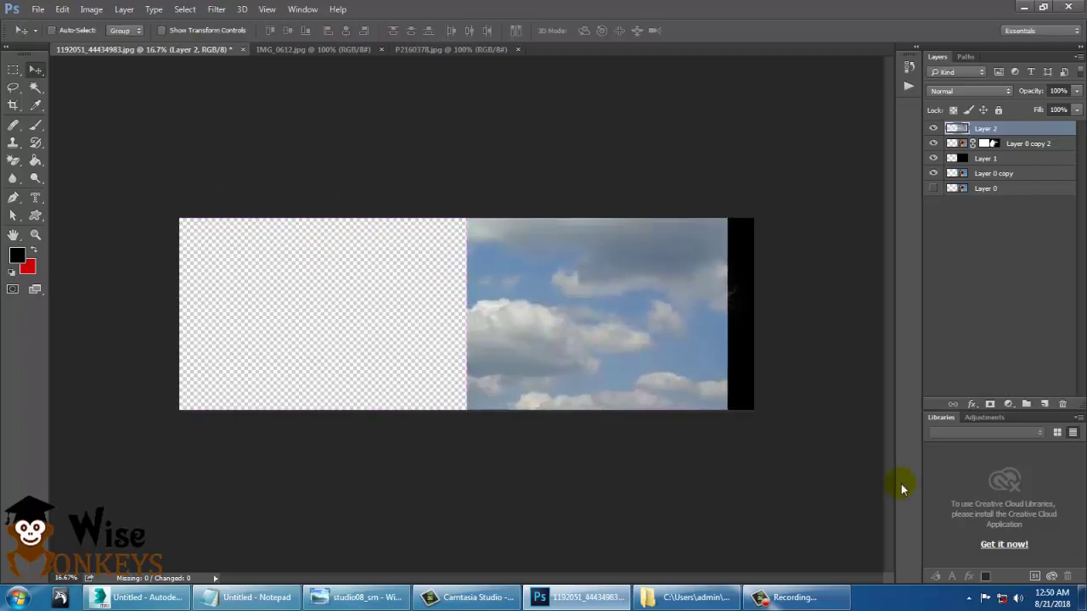
pyautogui.hotkey('ctrl', 't')
pyautogui.moveTo(727, 411)
pyautogui.mouseDown()
pyautogui.moveTo(746, 427)
pyautogui.moveTo(740, 417)
pyautogui.mouseUp()
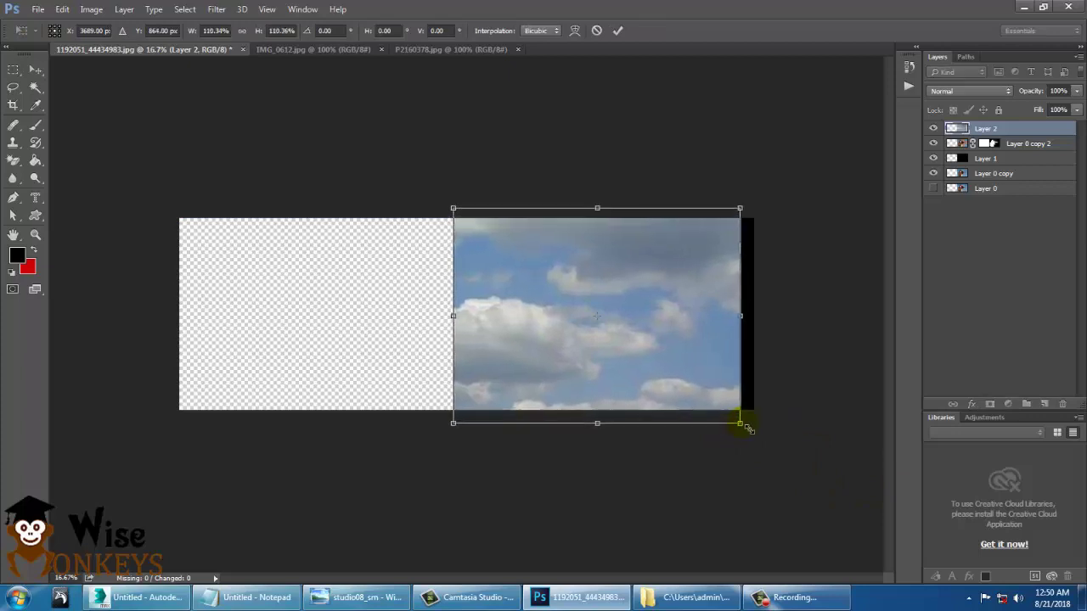
pyautogui.press('Return')
pyautogui.moveTo(624, 374); pyautogui.dragTo(639, 377)
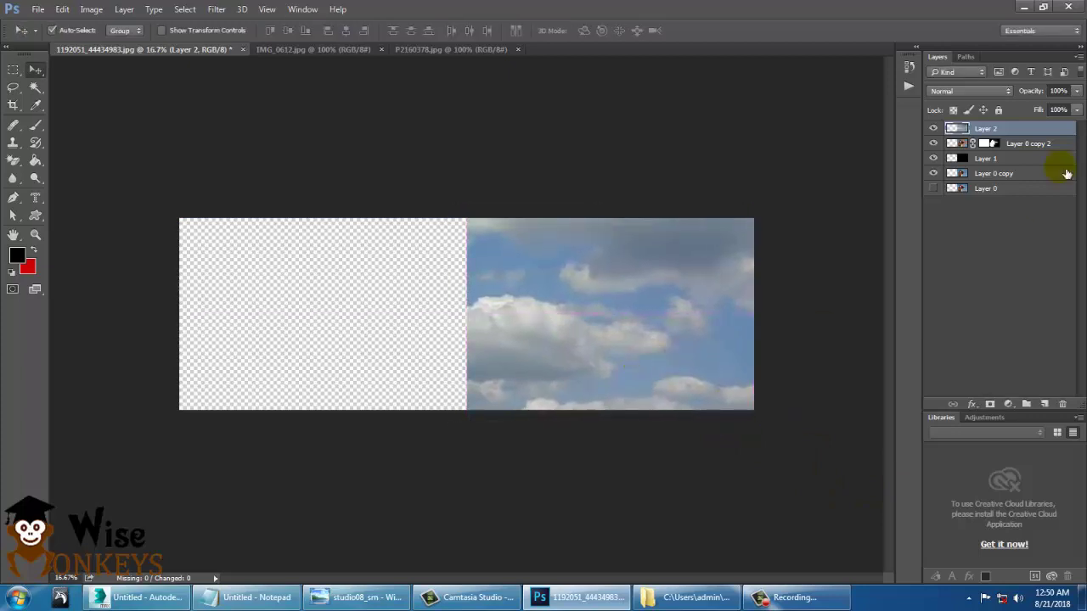
# Place the sky layer directly beneath Layer 0 copy 2 and hide the black Layer 1.
pyautogui.moveTo(991, 142); pyautogui.dragTo(1000, 162)
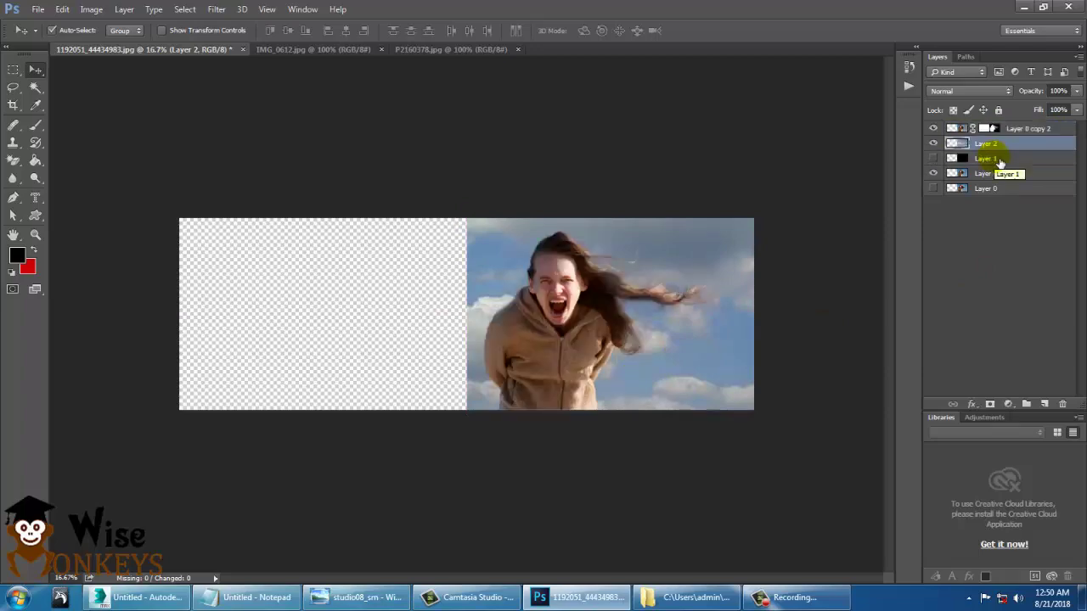
# Inspect the cutout hair against the sky up close, toggling Layer 0 copy 2 and Layer 2 to compare with the original.
pyautogui.hotkey('ctrl', '+')
pyautogui.hotkey('ctrl', '+')
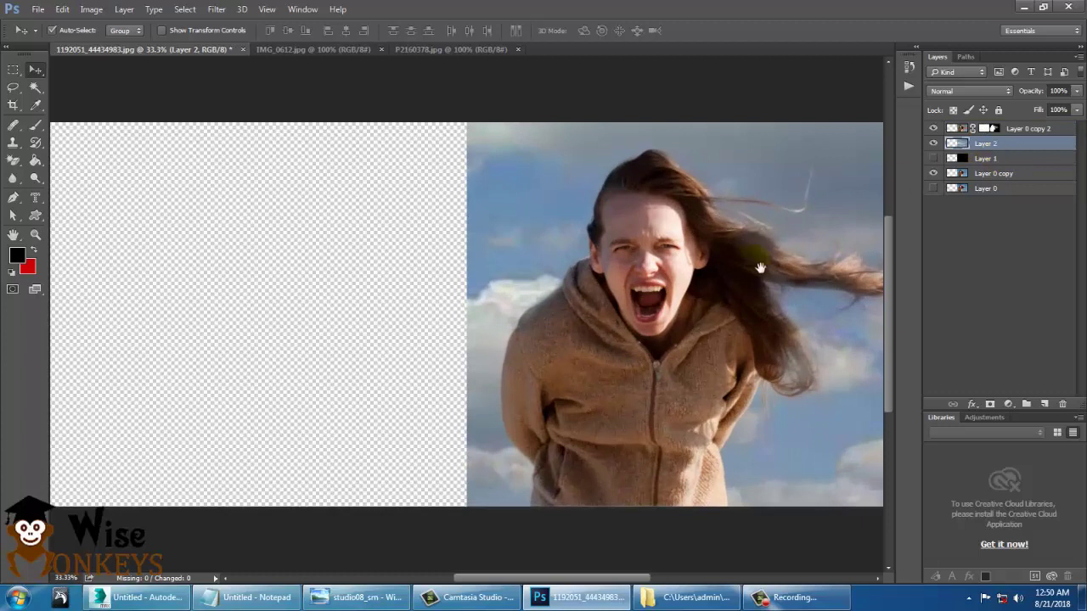
pyautogui.moveTo(759, 266); pyautogui.dragTo(505, 252)
pyautogui.click(936, 129)
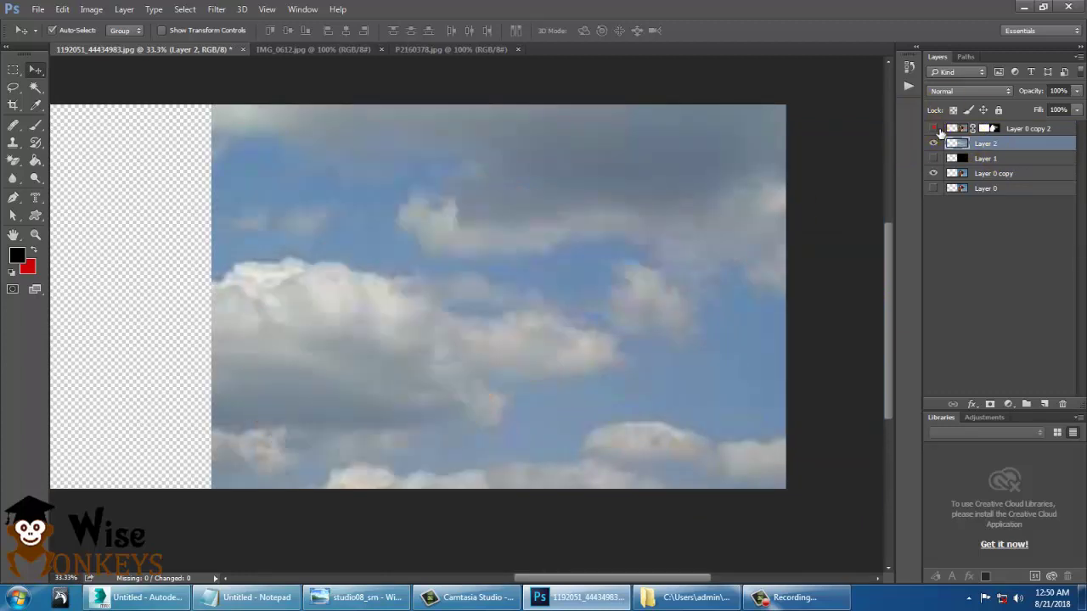
pyautogui.click(935, 129)
pyautogui.click(938, 145)
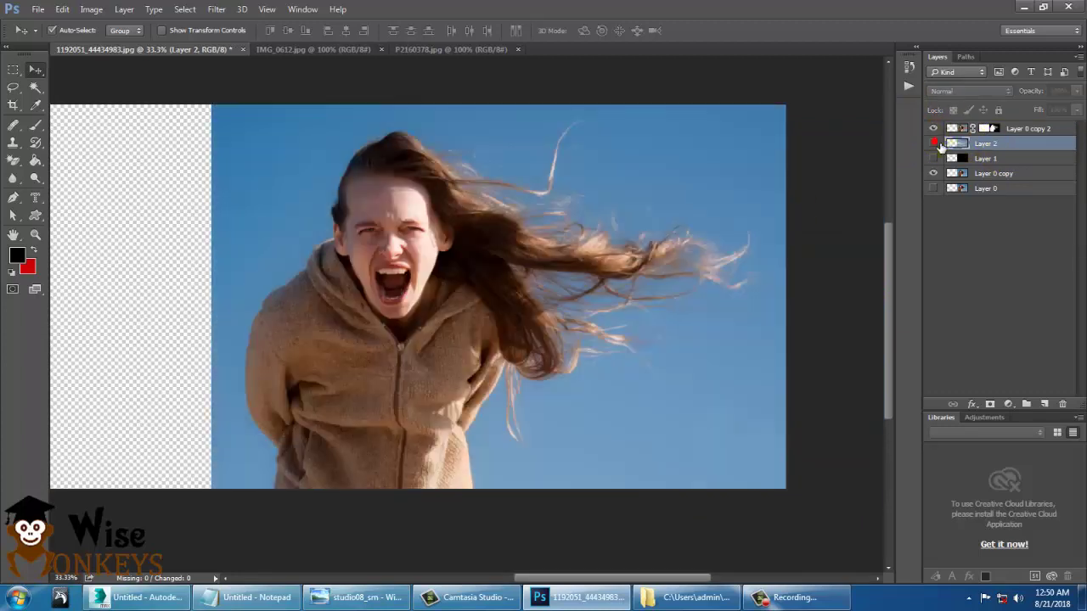
pyautogui.click(937, 144)
pyautogui.click(938, 144)
pyautogui.click(938, 144)
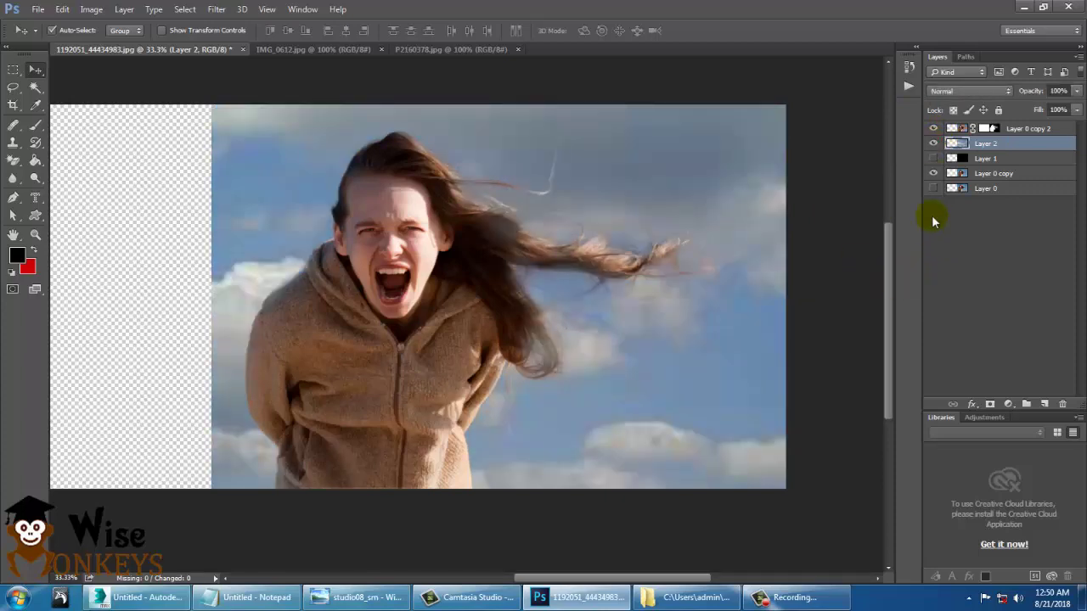
# Hide the layers above Layer 0 copy and move that original photo into the empty left half of the canvas.
pyautogui.click(993, 174)
pyautogui.click(936, 129)
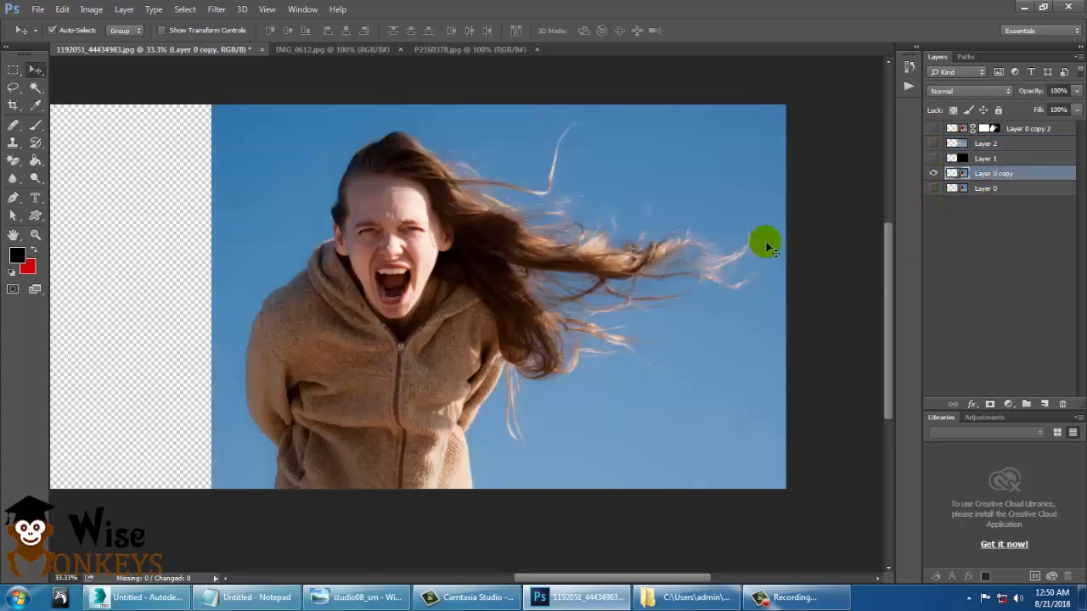
pyautogui.hotkey('ctrl', '-')
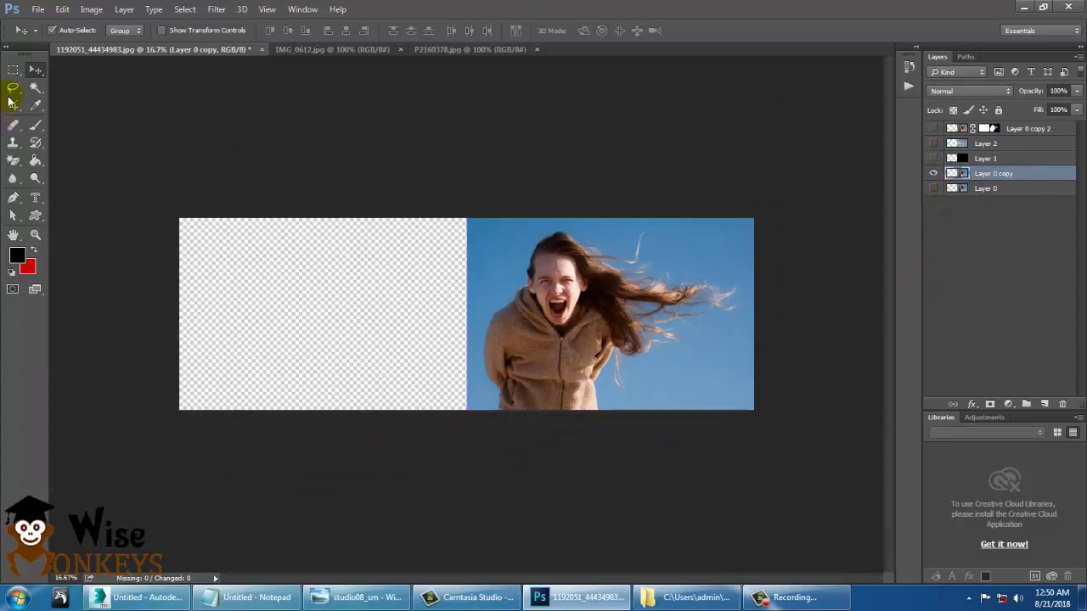
pyautogui.rightClick(616, 259)
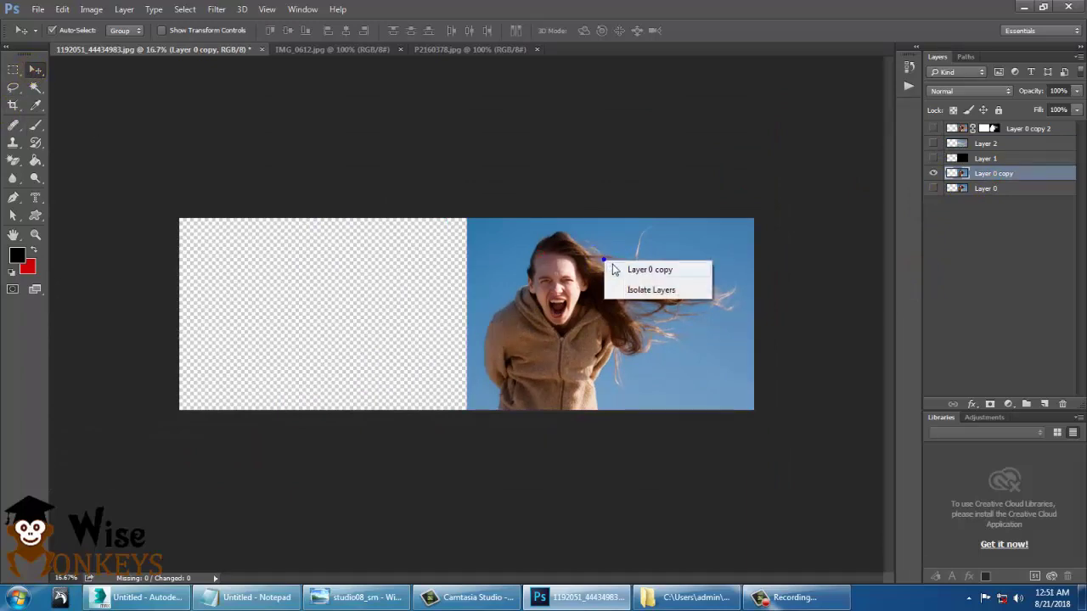
pyautogui.click(628, 266)
pyautogui.moveTo(595, 288); pyautogui.dragTo(308, 293)
# Make the sky on Layer 2 and the cutout on Layer 0 copy 2 visible.
pyautogui.click(934, 143)
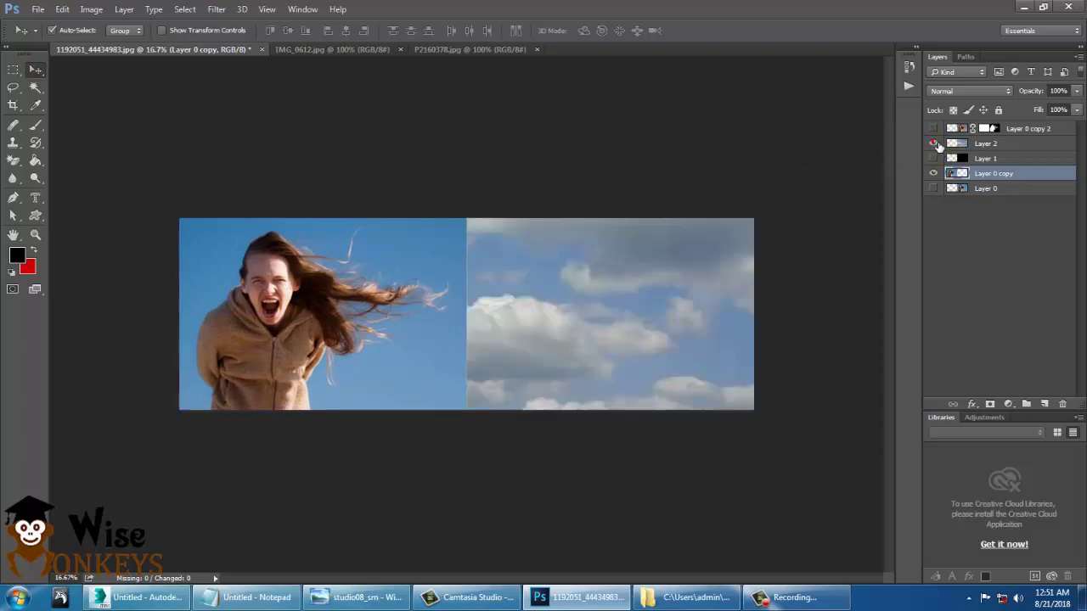
pyautogui.click(934, 128)
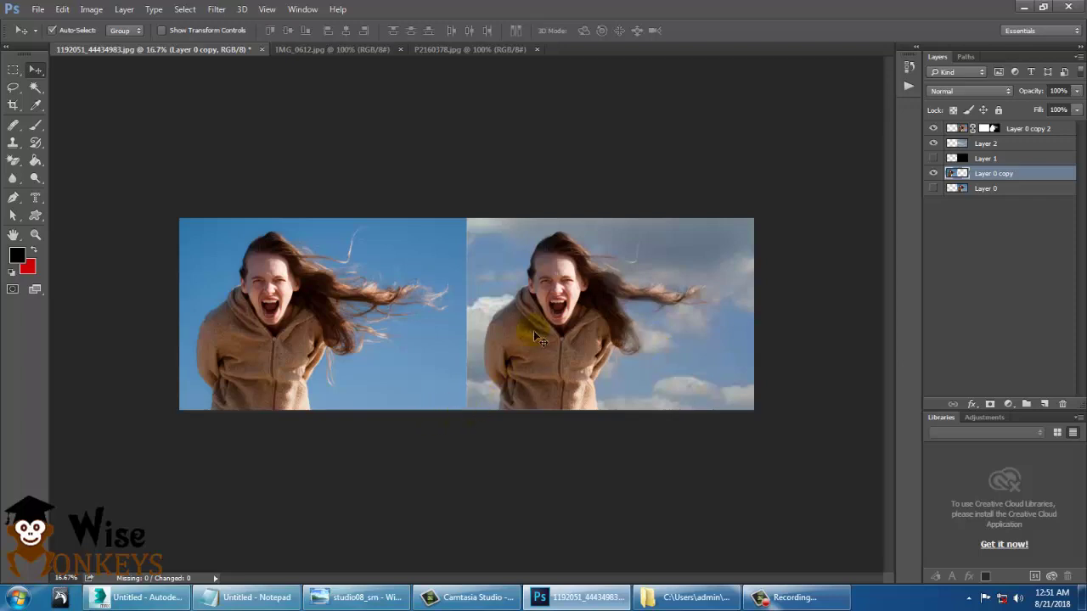
# Toggle the visibility of the sky on Layer 2 and the original on Layer 0 copy to compare both halves.
pyautogui.click(933, 143)
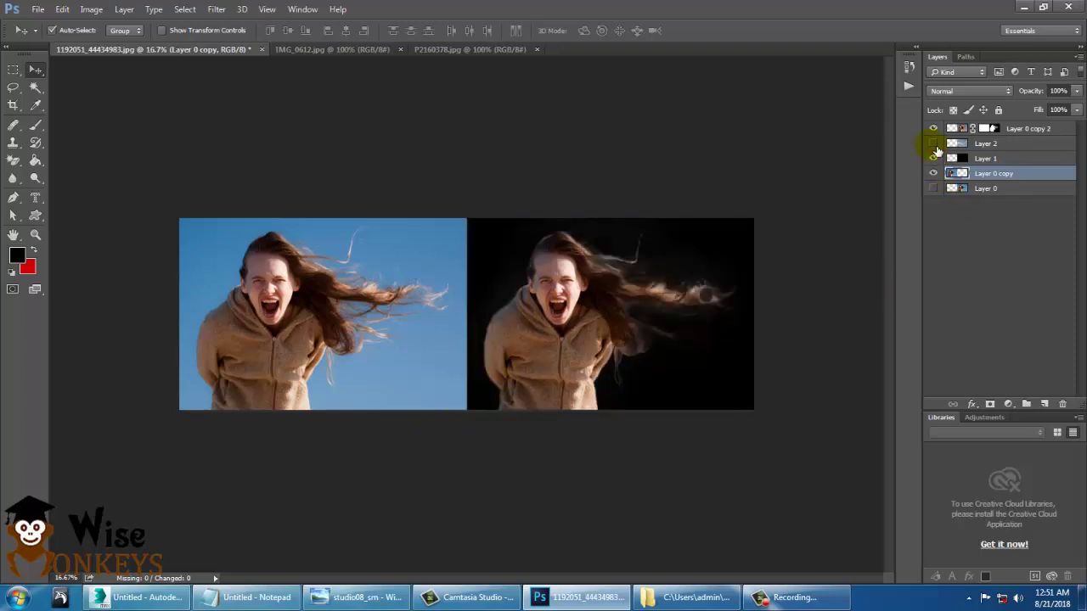
pyautogui.click(934, 144)
pyautogui.click(934, 144)
pyautogui.click(934, 145)
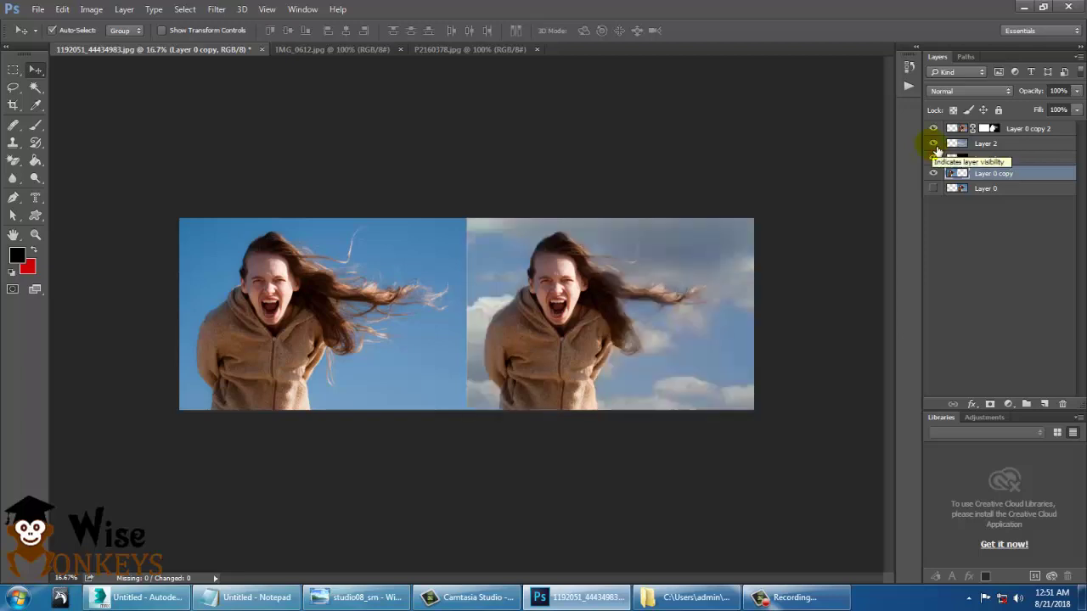
pyautogui.click(933, 173)
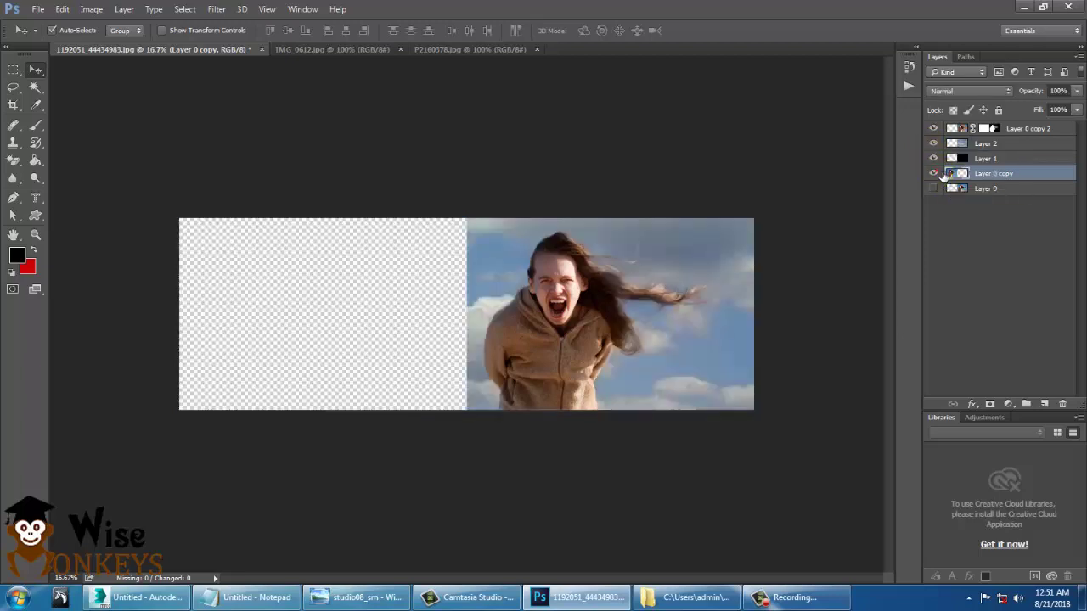
pyautogui.click(933, 174)
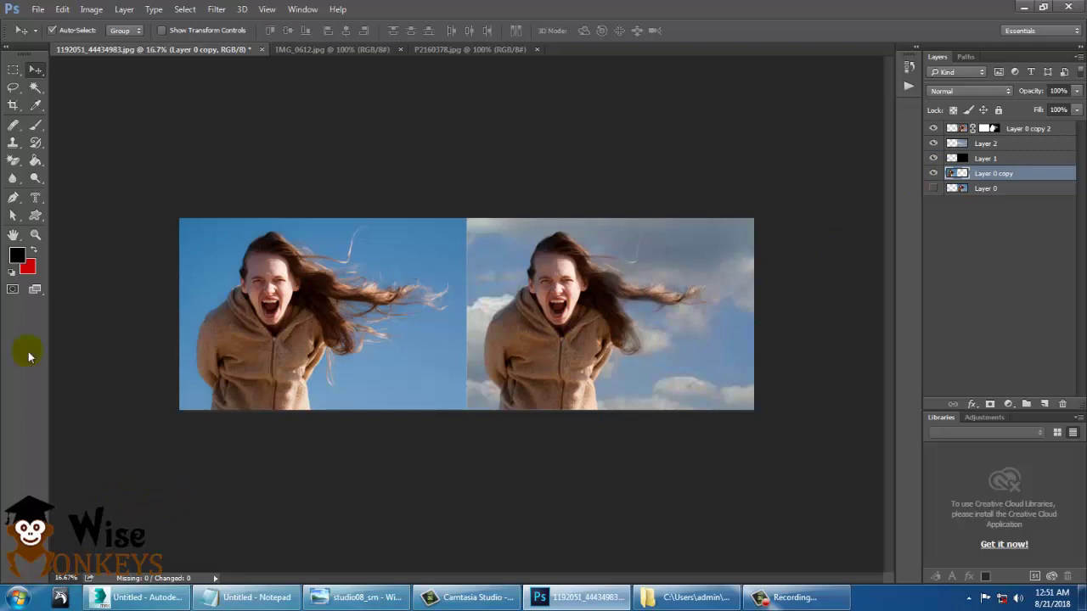
# Add the horizontal text label "Before" in Arial Bold, 110 pt, near the lower right of the original photo.
pyautogui.click(35, 199)
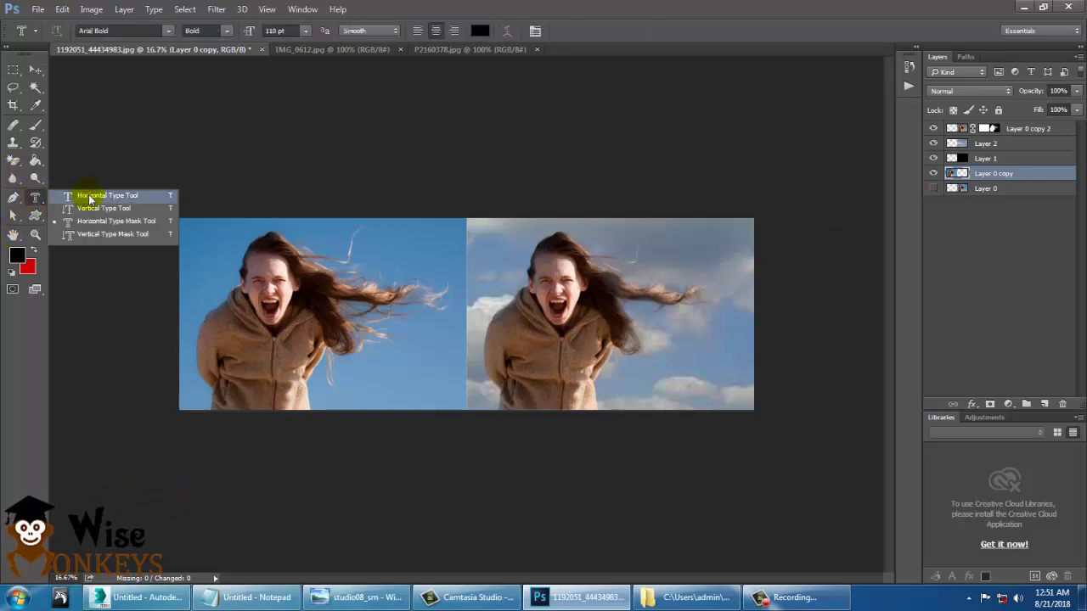
pyautogui.click(91, 200)
pyautogui.click(343, 397)
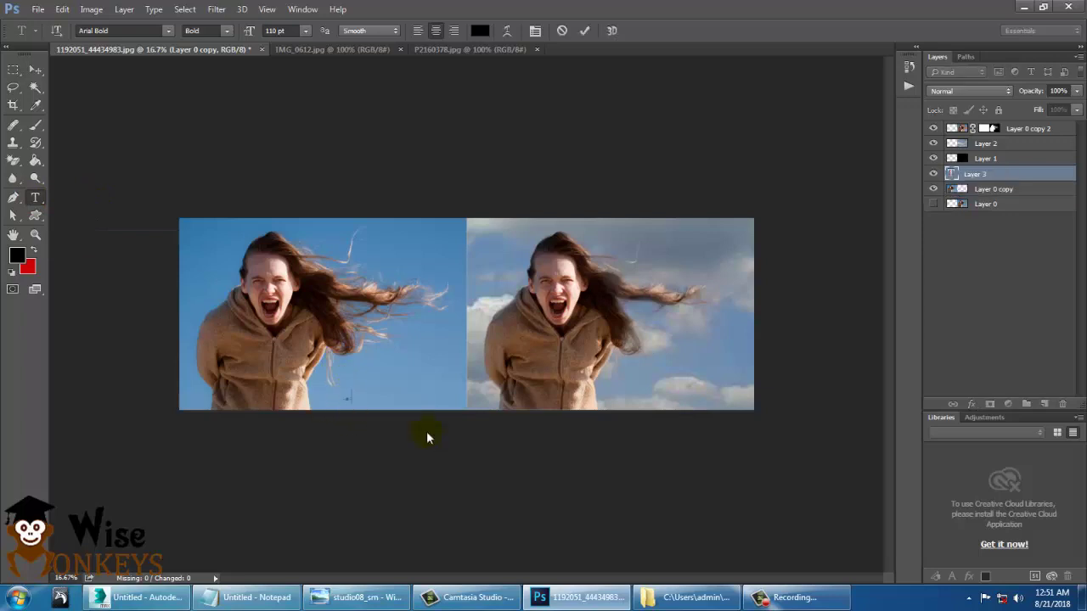
pyautogui.write('Before')
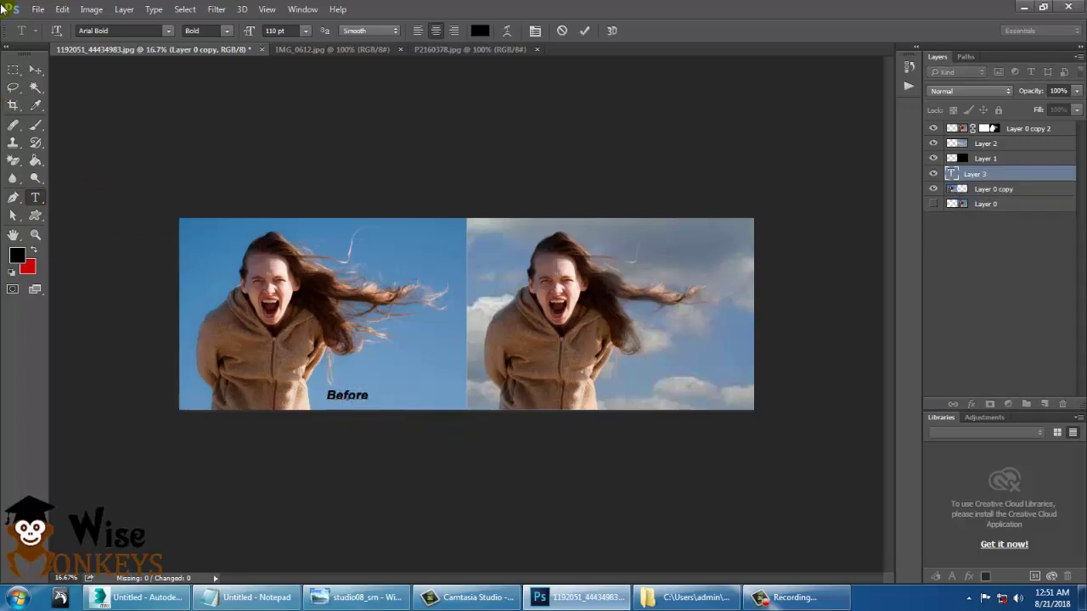
pyautogui.click(35, 69)
pyautogui.moveTo(354, 396); pyautogui.dragTo(368, 392)
# Duplicate the Before label, move the copy to the same spot on the sky composite, and bring its layer to the front.
pyautogui.rightClick(994, 171)
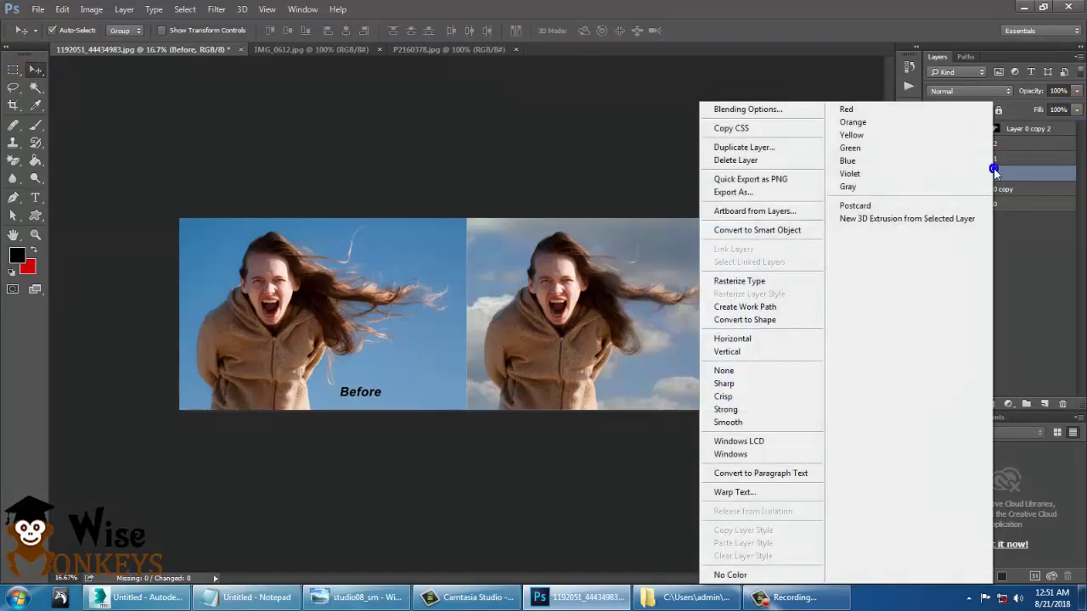
pyautogui.click(751, 146)
pyautogui.click(679, 180)
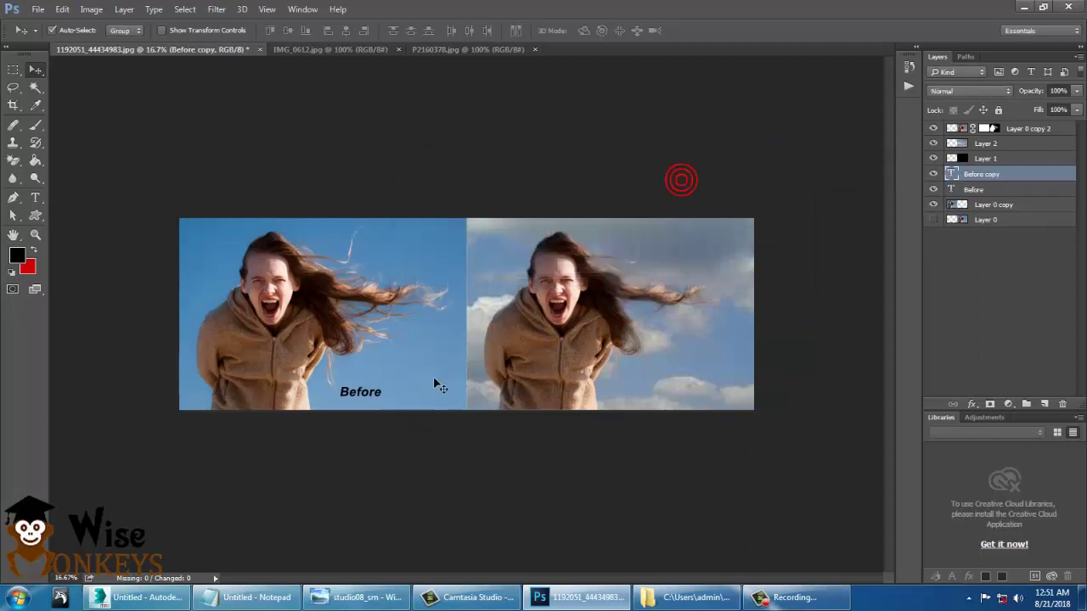
pyautogui.moveTo(363, 389); pyautogui.dragTo(720, 391)
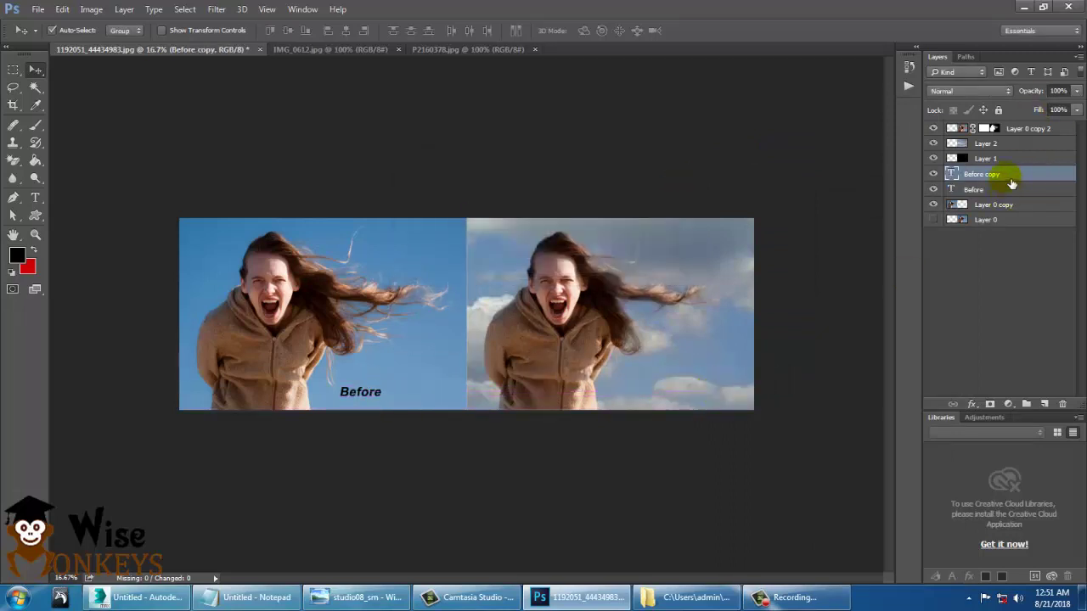
pyautogui.moveTo(1012, 183); pyautogui.dragTo(991, 134)
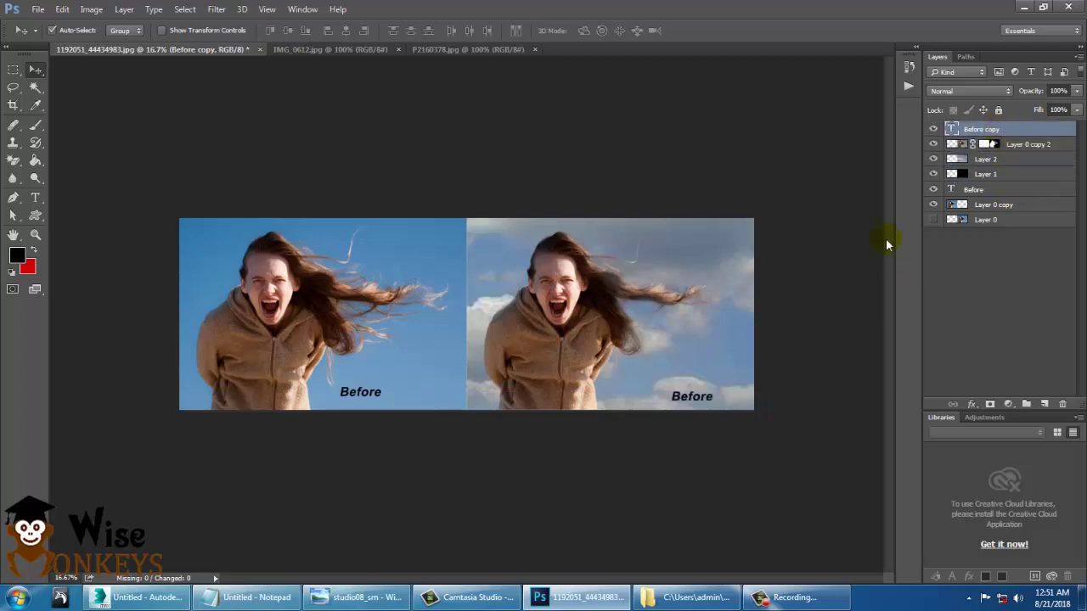
pyautogui.moveTo(660, 396); pyautogui.dragTo(654, 391)
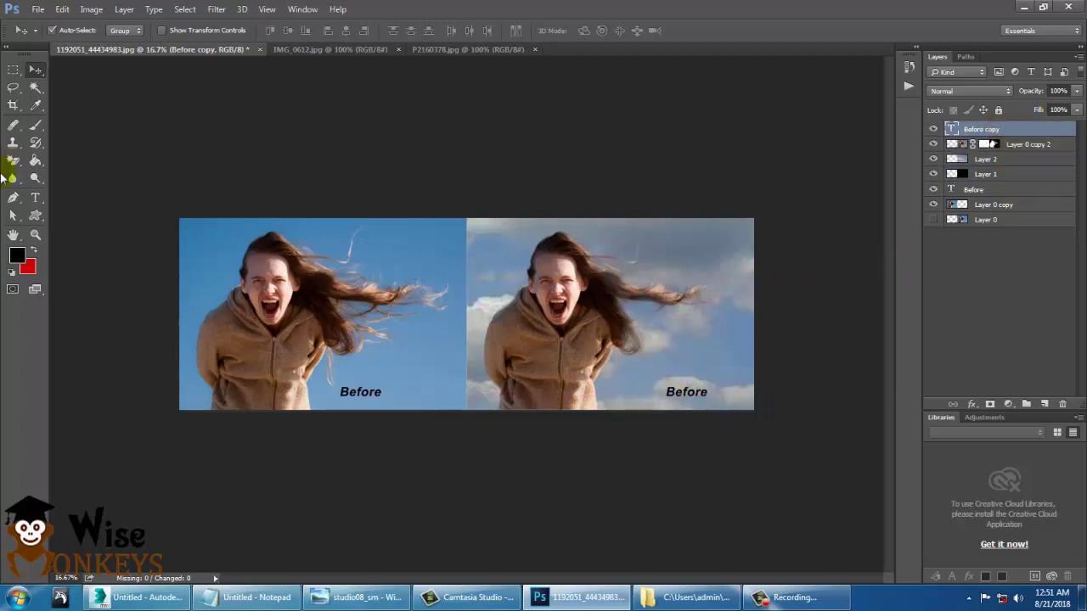
# Change the duplicated label's text on the sky composite to "After".
pyautogui.click(36, 200)
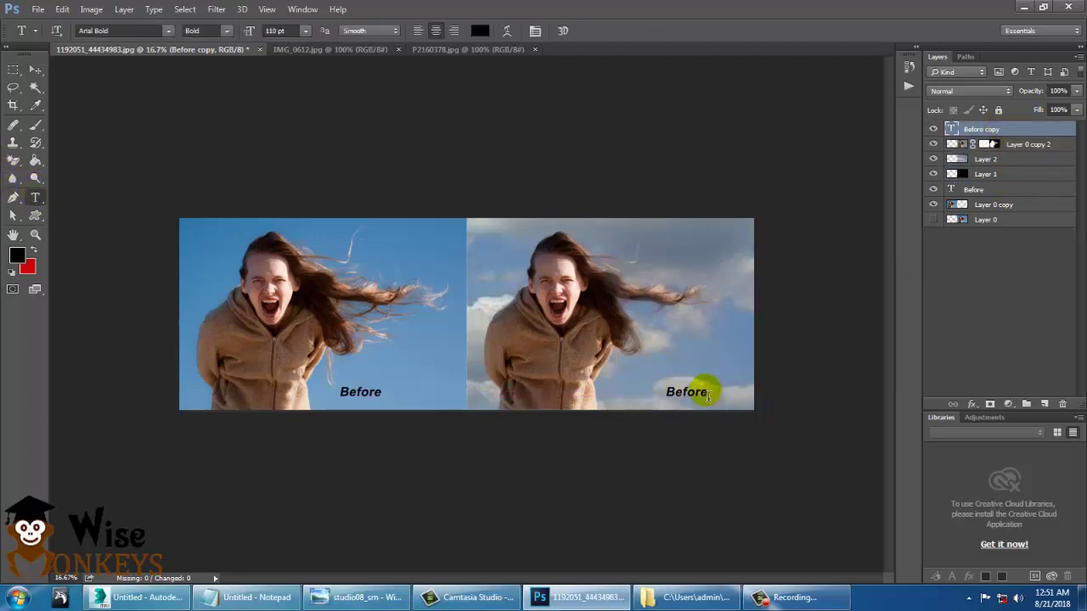
pyautogui.moveTo(712, 399); pyautogui.dragTo(626, 391)
pyautogui.press('Escape')
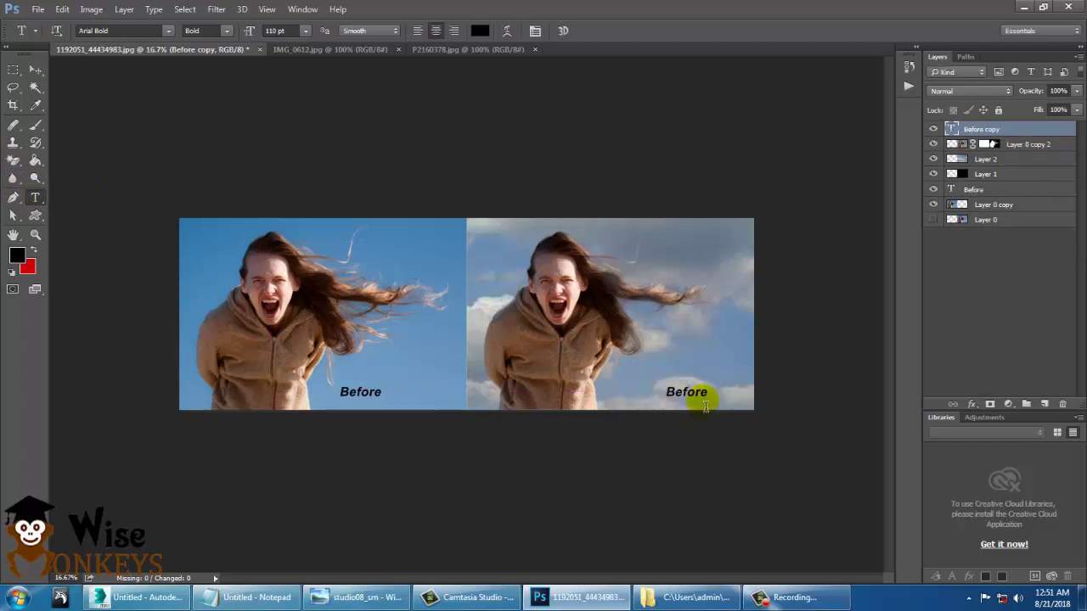
pyautogui.doubleClick(706, 399)
pyautogui.write('After')
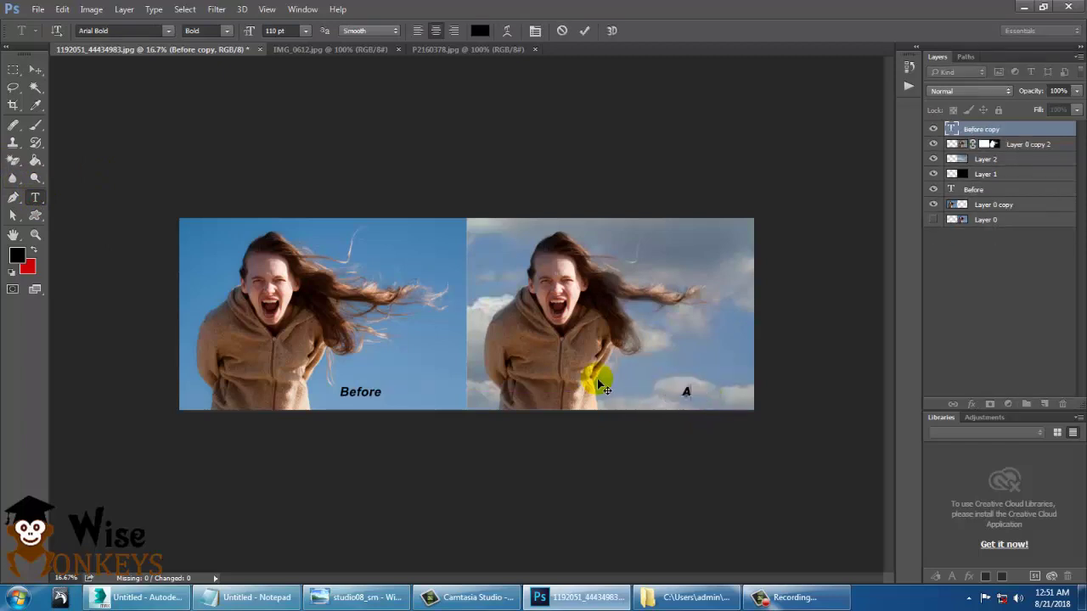
pyautogui.click(36, 70)
# Paint white on Layer 0 copy 2's layer mask over the faded hair beside the face, using 22% brush opacity.
pyautogui.hotkey('ctrl', '+')
pyautogui.hotkey('ctrl', '+')
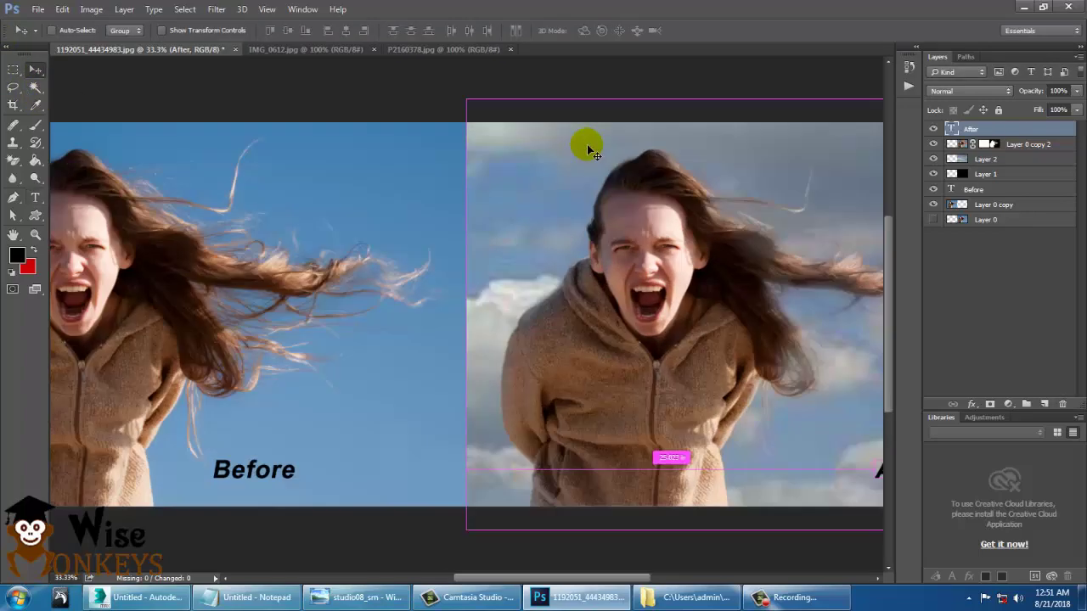
pyautogui.moveTo(792, 217); pyautogui.dragTo(704, 204)
pyautogui.click(697, 196)
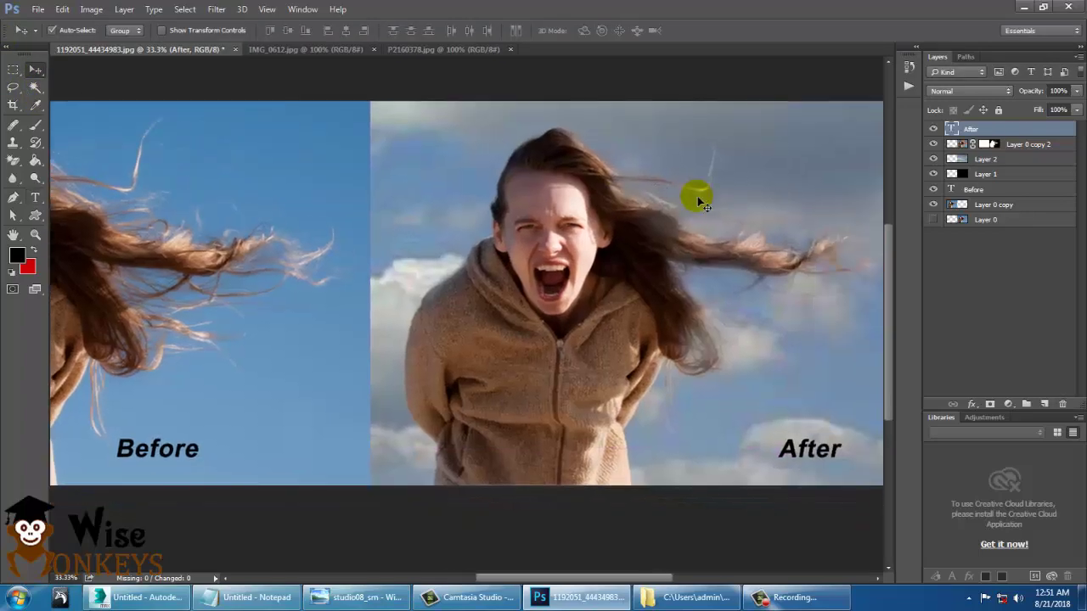
pyautogui.hotkey('ctrl', '+')
pyautogui.moveTo(716, 247); pyautogui.dragTo(622, 274)
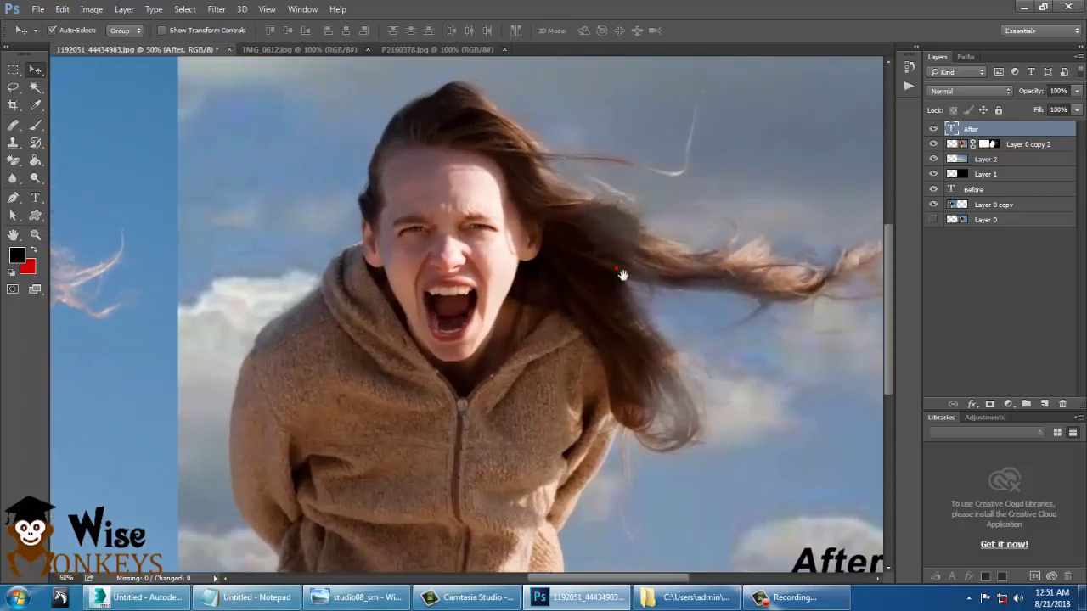
pyautogui.rightClick(605, 236)
pyautogui.click(635, 237)
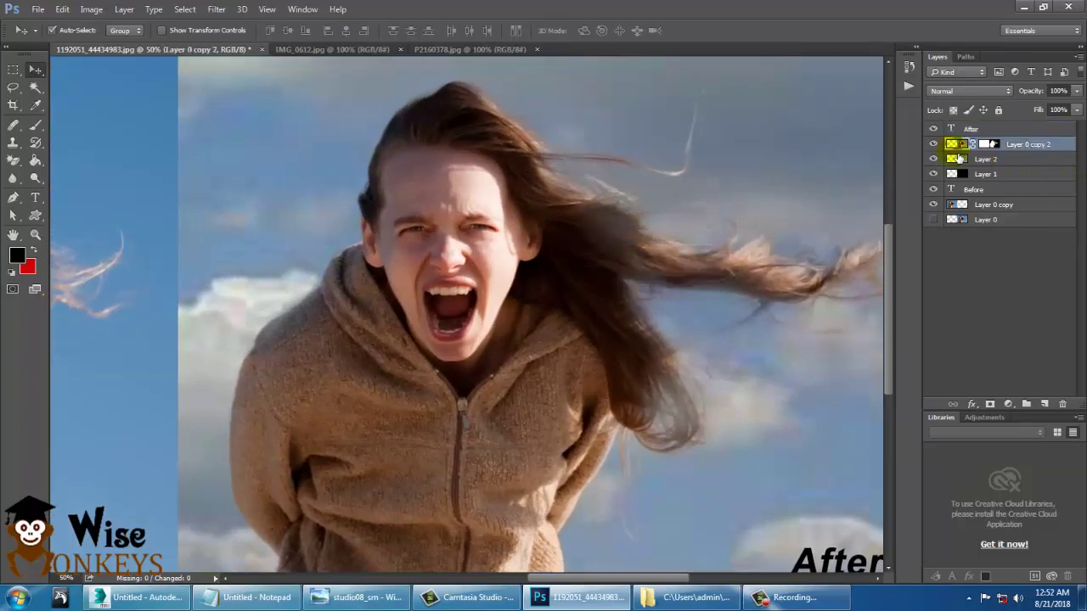
pyautogui.click(986, 144)
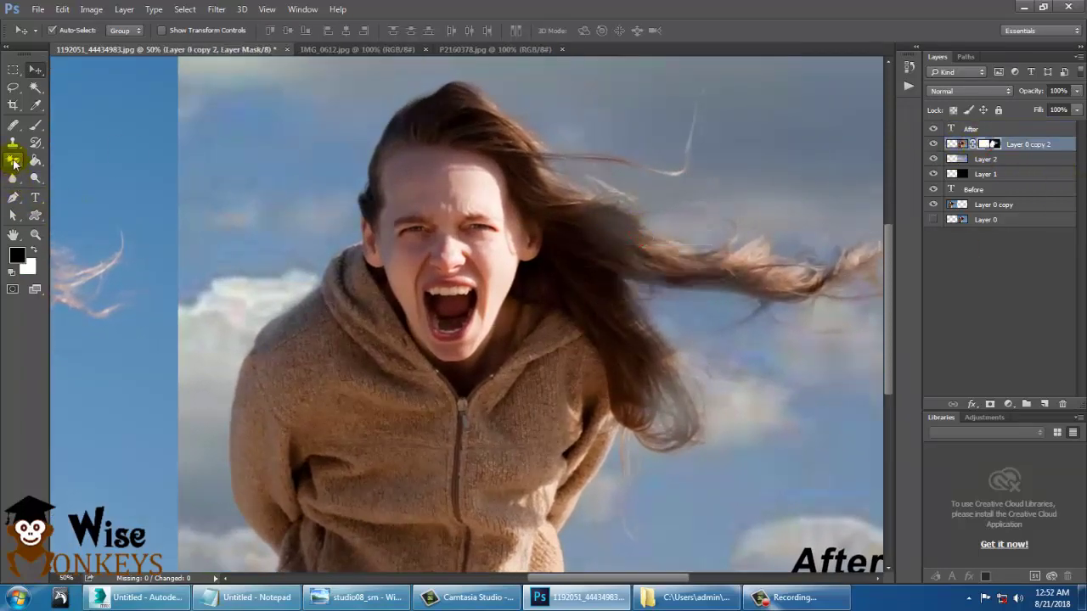
pyautogui.click(35, 124)
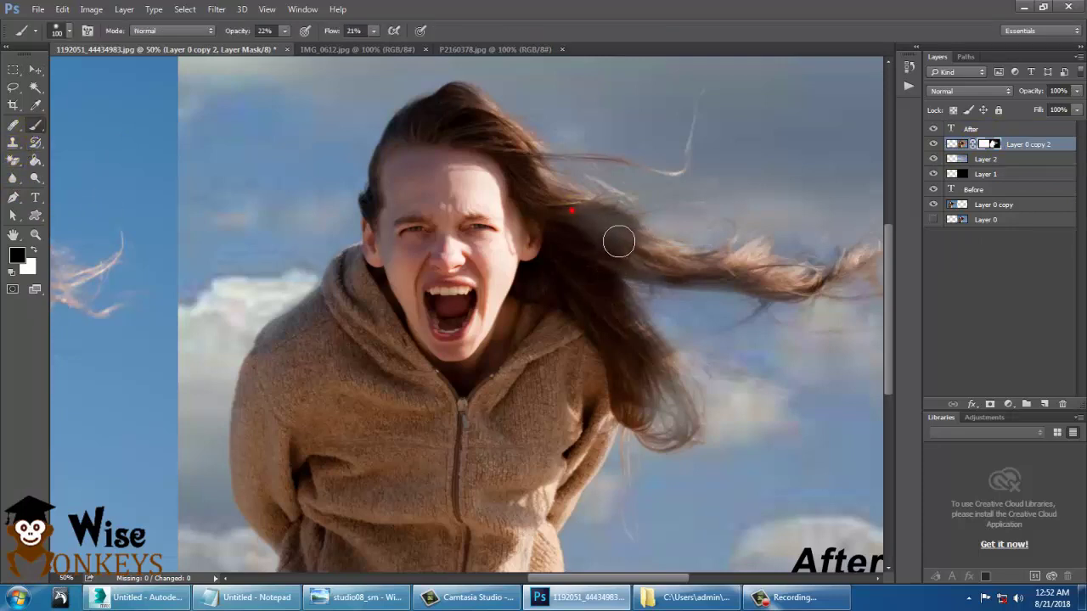
pyautogui.click(33, 248)
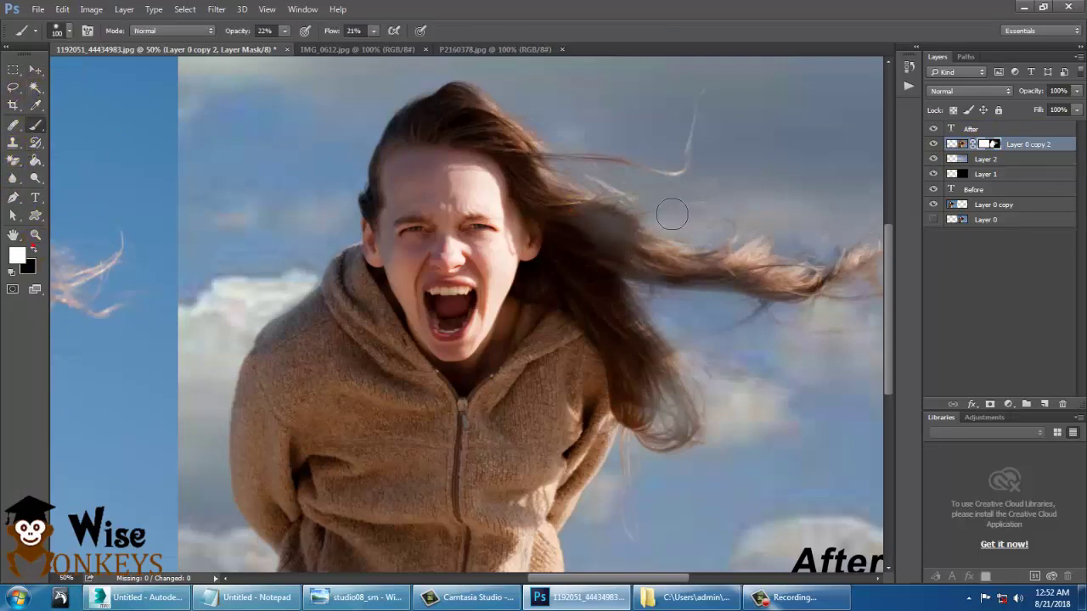
pyautogui.moveTo(599, 193)
pyautogui.mouseDown()
pyautogui.moveTo(601, 225)
pyautogui.moveTo(638, 251)
pyautogui.moveTo(609, 231)
pyautogui.mouseUp()
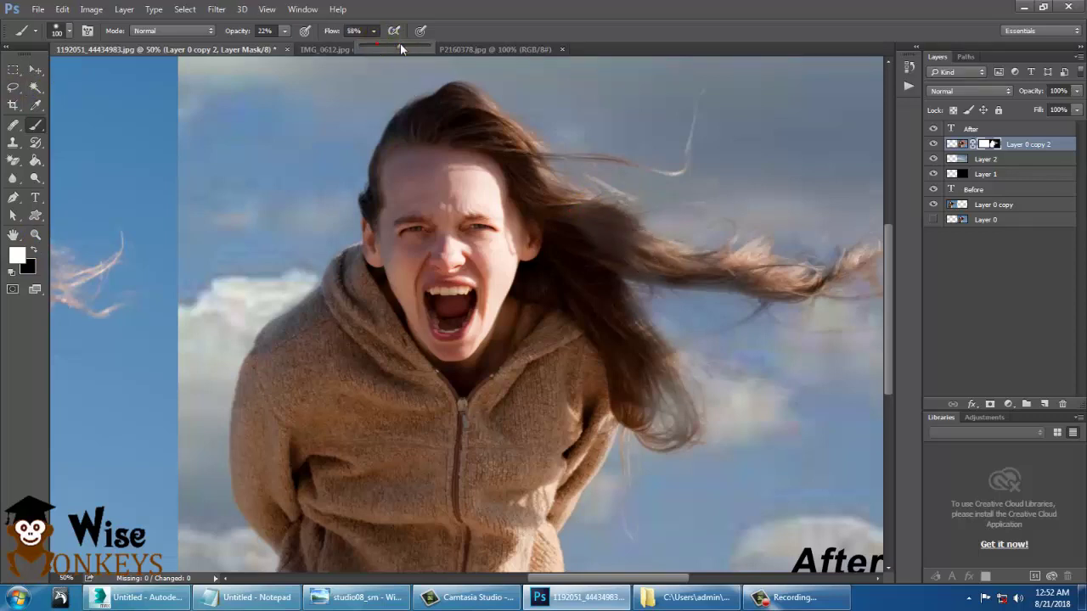
# Raise the brush to 55% opacity and 63% flow and paint the mask to restore the flowing and hanging hair.
pyautogui.click(286, 33)
pyautogui.moveTo(287, 48); pyautogui.dragTo(308, 47)
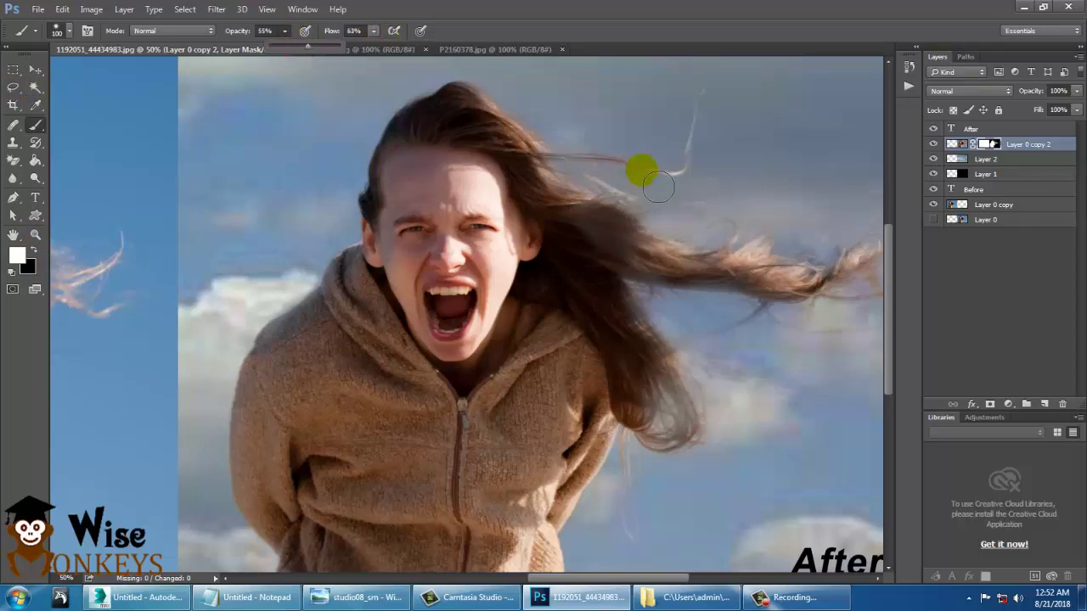
pyautogui.click(598, 216)
pyautogui.moveTo(619, 243)
pyautogui.mouseDown()
pyautogui.moveTo(602, 258)
pyautogui.moveTo(773, 287)
pyautogui.mouseUp()
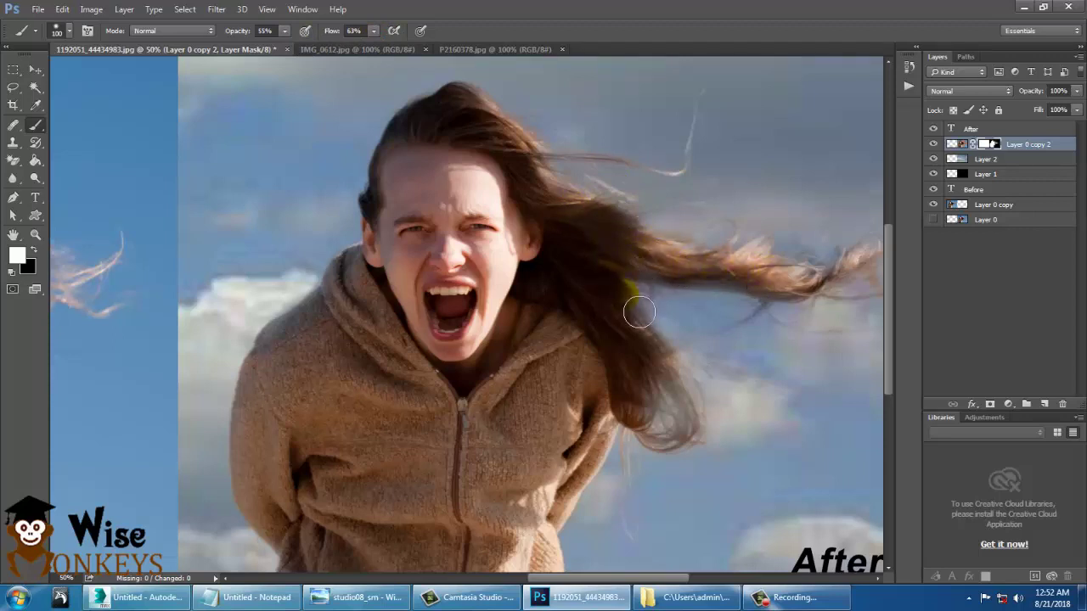
pyautogui.moveTo(638, 313)
pyautogui.mouseDown()
pyautogui.moveTo(652, 333)
pyautogui.moveTo(722, 326)
pyautogui.moveTo(715, 344)
pyautogui.moveTo(667, 329)
pyautogui.moveTo(672, 341)
pyautogui.moveTo(751, 327)
pyautogui.moveTo(718, 341)
pyautogui.moveTo(659, 339)
pyautogui.moveTo(642, 402)
pyautogui.moveTo(675, 386)
pyautogui.moveTo(691, 413)
pyautogui.moveTo(647, 434)
pyautogui.mouseUp()
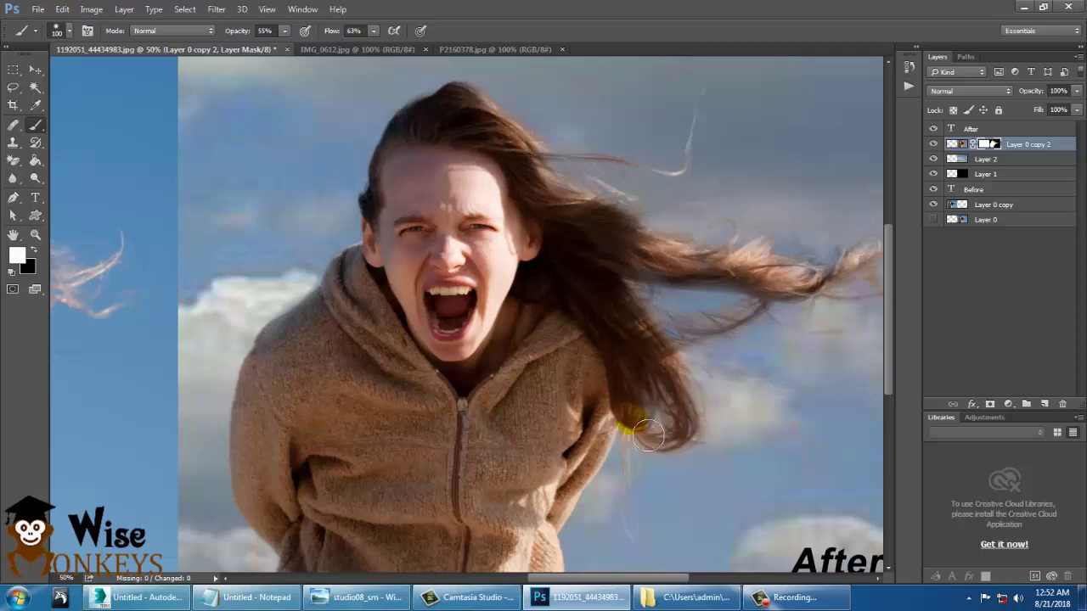
pyautogui.moveTo(679, 389); pyautogui.dragTo(698, 459)
pyautogui.moveTo(735, 348)
pyautogui.mouseDown()
pyautogui.moveTo(747, 335)
pyautogui.moveTo(701, 311)
pyautogui.moveTo(647, 314)
pyautogui.mouseUp()
# Reduce the brush size to 70 and restore the finer hair strands on Layer 0 copy 2's mask.
pyautogui.press('[')
pyautogui.press('[')
pyautogui.press('[')
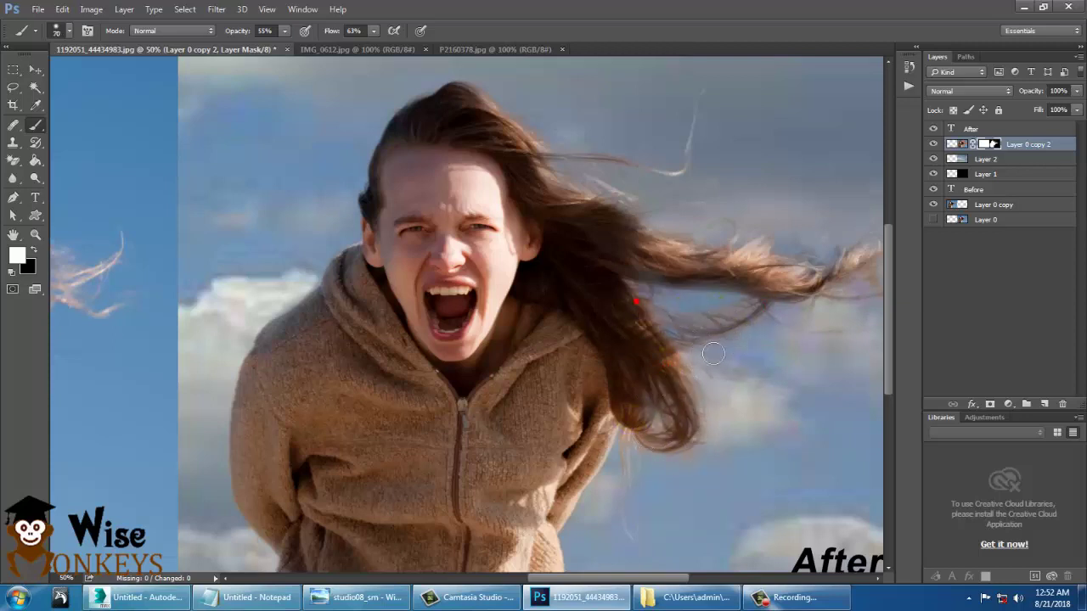
pyautogui.moveTo(713, 353)
pyautogui.mouseDown()
pyautogui.moveTo(747, 294)
pyautogui.moveTo(669, 288)
pyautogui.moveTo(549, 155)
pyautogui.mouseUp()
pyautogui.click(577, 169)
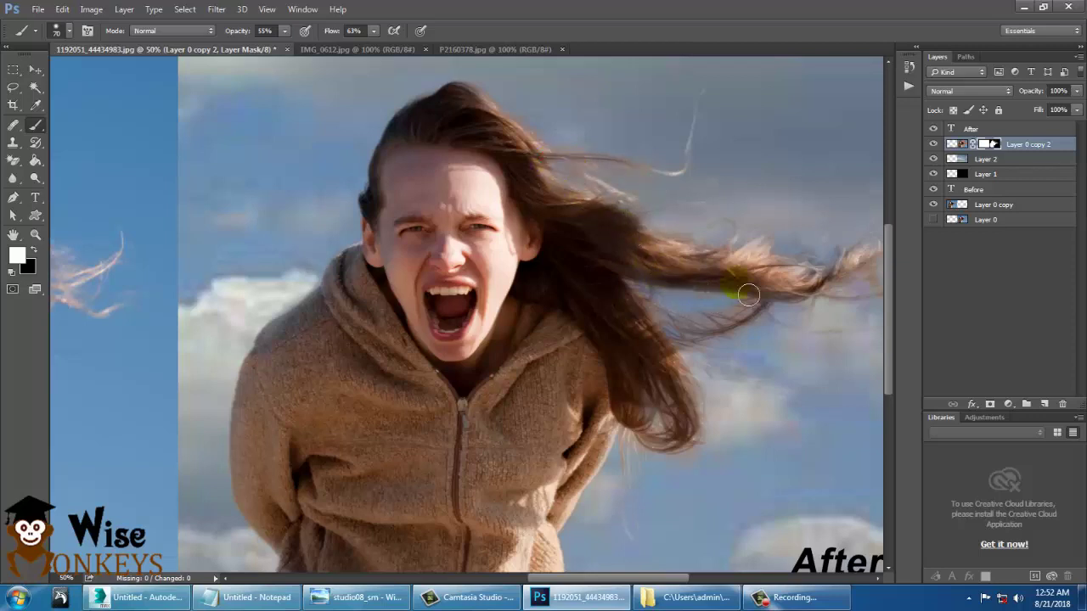
# Compare the restored hair in the After image with the Before photo at several magnifications.
pyautogui.hotkey('ctrl', '-')
pyautogui.hotkey('ctrl', '-')
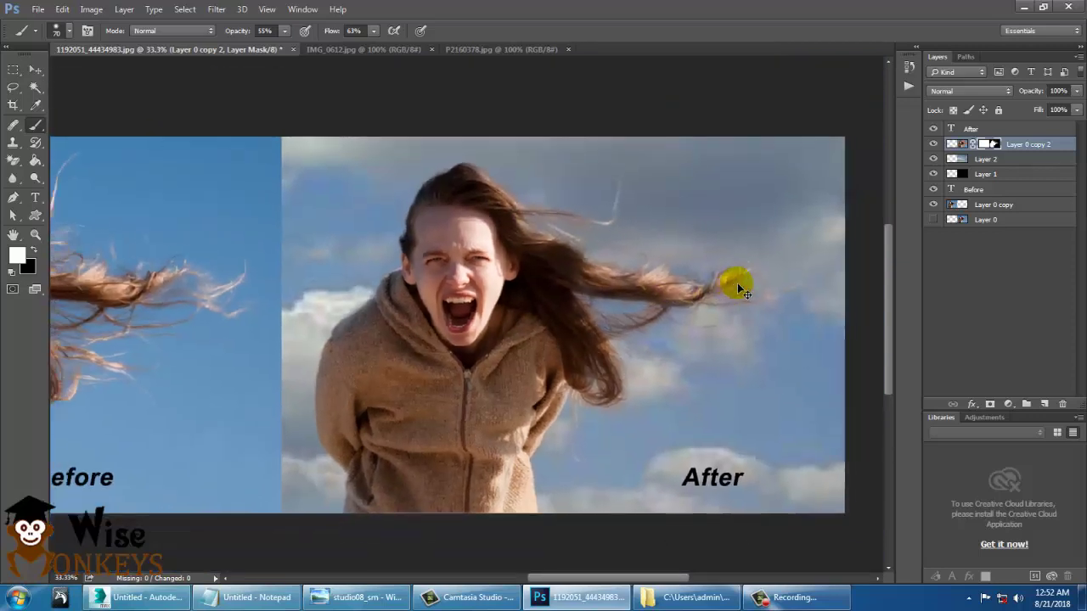
pyautogui.moveTo(471, 296); pyautogui.dragTo(602, 287)
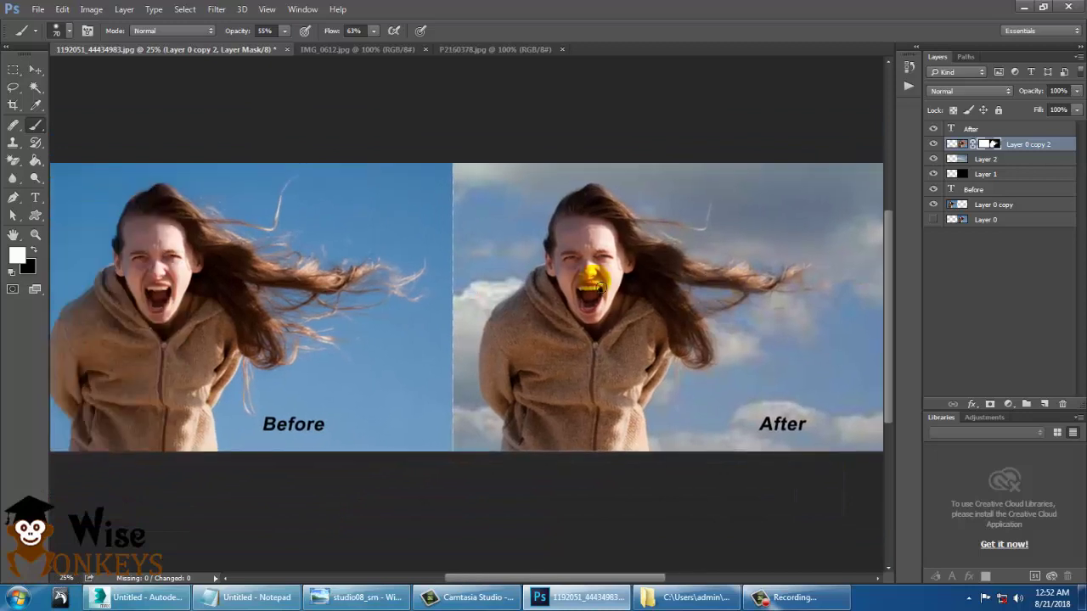
pyautogui.scroll(-1, 601, 287)
pyautogui.scroll(1, 600, 289)
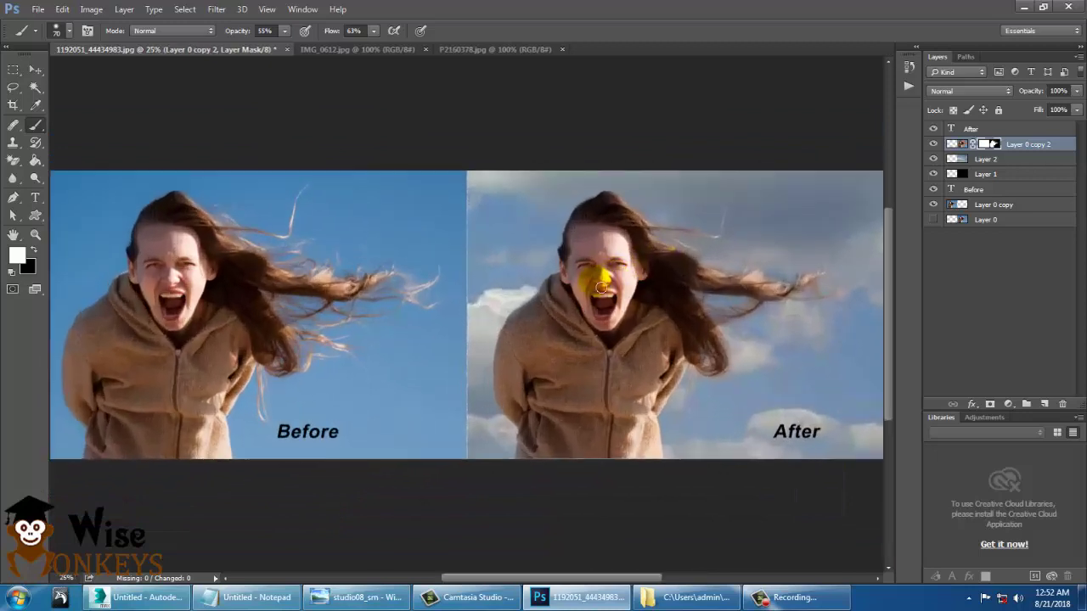
pyautogui.scroll(1, 600, 287)
pyautogui.scroll(-1, 600, 287)
pyautogui.scroll(-1, 600, 288)
pyautogui.hotkey('ctrl', '+')
pyautogui.moveTo(843, 344); pyautogui.dragTo(750, 311)
# Select the original photo on Layer 0 copy and nudge it flush against the After image.
pyautogui.click(35, 69)
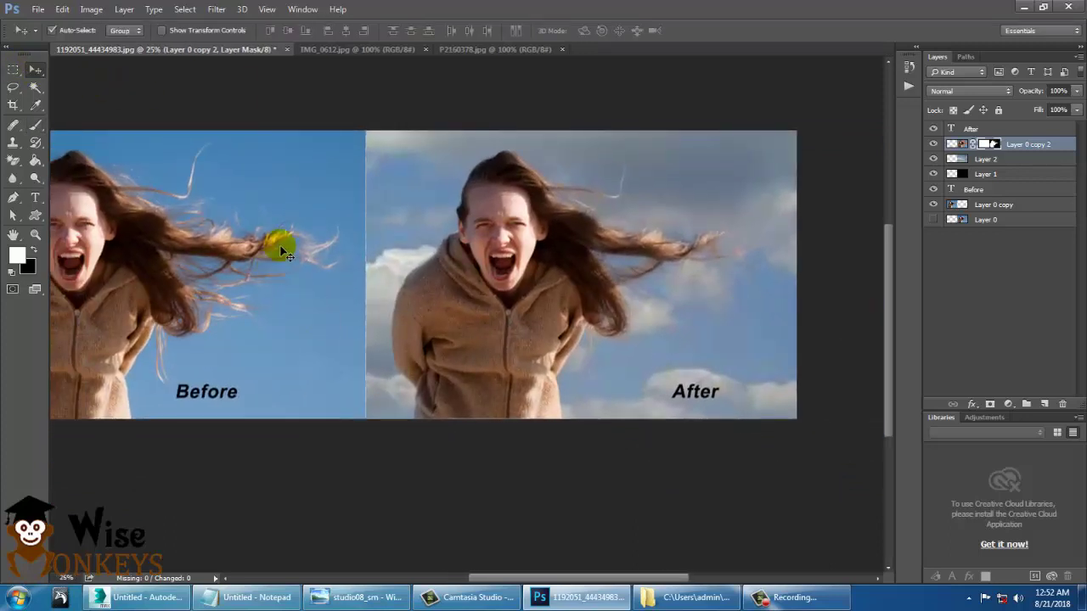
pyautogui.rightClick(297, 183)
pyautogui.click(355, 193)
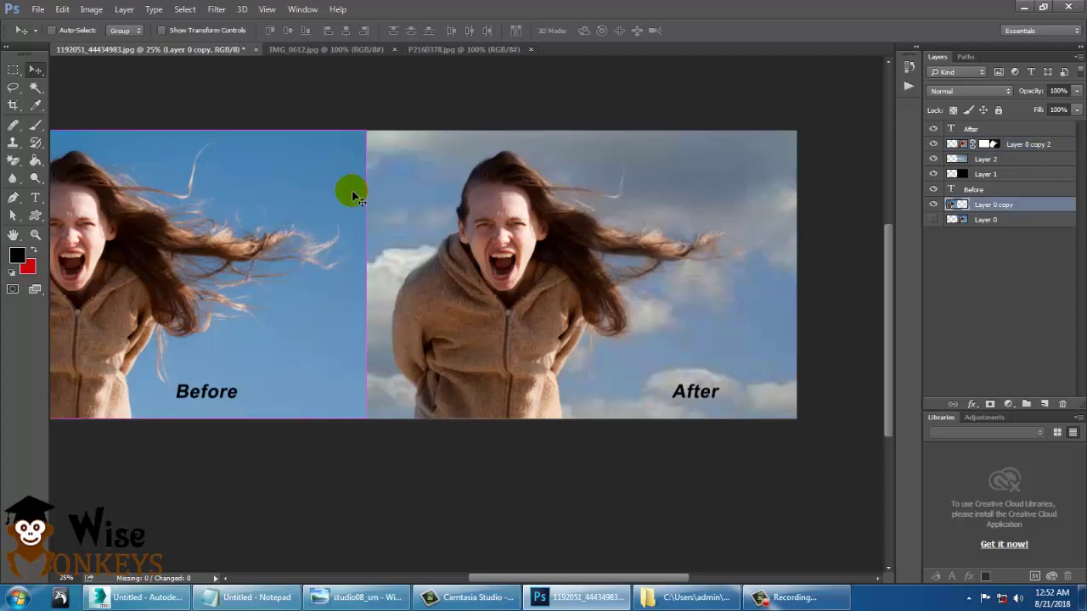
pyautogui.hotkey('ctrl', '-')
pyautogui.hotkey('ctrl', '+')
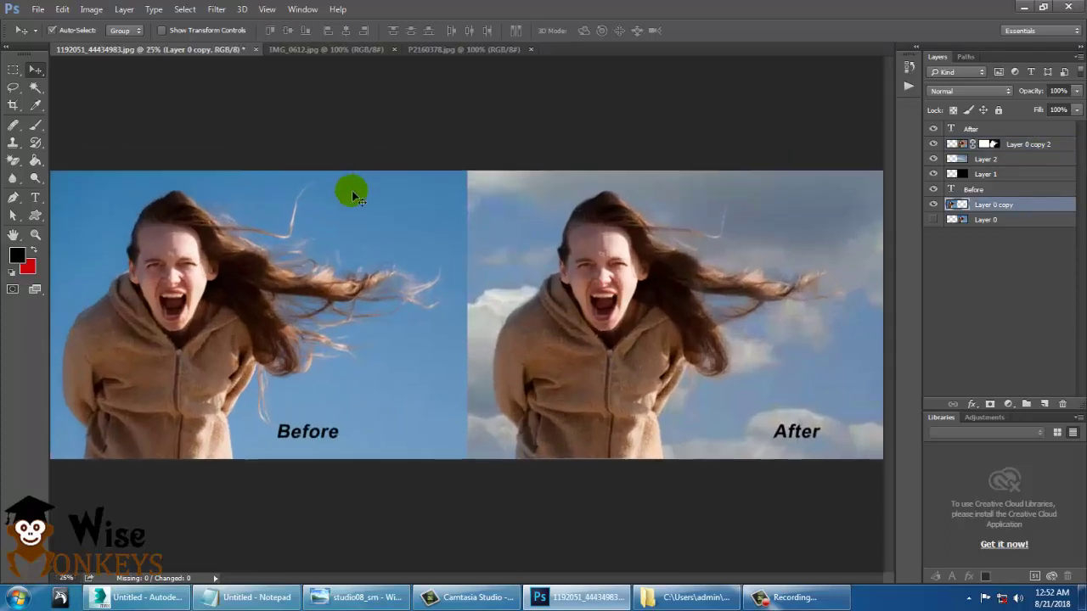
pyautogui.press('ctrl')
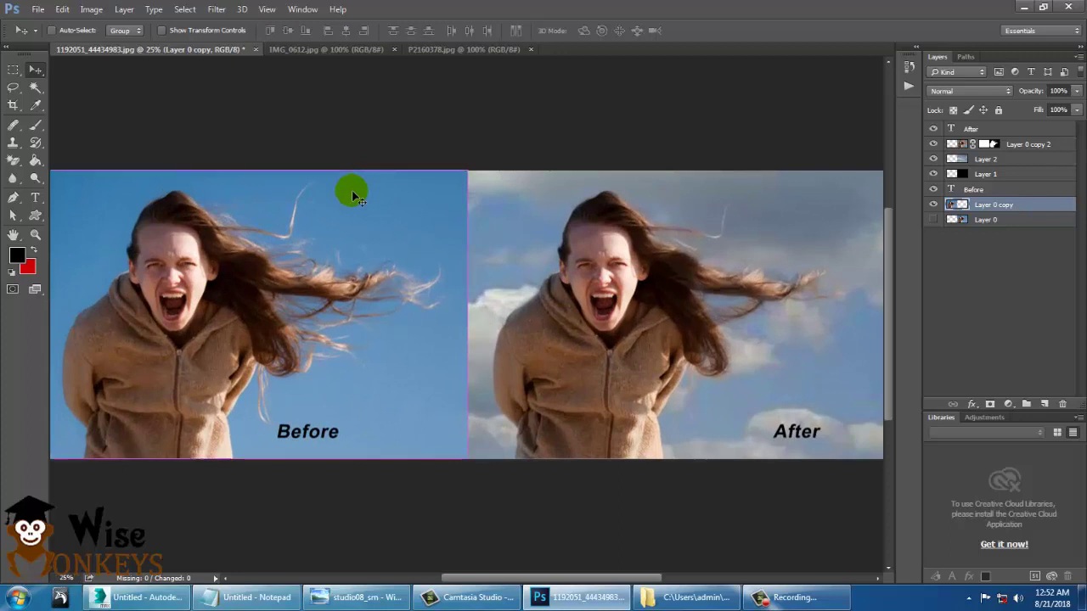
pyautogui.hotkey('ctrl', '-')
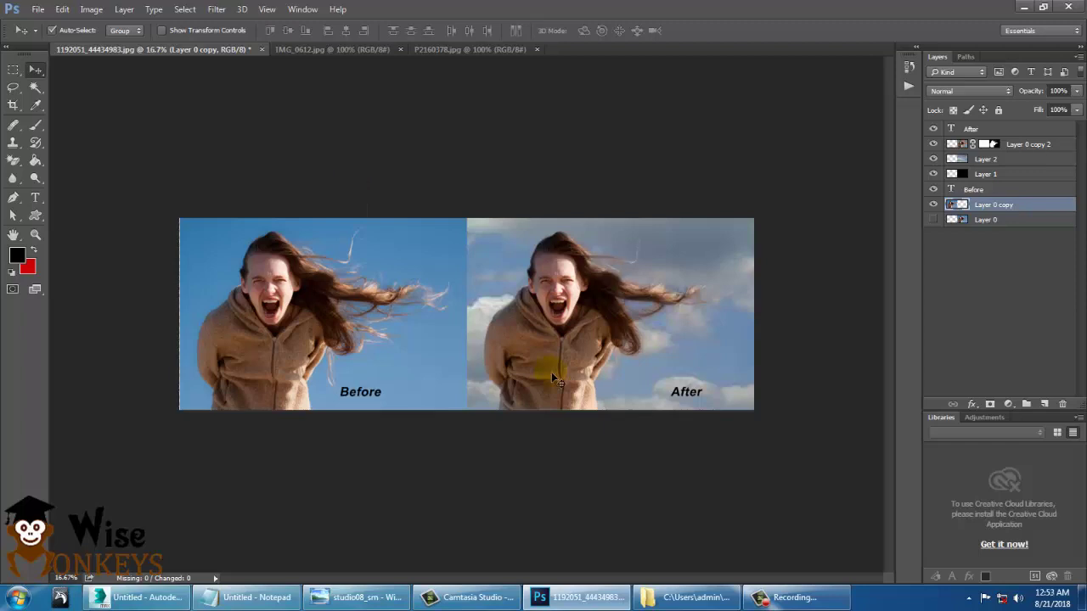
pyautogui.click(794, 597)
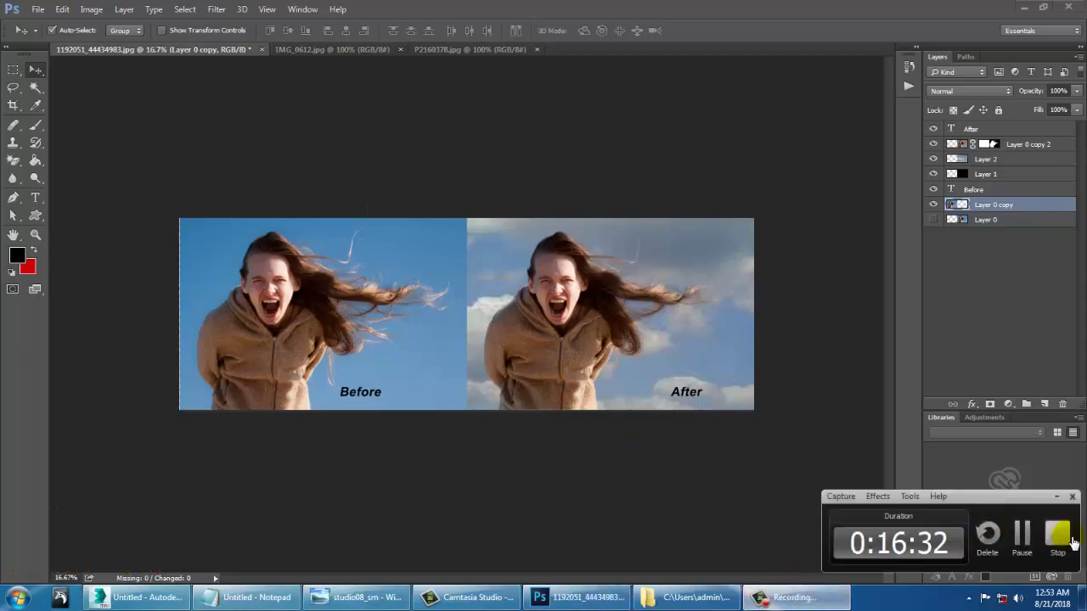